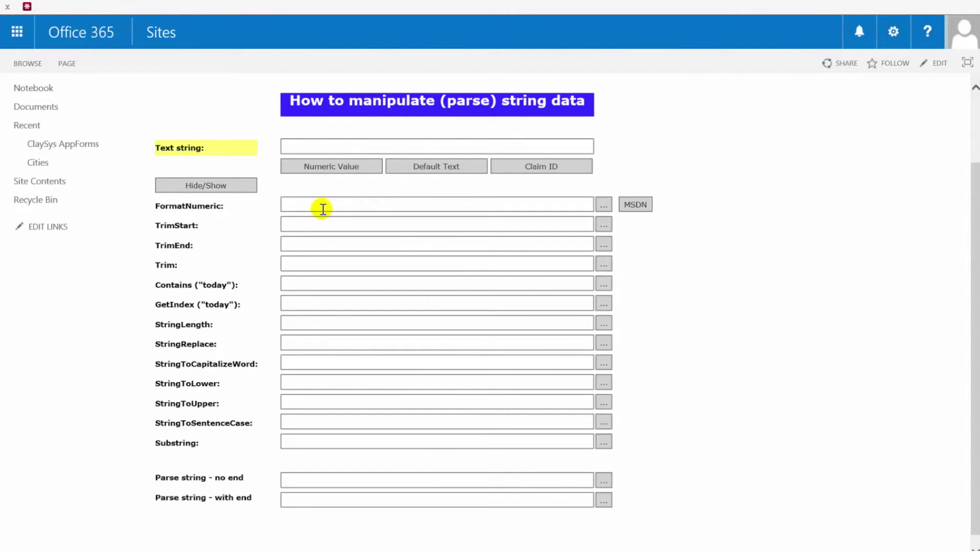
Load the numeric value 10 into the Text string field and run FormatNumeric on it.
left_click(338, 170)
left_click(385, 204)
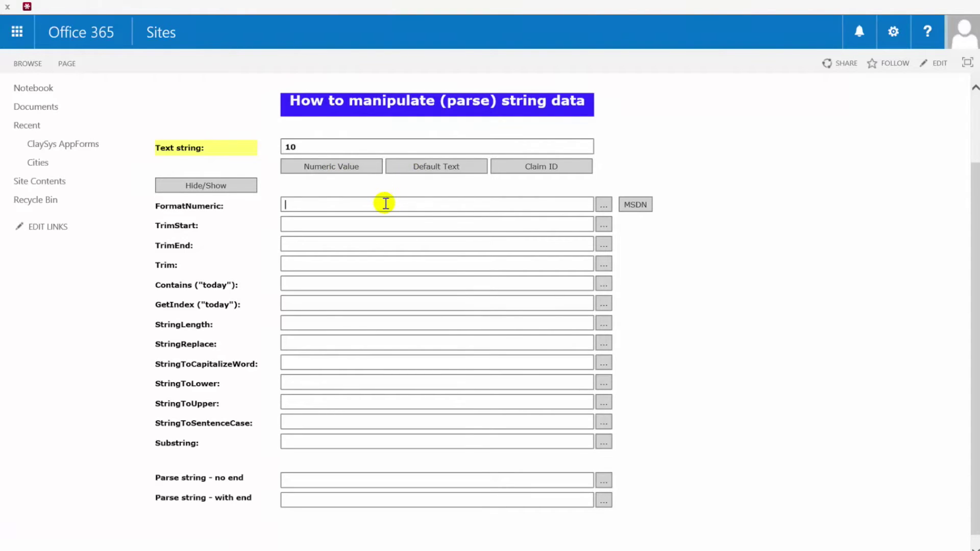
left_click(604, 205)
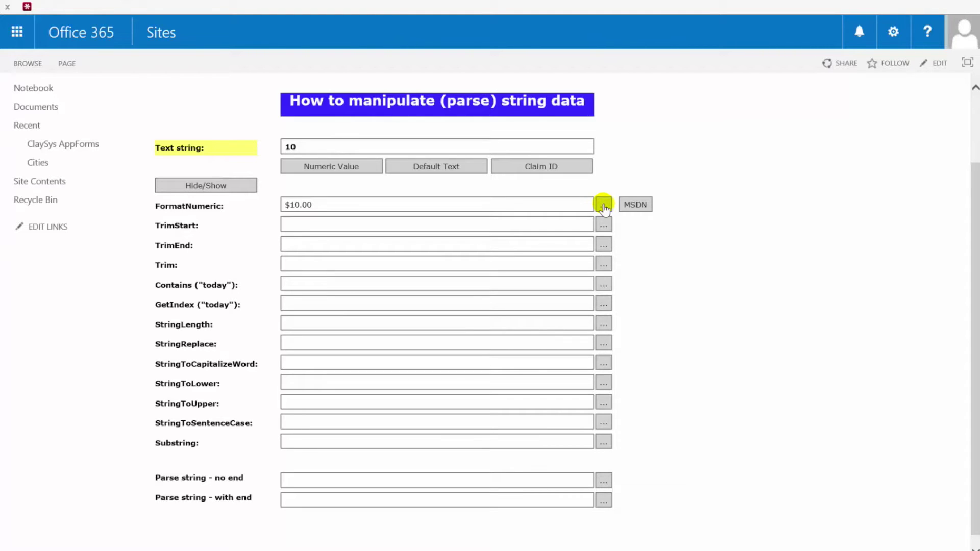
Switch to the ClaySys AppForms designer and examine the FormatNumeric function and its arguments in ruleFormatNumeric.
left_click(668, 1)
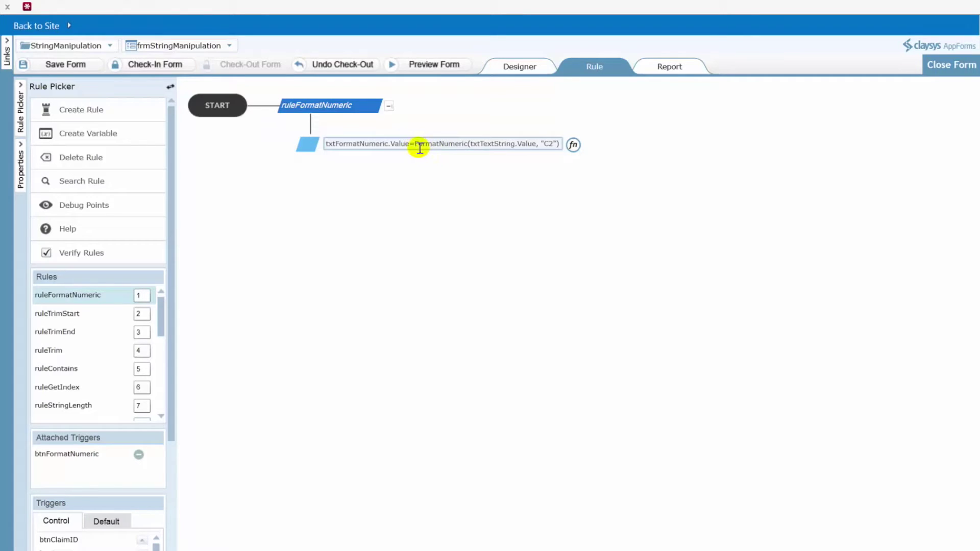
left_click_drag(414, 145, 468, 144)
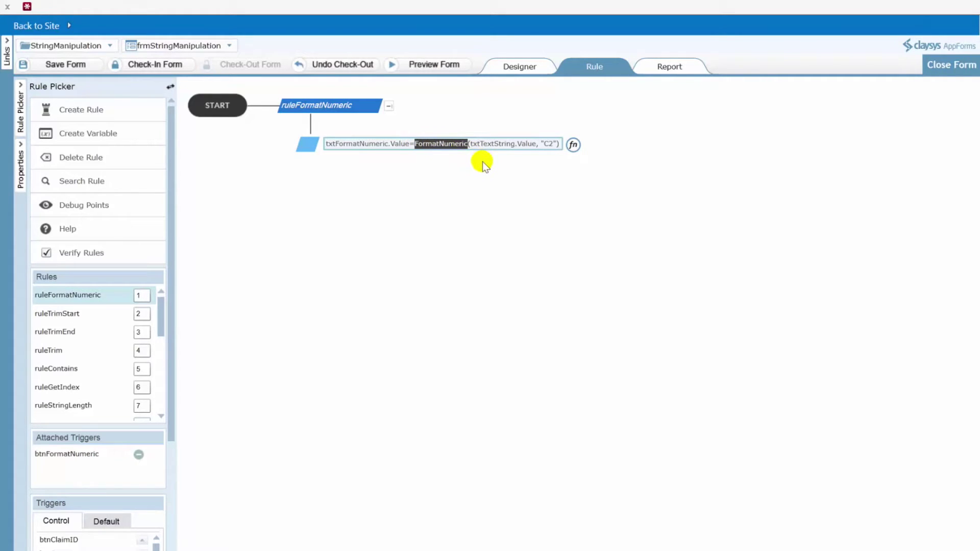
left_click_drag(471, 144, 535, 145)
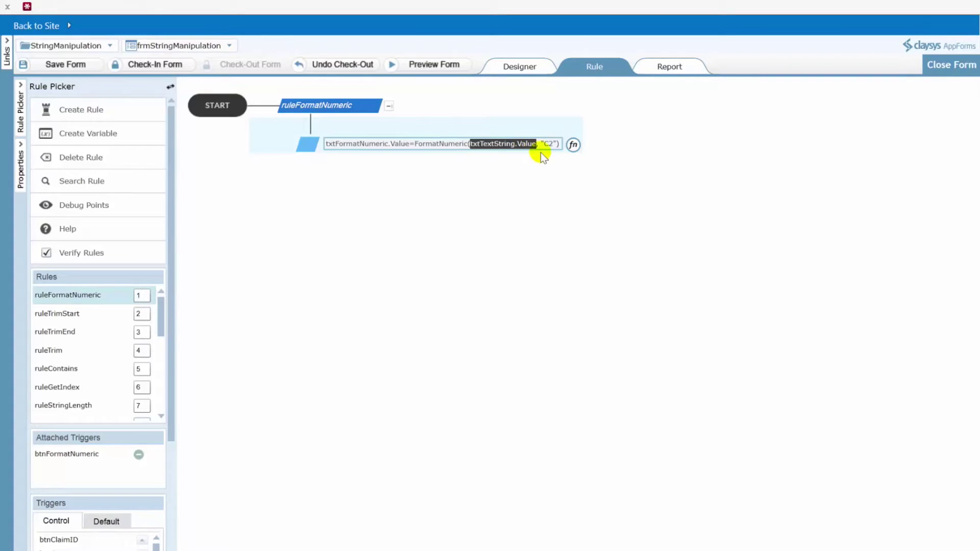
left_click_drag(541, 145, 552, 145)
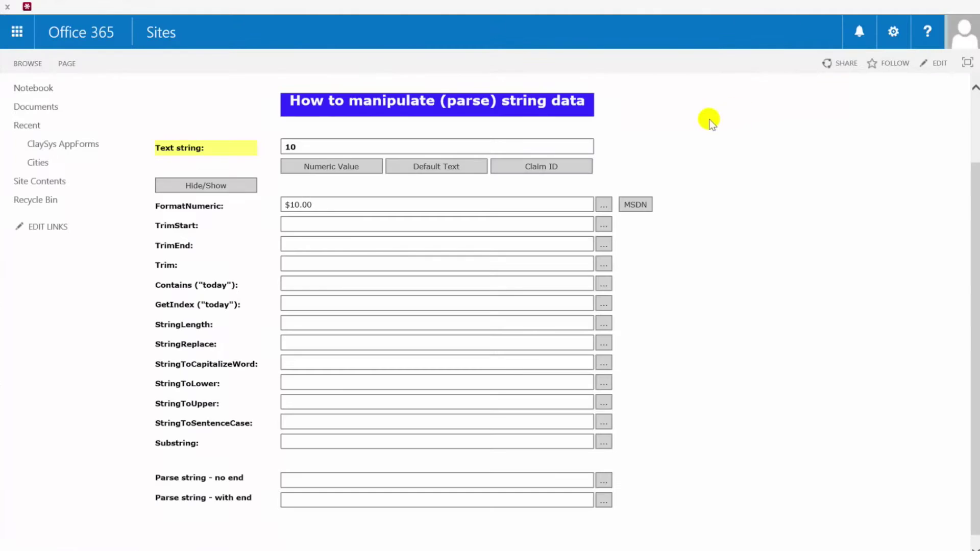
Show the MSDN link on the string form, copy its address and open it in a new browser tab.
left_click(635, 200)
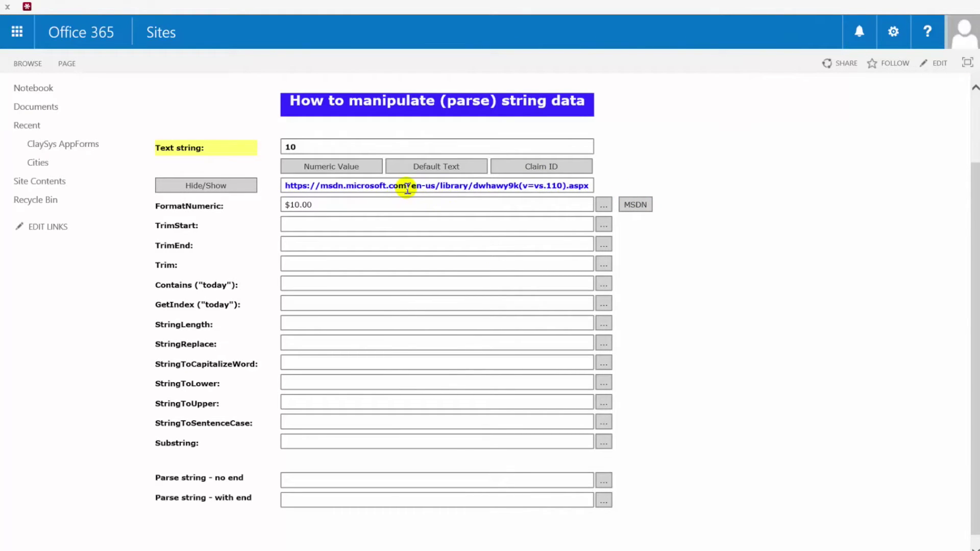
left_click(318, 188)
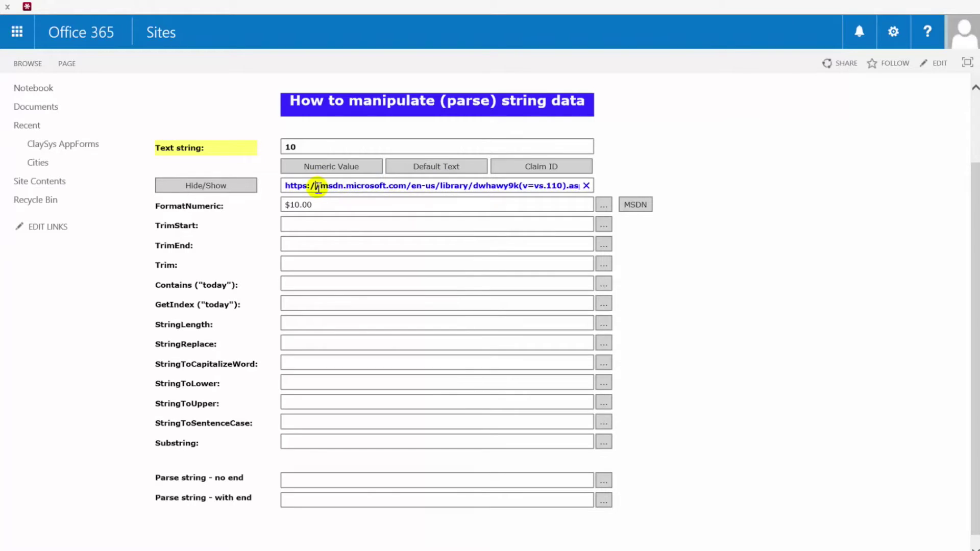
key("ctrl+a")
key("ctrl+c")
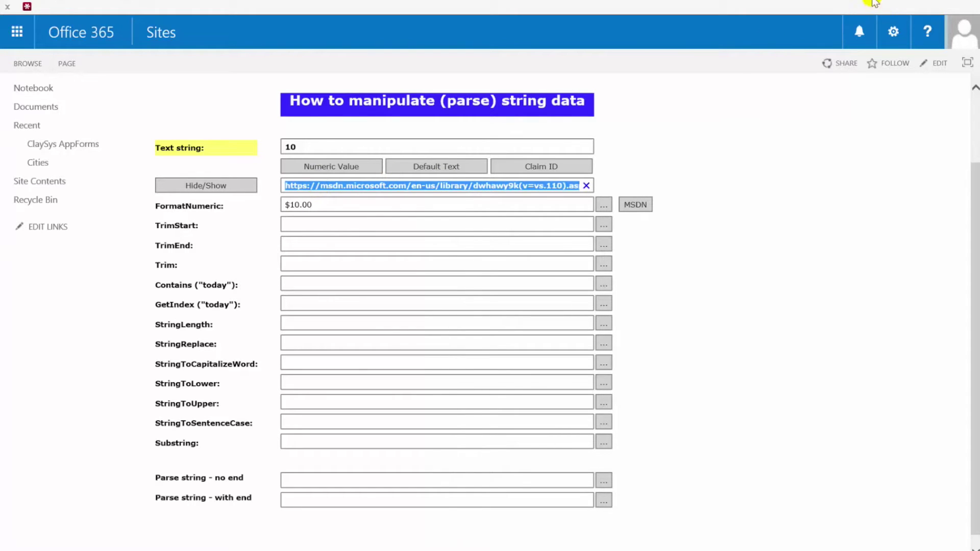
key("ctrl+t")
key("ctrl+v")
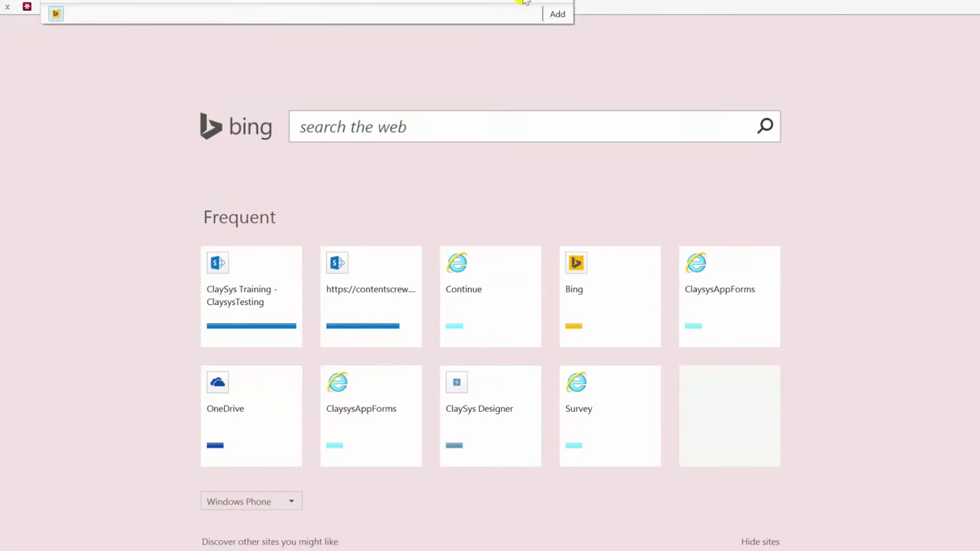
key("Return")
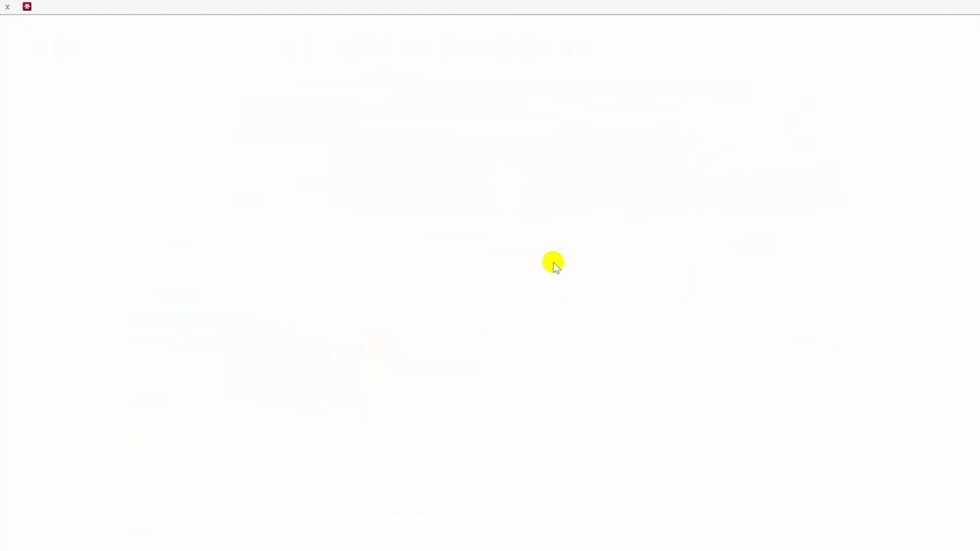
Examine the table of standard numeric format specifiers, from Currency through General, in the MSDN article.
scroll(541, 307, "down", 3)
scroll(540, 306, "down", 7)
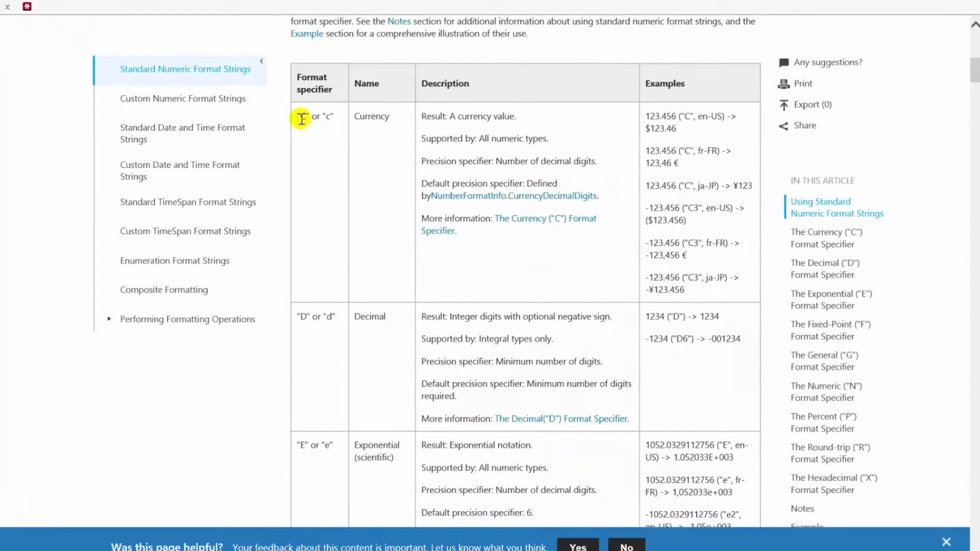
scroll(434, 298, "down", 2)
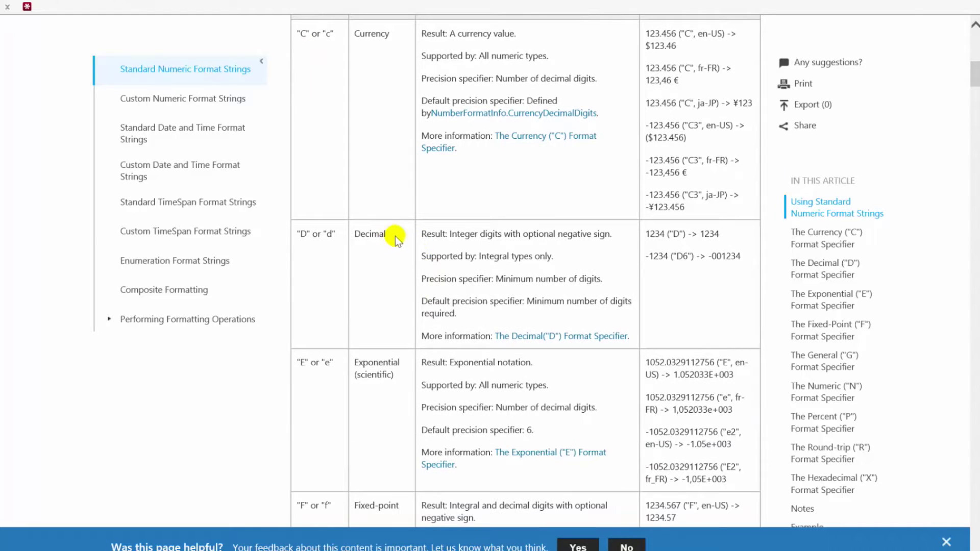
scroll(465, 352, "down", 2)
scroll(454, 429, "down", 4)
scroll(451, 423, "down", 4)
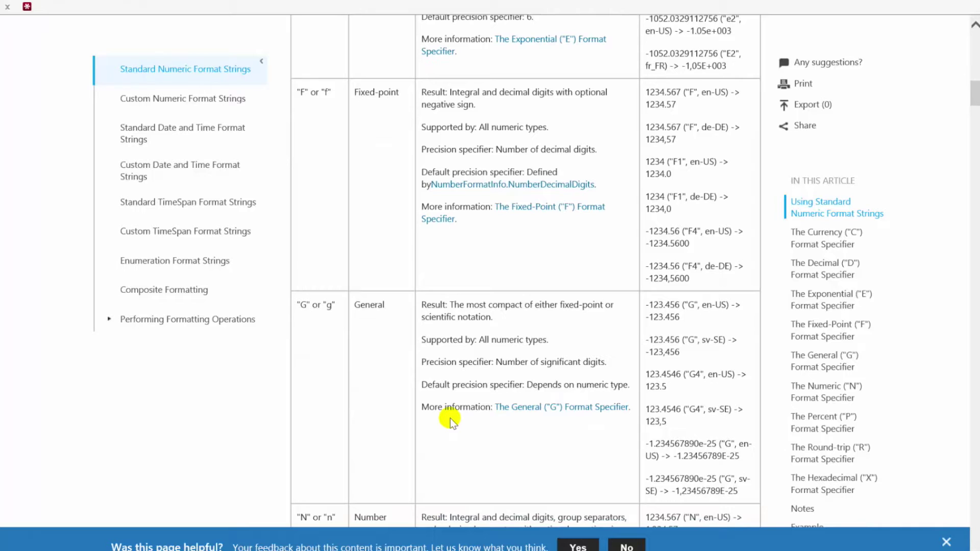
Back on the string manipulation form, hide the MSDN link and load the default text into Text string.
left_click(639, 1)
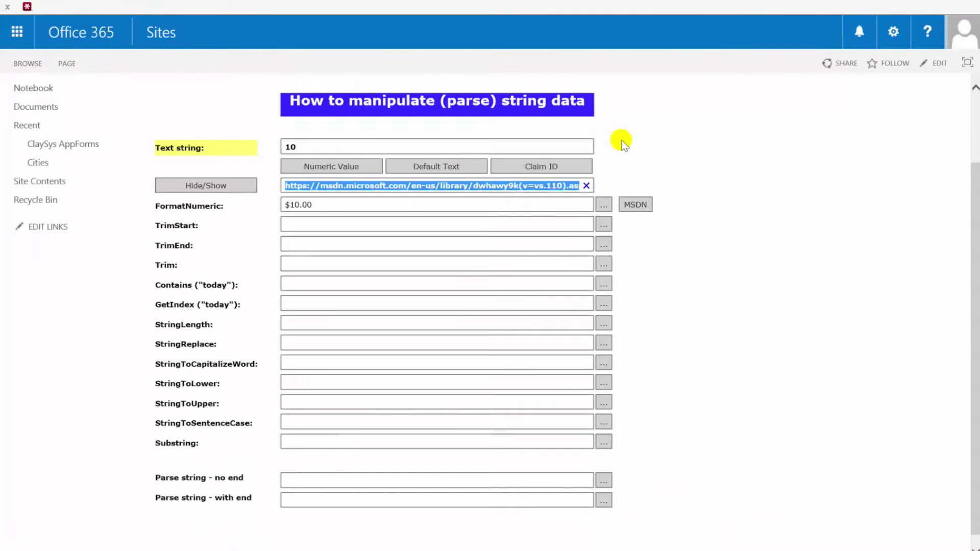
left_click(225, 187)
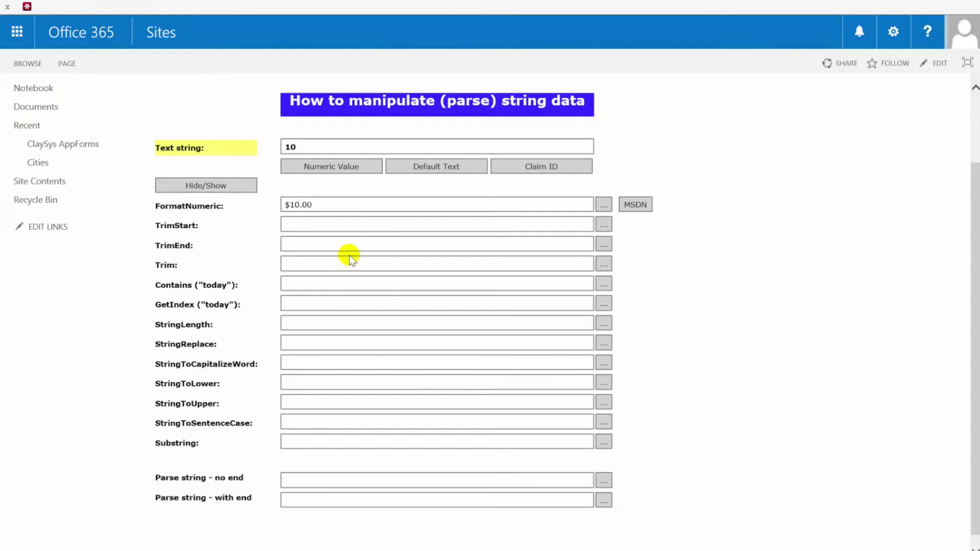
left_click(437, 172)
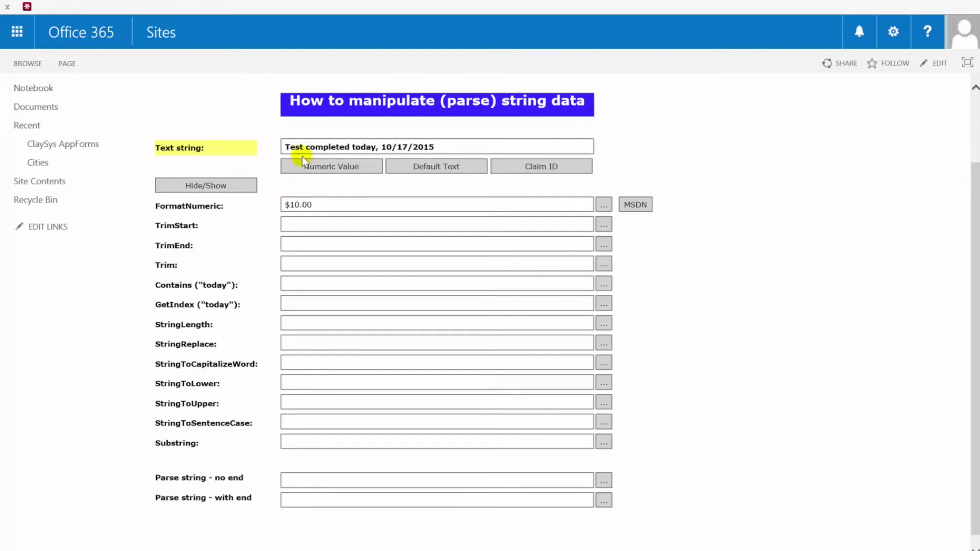
Add a leading space to the Text string value, run TrimStart and check the start of its result.
left_click(287, 149)
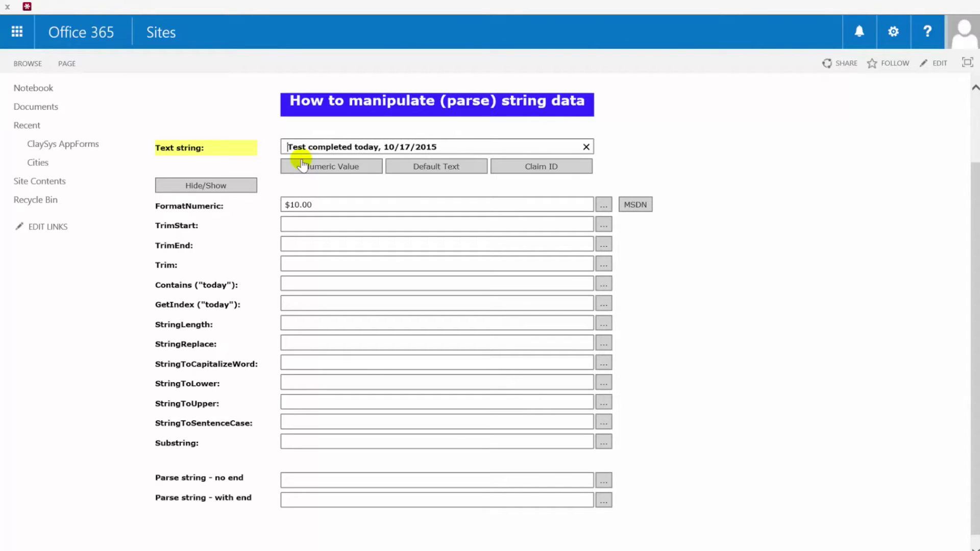
left_click(487, 146)
left_click(394, 225)
left_click(604, 225)
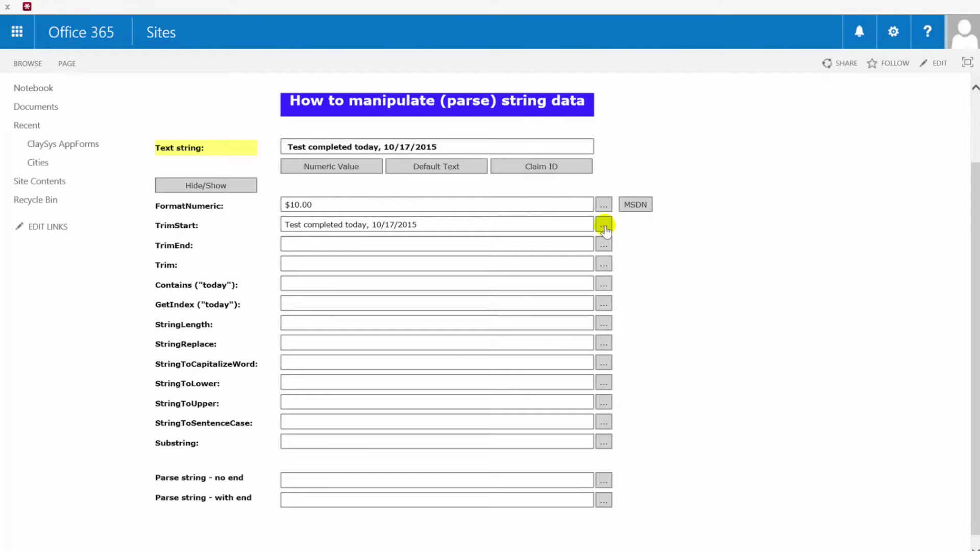
left_click(462, 227)
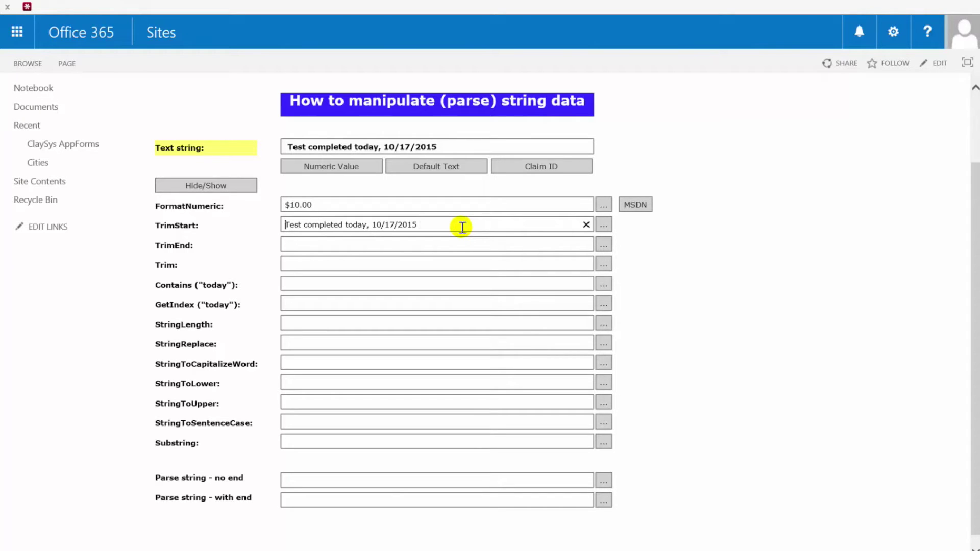
Run TrimEnd on the text string and check the spacing in its result.
left_click(433, 245)
left_click(604, 246)
left_click(494, 246)
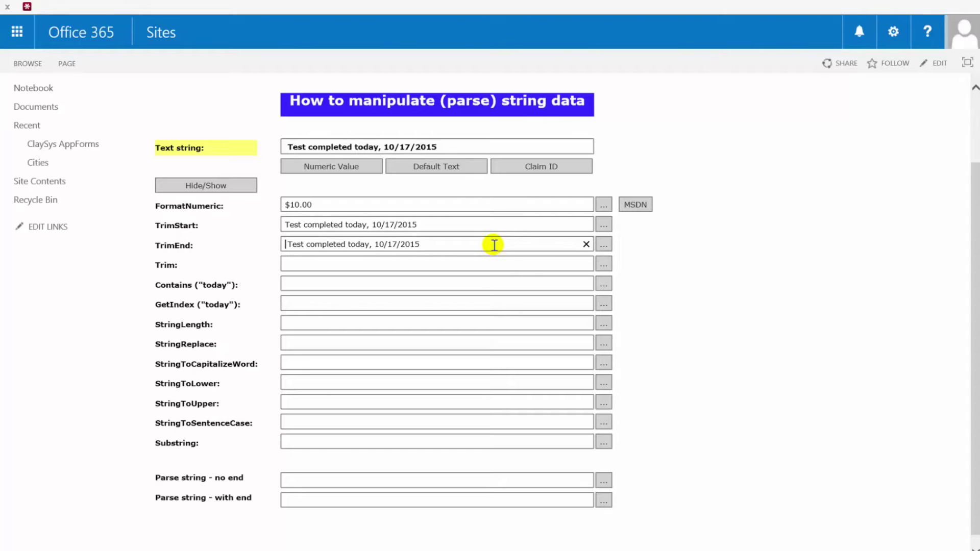
Run Trim on the text string and check both ends of its result for spaces.
left_click(479, 263)
left_click(602, 265)
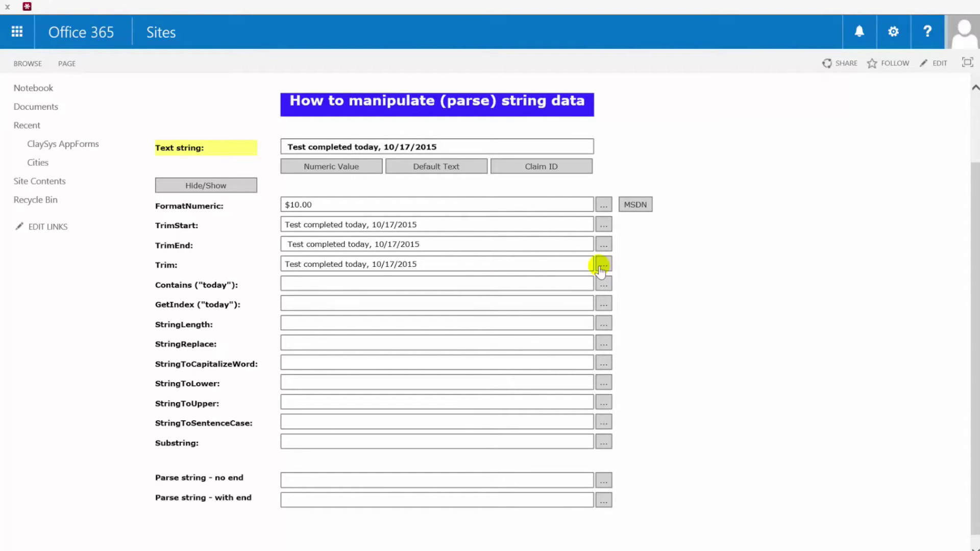
left_click(477, 265)
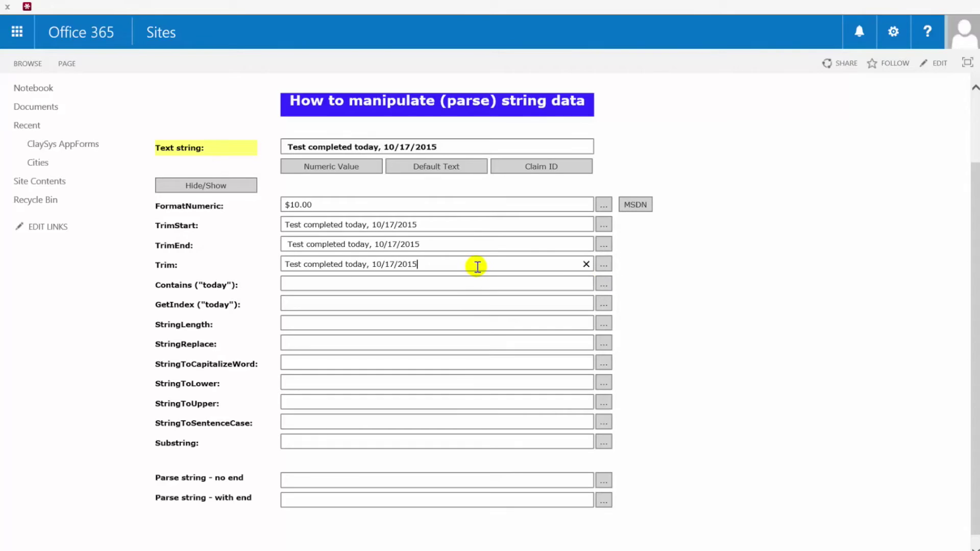
left_click(286, 264)
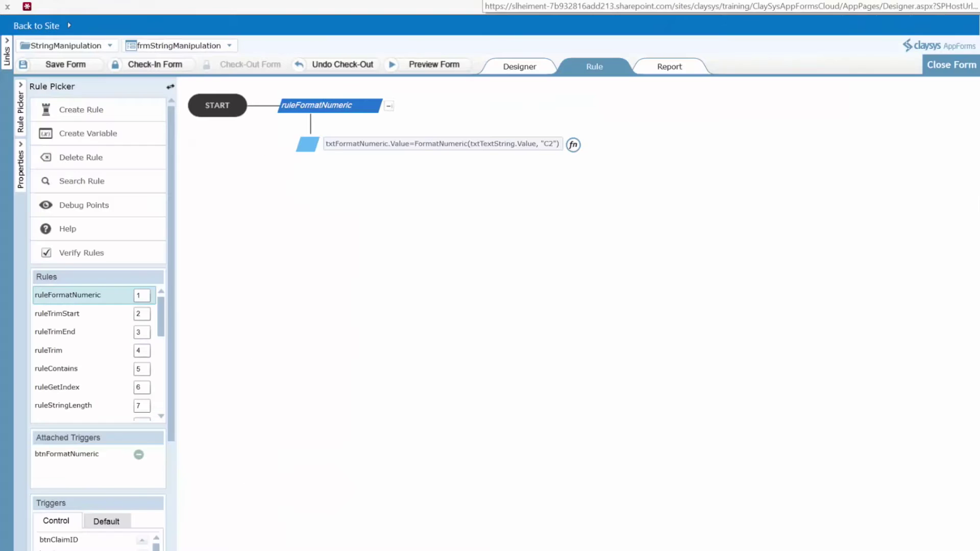
Open ruleTrimStart in the AppForms designer and examine the TrimStart function, its source field and its trim-character argument.
left_click(78, 315)
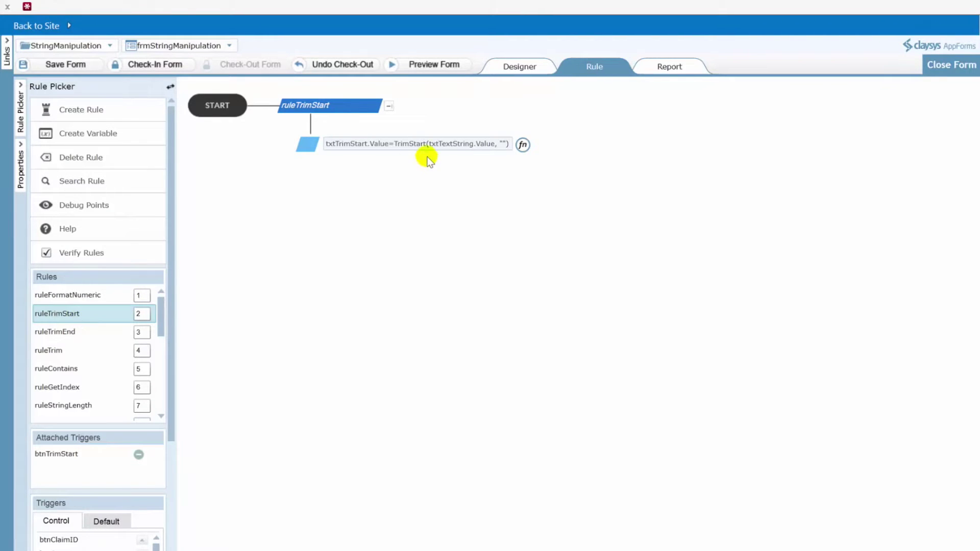
left_click_drag(394, 145, 426, 148)
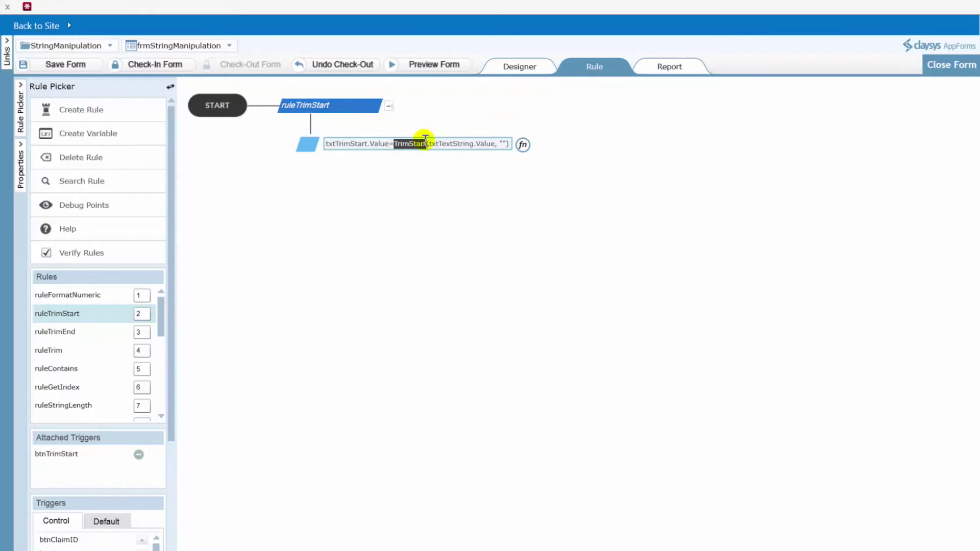
left_click_drag(429, 145, 495, 145)
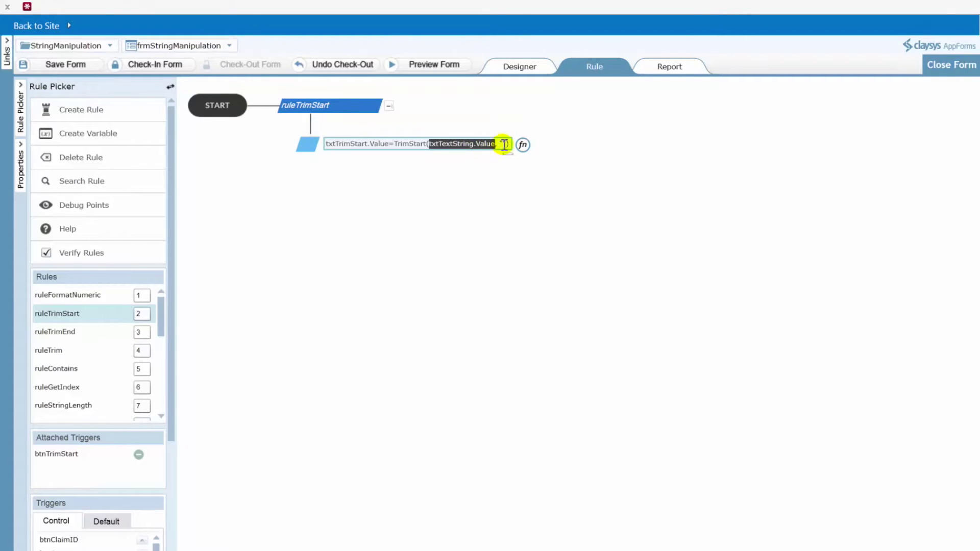
left_click(503, 145)
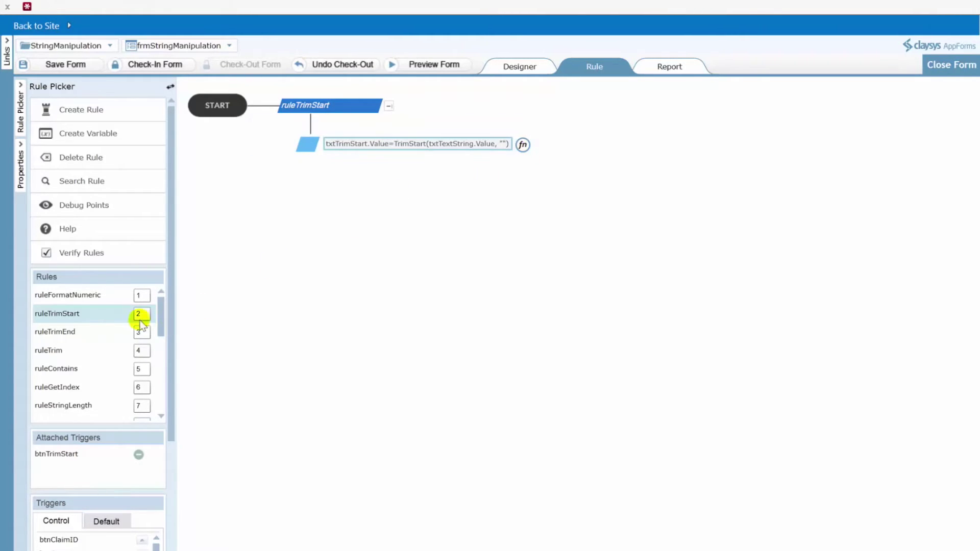
Examine the TrimEnd function in ruleTrimEnd, followed by the expression in ruleTrim.
left_click(90, 332)
left_click(390, 144)
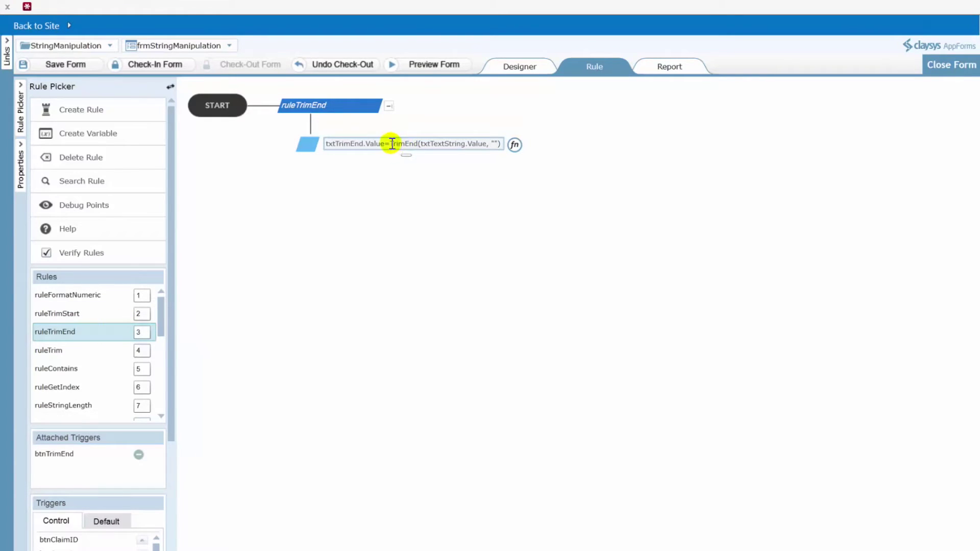
left_click_drag(405, 147, 415, 148)
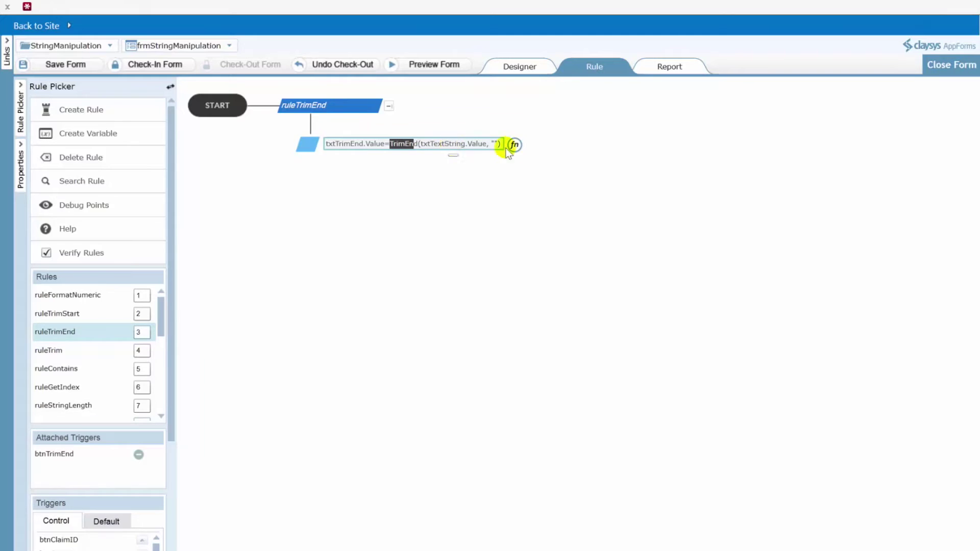
left_click(60, 351)
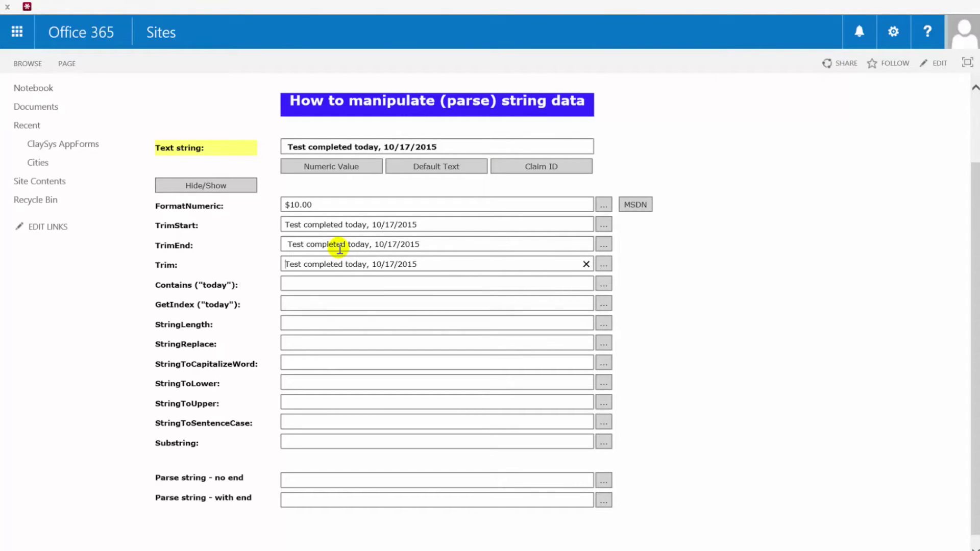
On the string manipulation form, run the Contains check for "today" on the text string.
left_click(323, 284)
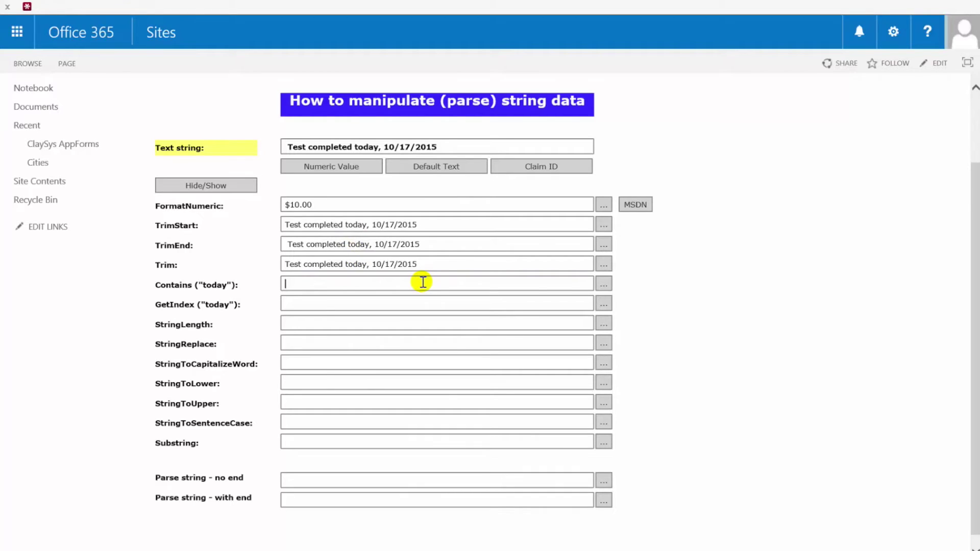
left_click(603, 285)
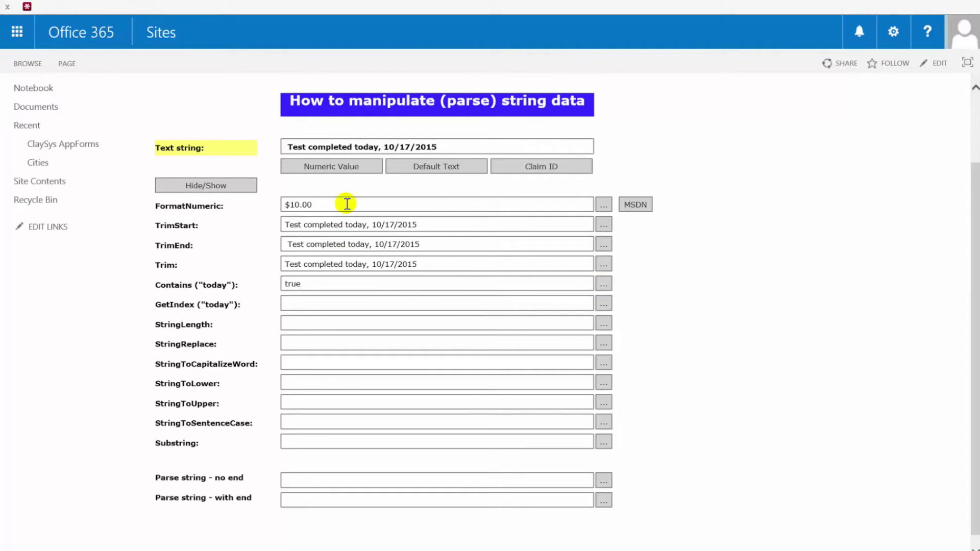
Remove "today," so Text string reads "Test completed 10/17/2015", and rerun the Contains check.
left_click(382, 147)
key("BackSpace")
key("BackSpace")
key("BackSpace")
key("BackSpace")
key("BackSpace")
key("BackSpace")
key("BackSpace")
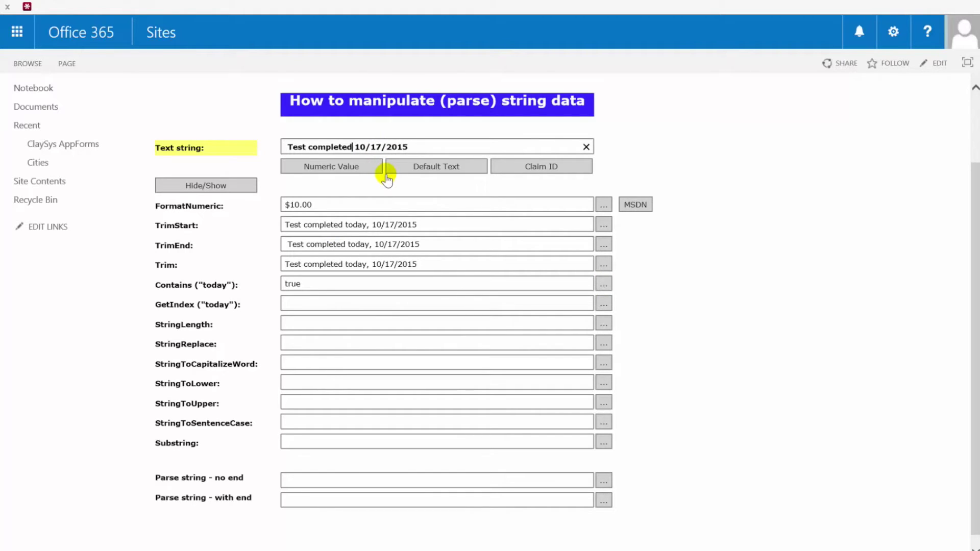
left_click(604, 284)
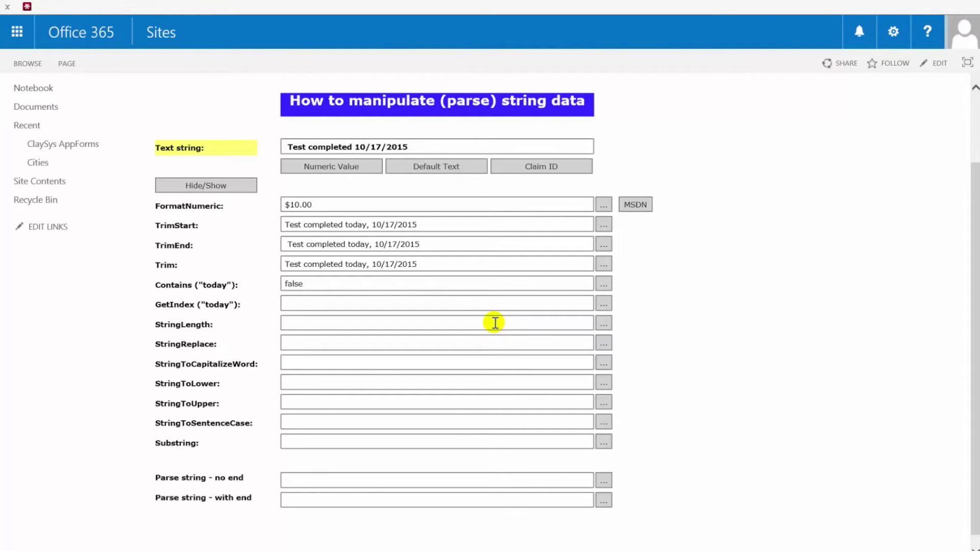
Restore the default text in the Text string field and run the GetIndex lookup for "today".
left_click(434, 168)
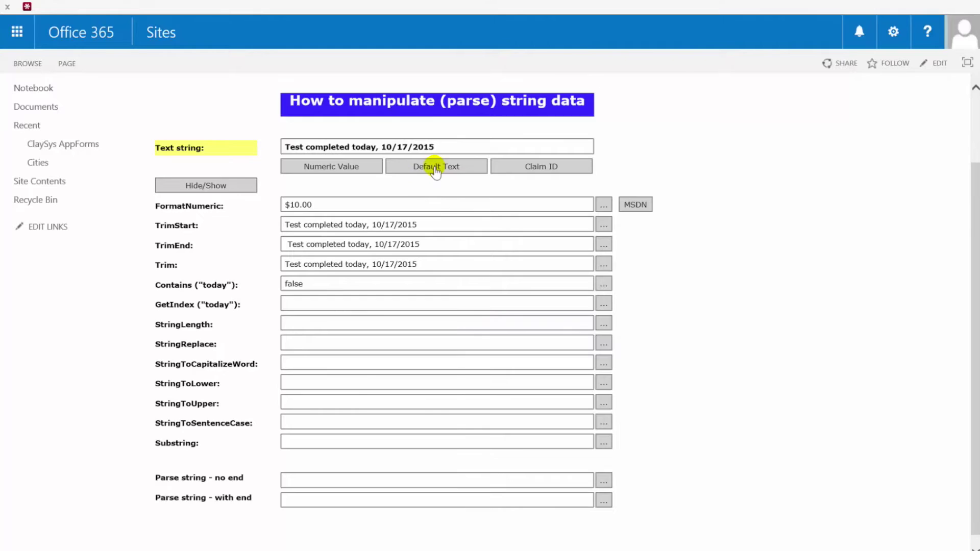
left_click(343, 303)
left_click(603, 305)
Count through the characters of Text string from its beginning up to "today" to check the index.
left_click(284, 148)
key("Right")
key("Right")
key("Right")
key("Right")
key("Right")
key("Right")
key("Right")
key("Right")
key("Right")
key("Right")
key("Right")
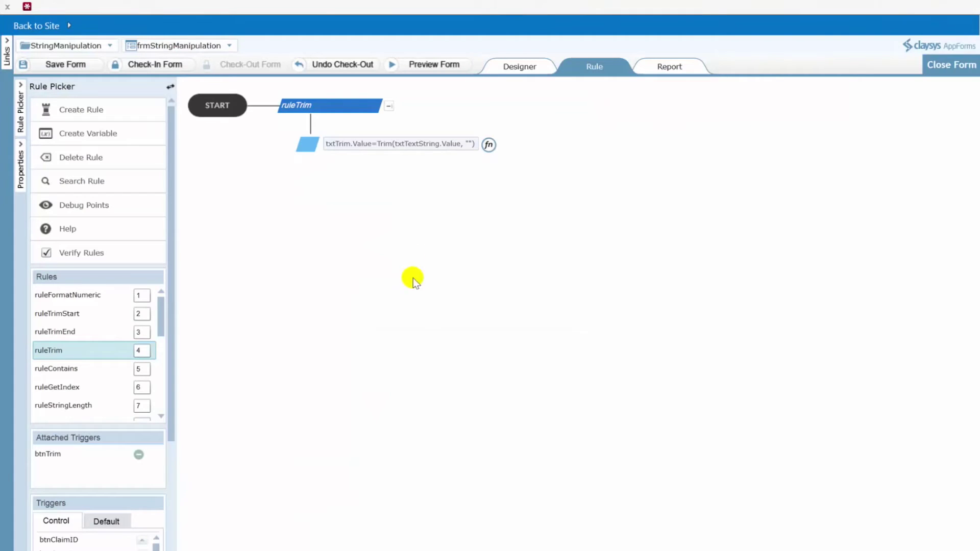
Open ruleContains in the AppForms designer and examine the Contains function, its search word and its source field.
left_click(75, 373)
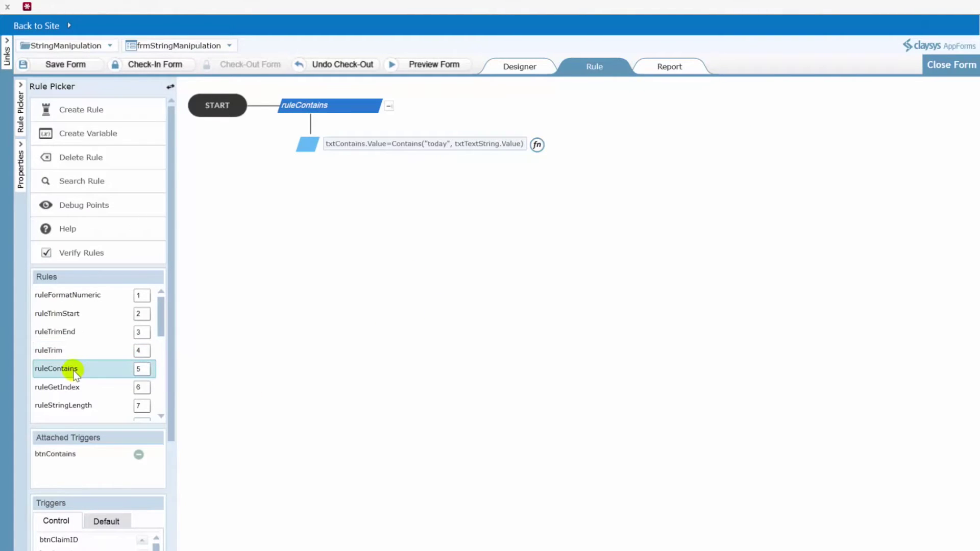
left_click(396, 146)
left_click_drag(403, 148, 436, 148)
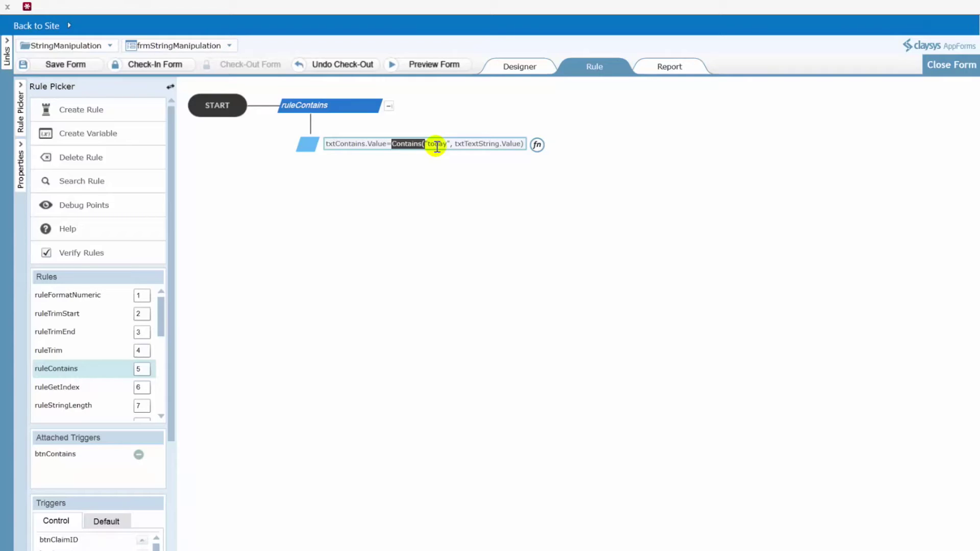
left_click_drag(455, 145, 520, 144)
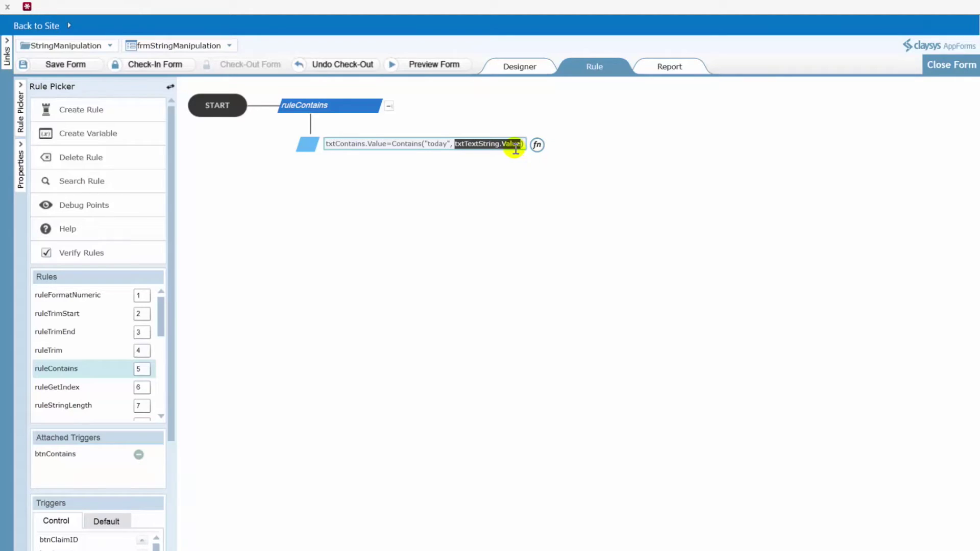
Open ruleGetIndex and examine the GetIndex function, its source field and its "today" search argument.
left_click(66, 388)
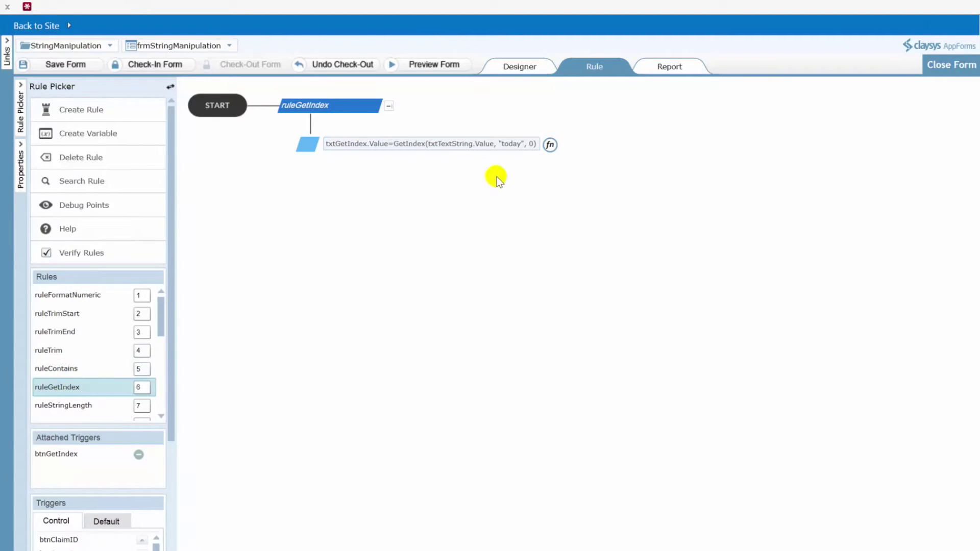
left_click(404, 147)
left_click_drag(394, 145, 427, 148)
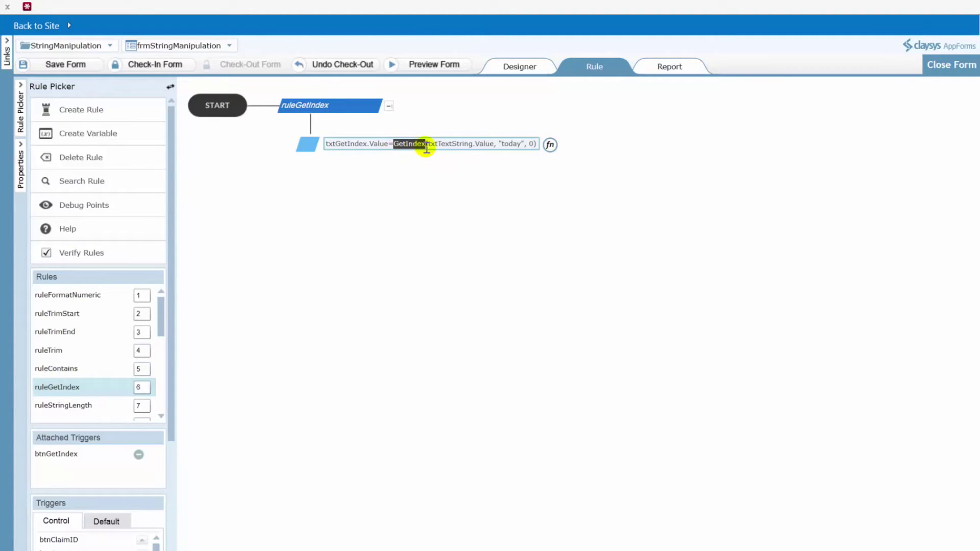
left_click_drag(429, 144, 494, 144)
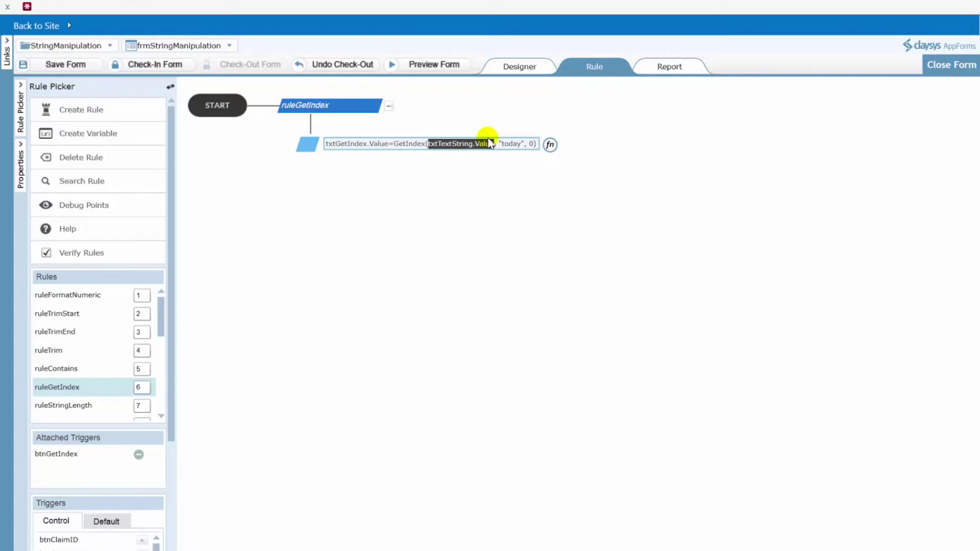
left_click_drag(501, 145, 519, 148)
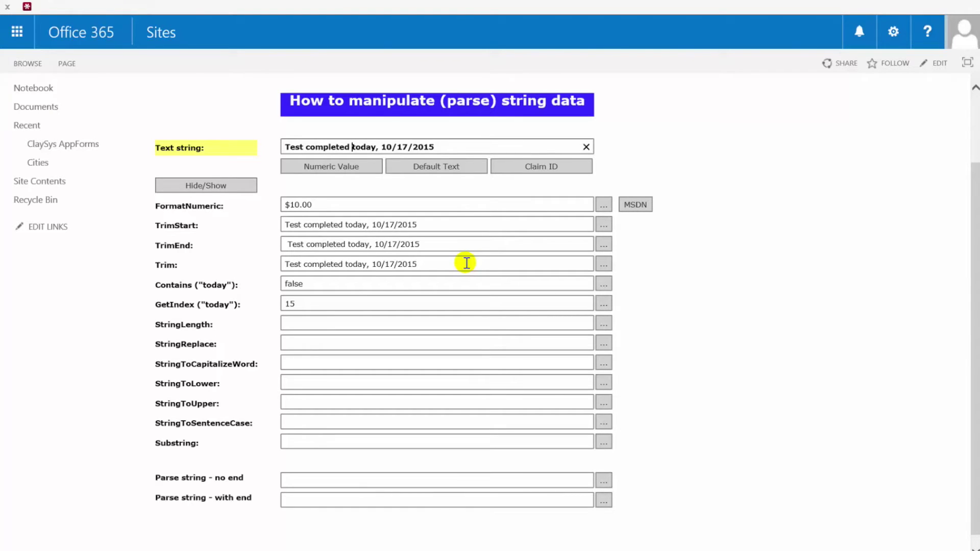
On the string manipulation form, run StringLength on the full default text string.
left_click(446, 265)
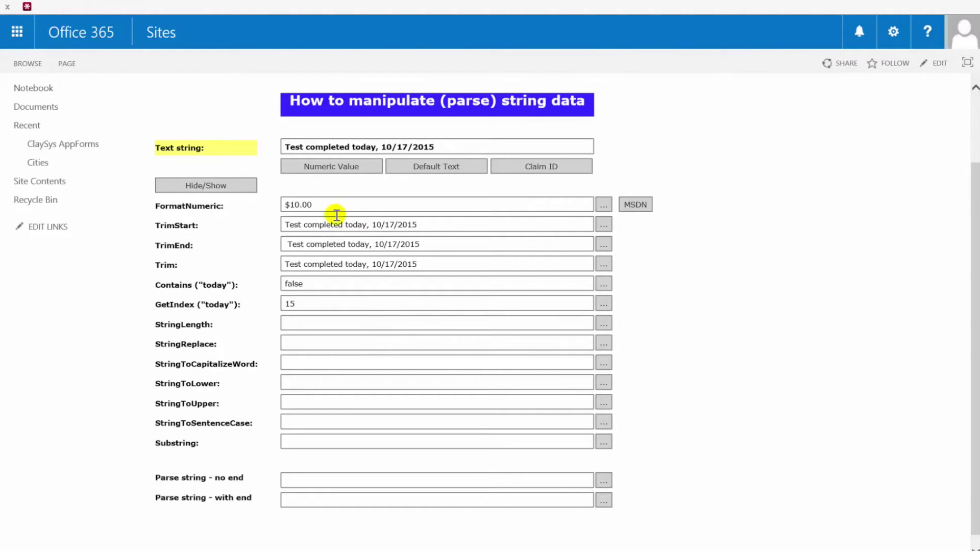
left_click_drag(443, 146, 300, 156)
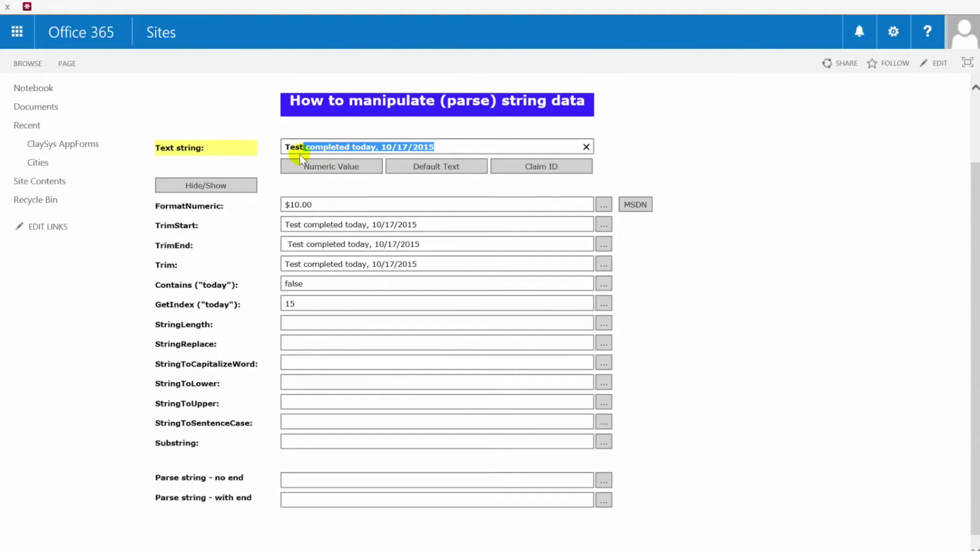
left_click(383, 323)
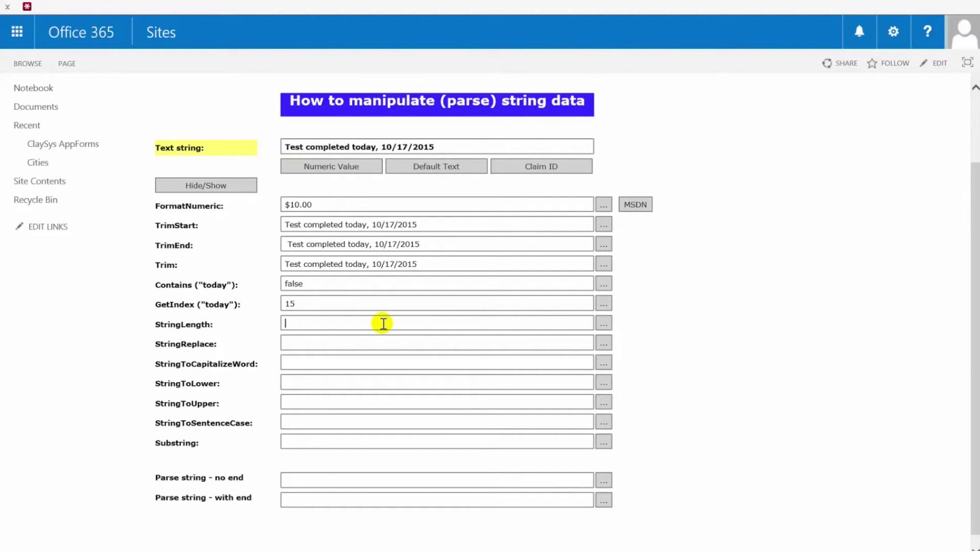
left_click(603, 329)
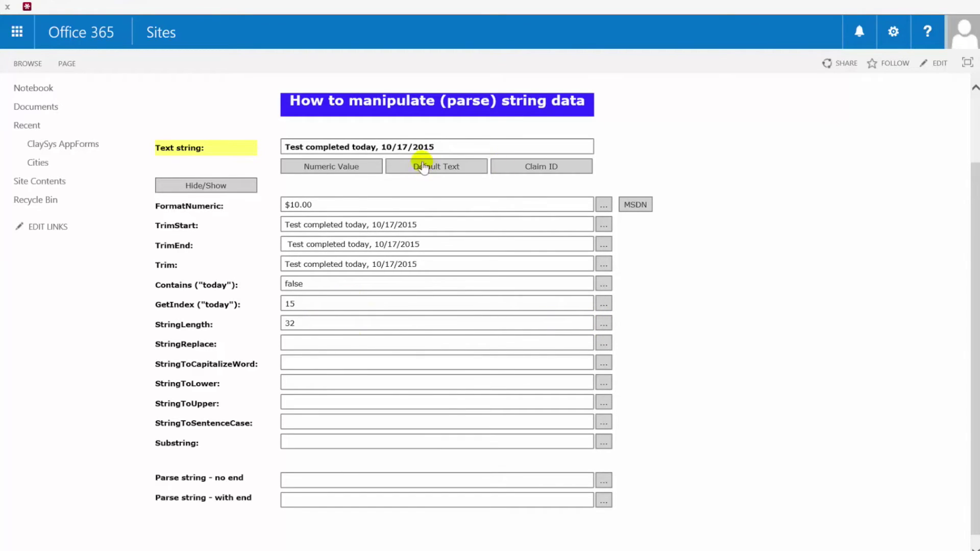
Remove the comma and date so Text string reads "Test completed today", rerun StringLength and check its result.
left_click(452, 146)
key("BackSpace")
key("BackSpace")
key("BackSpace")
key("BackSpace")
key("BackSpace")
key("BackSpace")
key("BackSpace")
key("BackSpace")
key("BackSpace")
key("BackSpace")
key("BackSpace")
key("BackSpace")
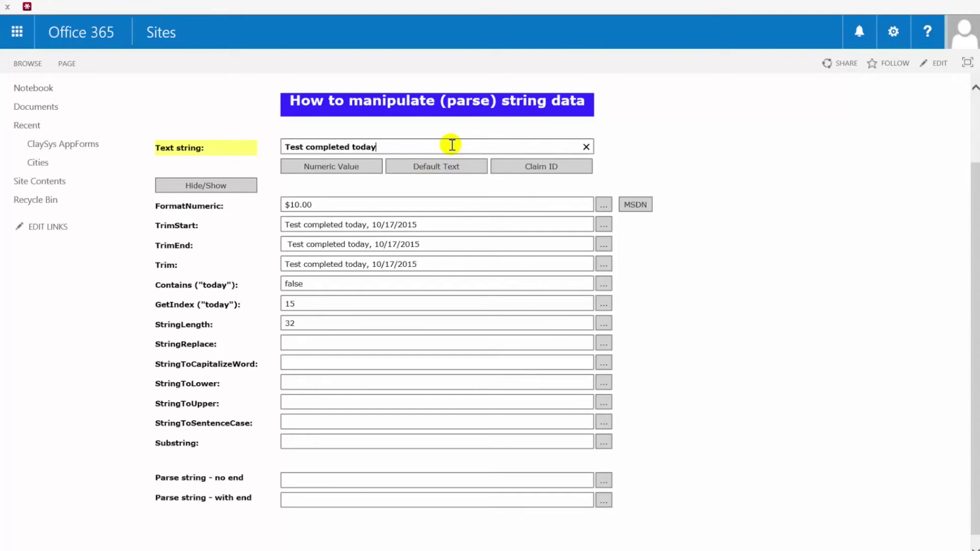
left_click(604, 324)
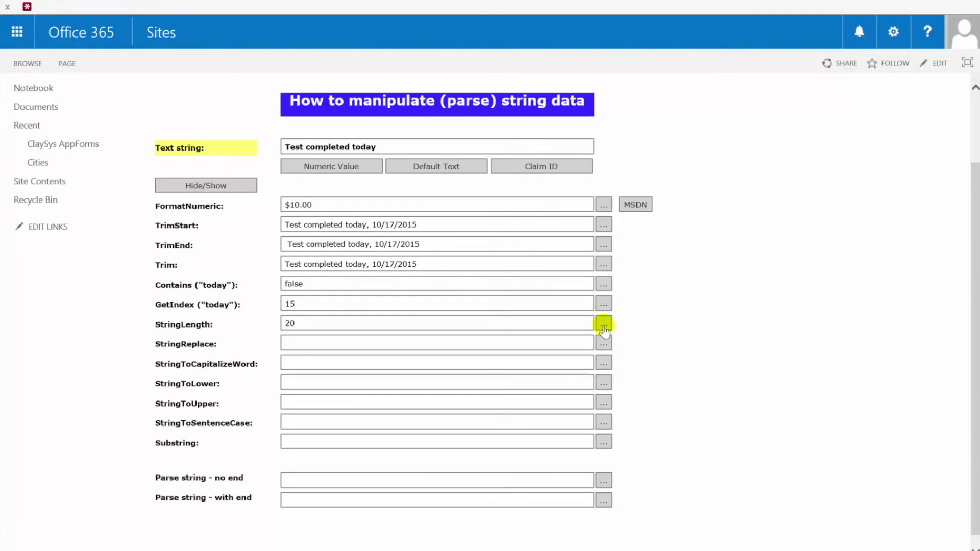
left_click(298, 325)
left_click_drag(299, 325, 269, 330)
Restore the default text in Text string and run StringReplace on it to replace the word "today".
left_click(313, 341)
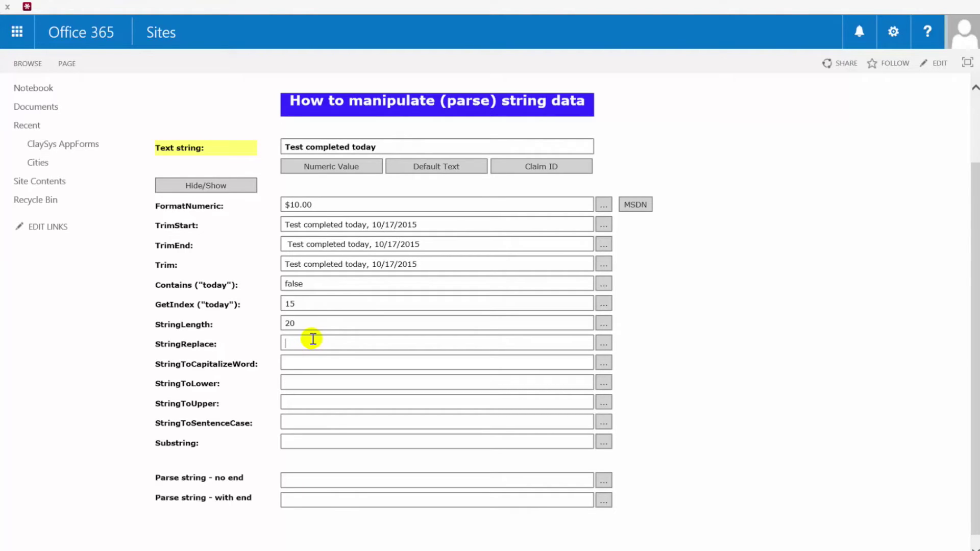
left_click(445, 166)
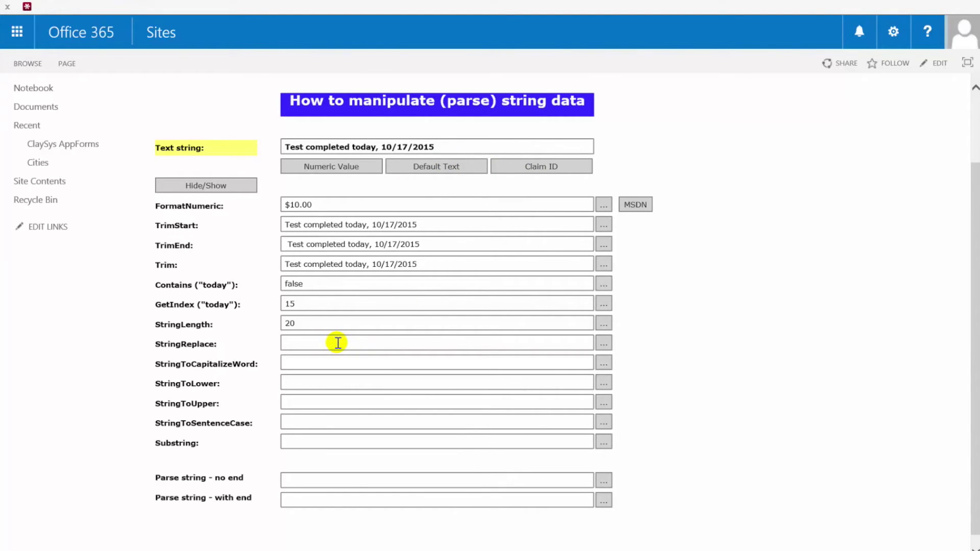
left_click_drag(443, 146, 271, 141)
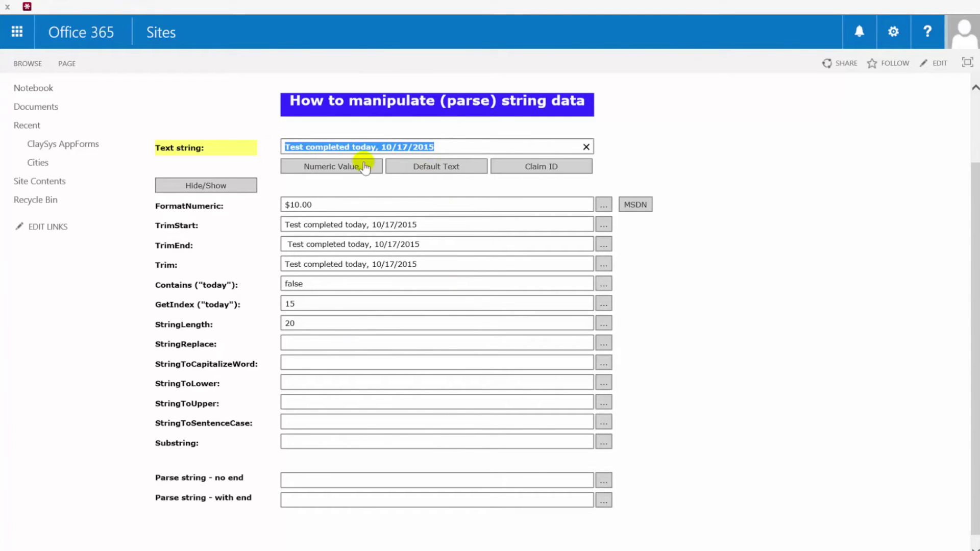
double_click(357, 146)
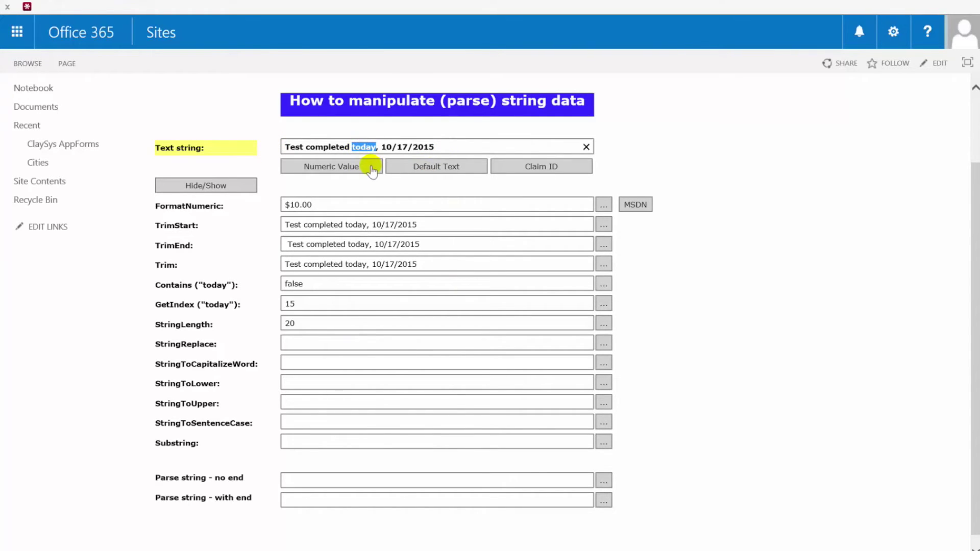
left_click(329, 343)
left_click(605, 342)
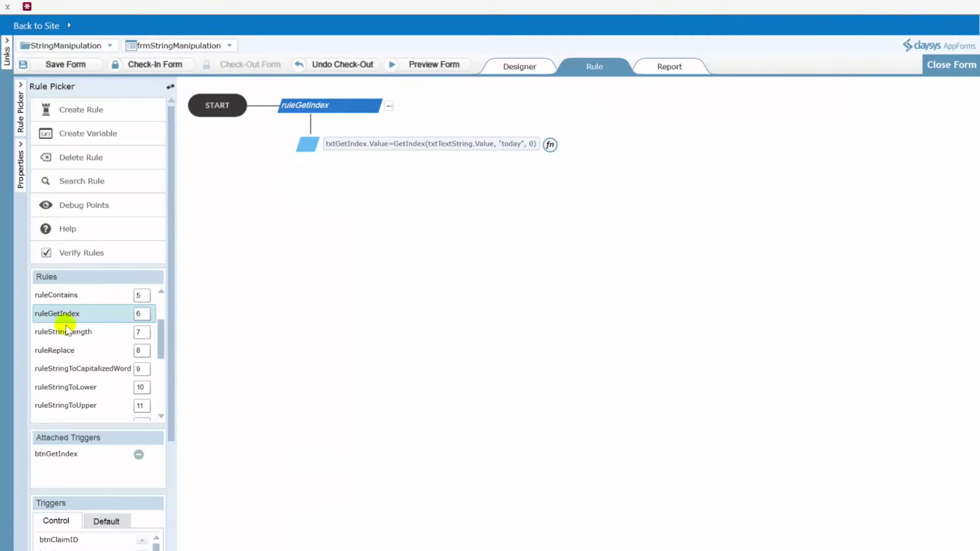
Open ruleStringLength in the AppForms designer and examine the StringLength function and its source field.
left_click(68, 332)
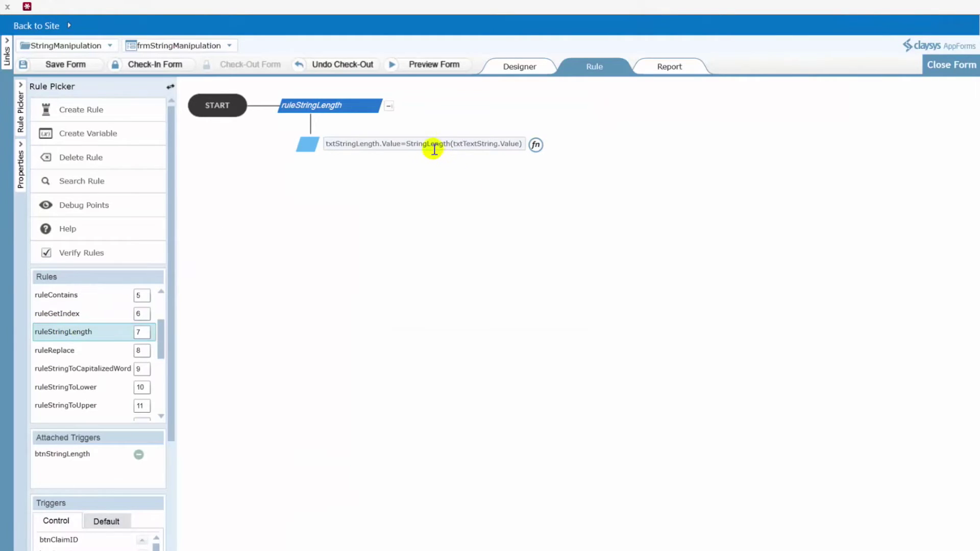
left_click_drag(409, 146, 450, 145)
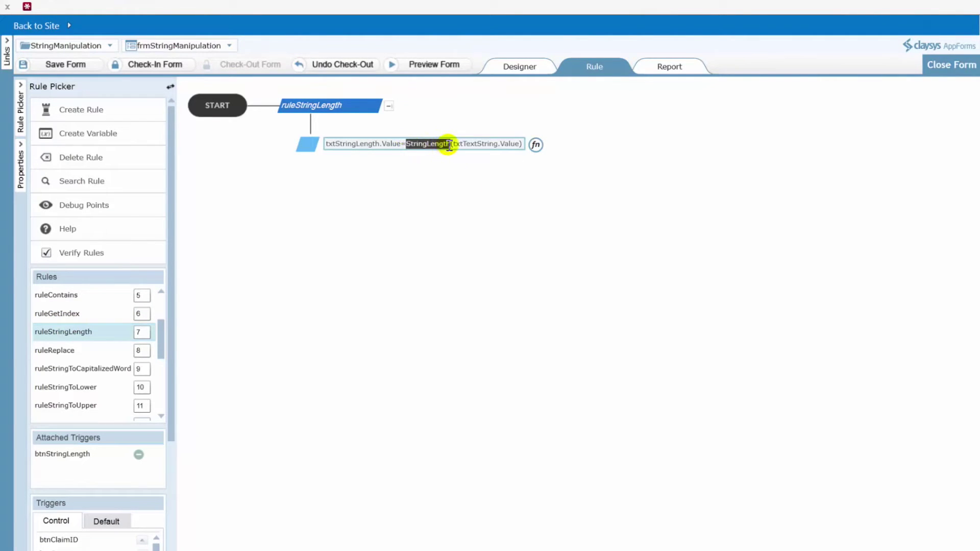
left_click_drag(452, 144, 520, 145)
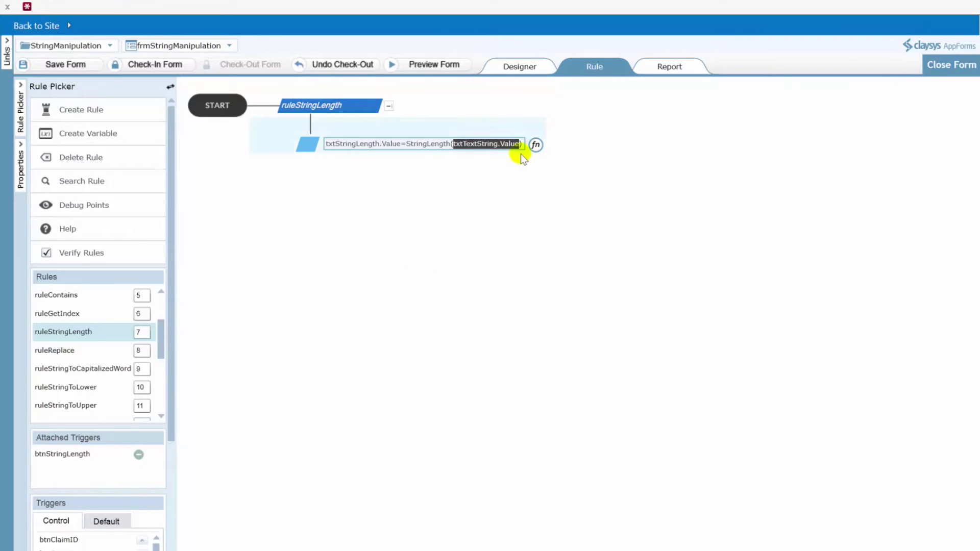
Open ruleReplace and examine the StringReplace function, its source field and the "today" word it searches for.
left_click(67, 350)
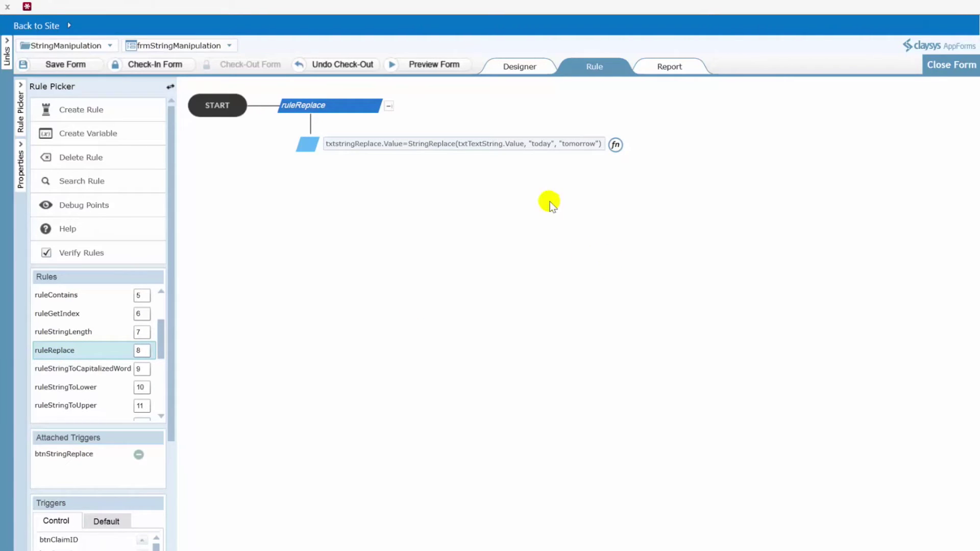
left_click(409, 146)
left_click_drag(407, 146, 525, 146)
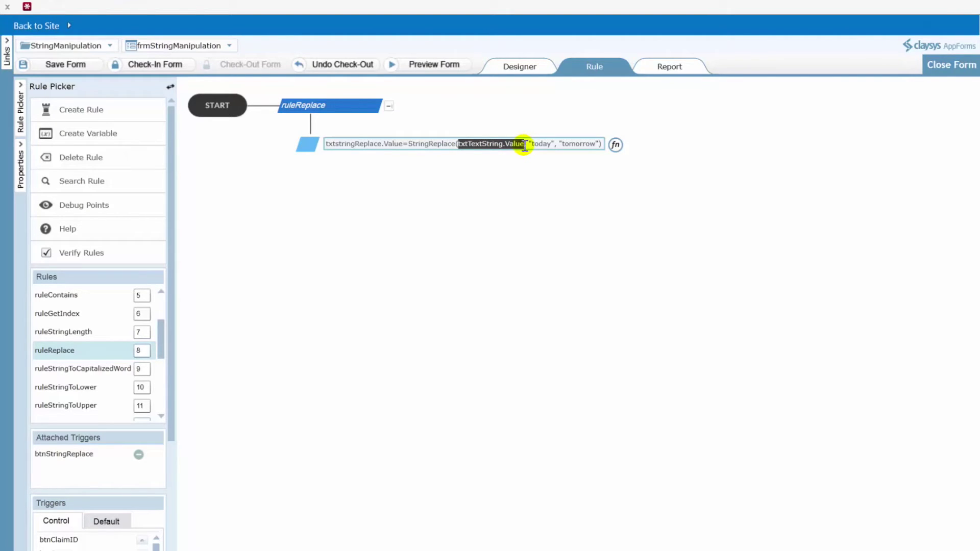
left_click_drag(531, 146, 547, 146)
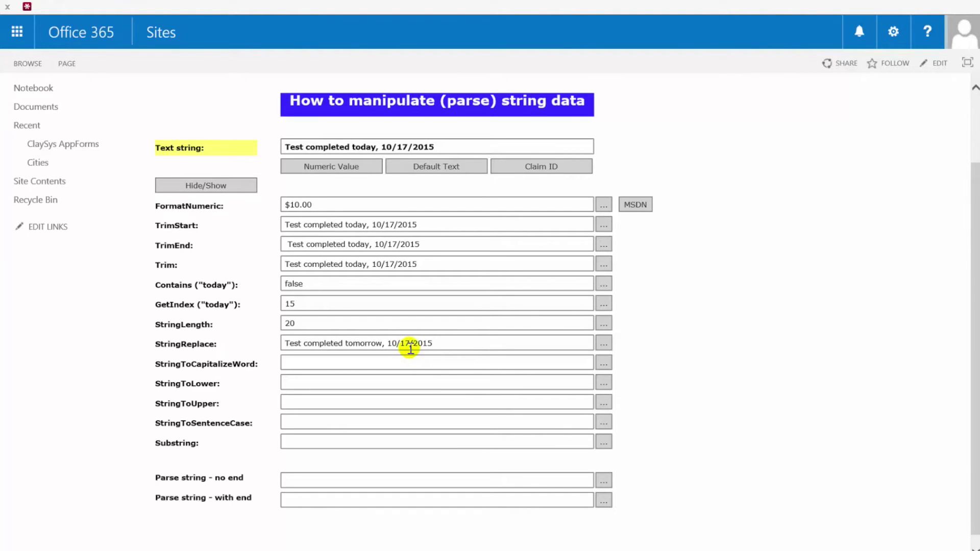
On the string manipulation form, shorten Text string to "Test completed today" and run StringToCapitalizeWord on it.
left_click(358, 363)
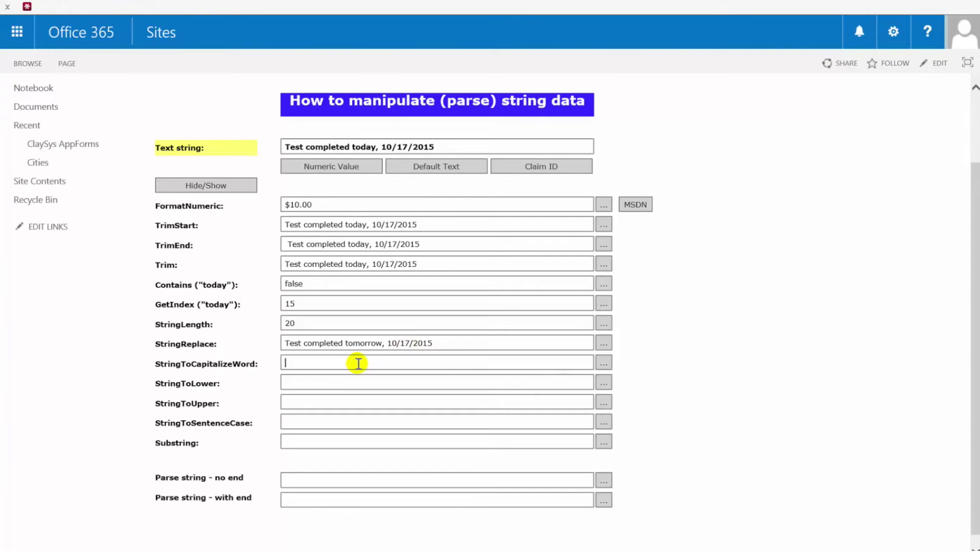
left_click(447, 147)
key("BackSpace")
key("BackSpace")
key("BackSpace")
key("BackSpace")
key("BackSpace")
key("BackSpace")
key("BackSpace")
key("BackSpace")
key("BackSpace")
key("BackSpace")
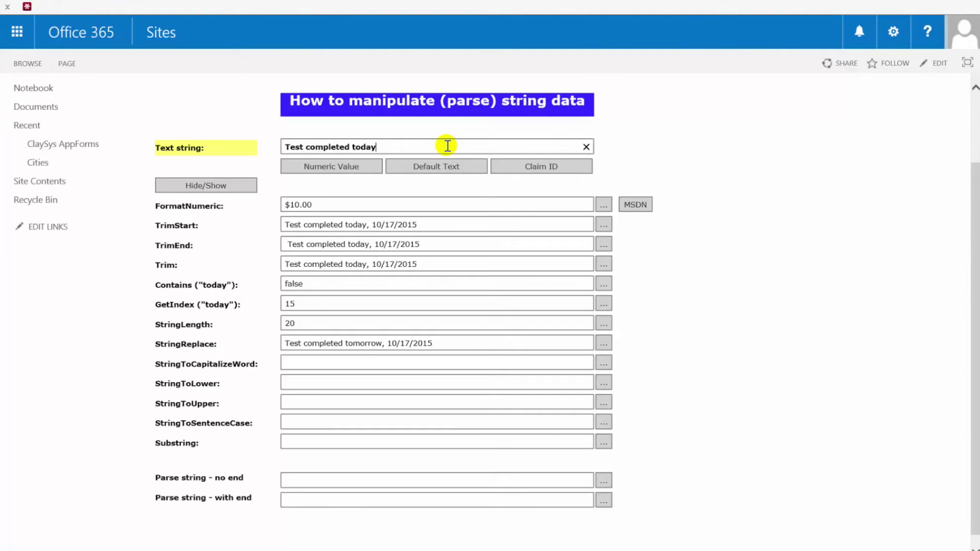
left_click(289, 148)
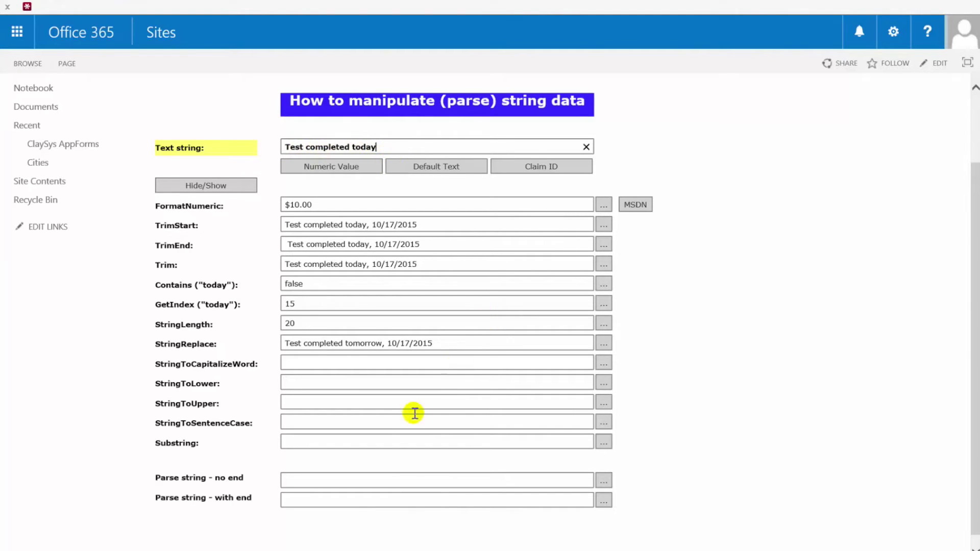
left_click(349, 362)
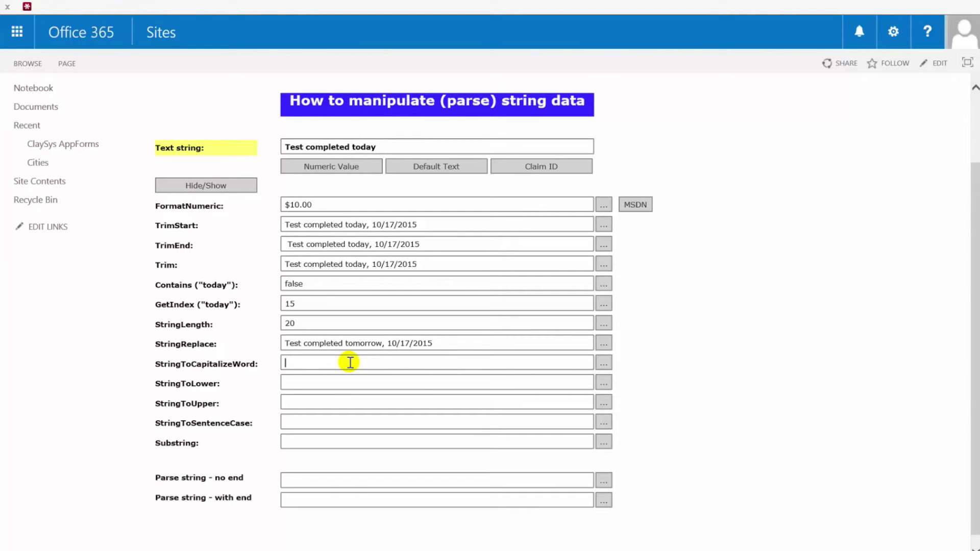
left_click(604, 363)
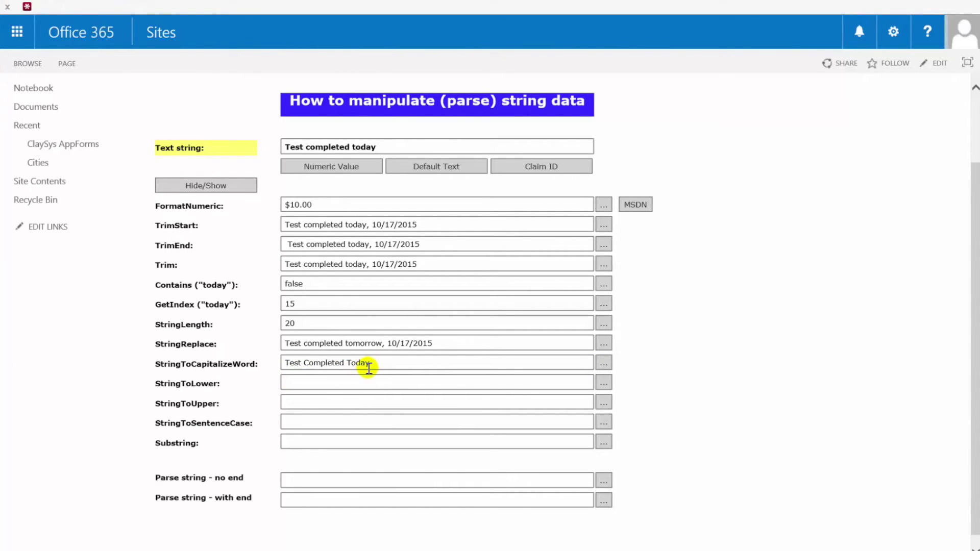
Run StringToLower on "Test completed today" and compare the result with the original text.
left_click(342, 385)
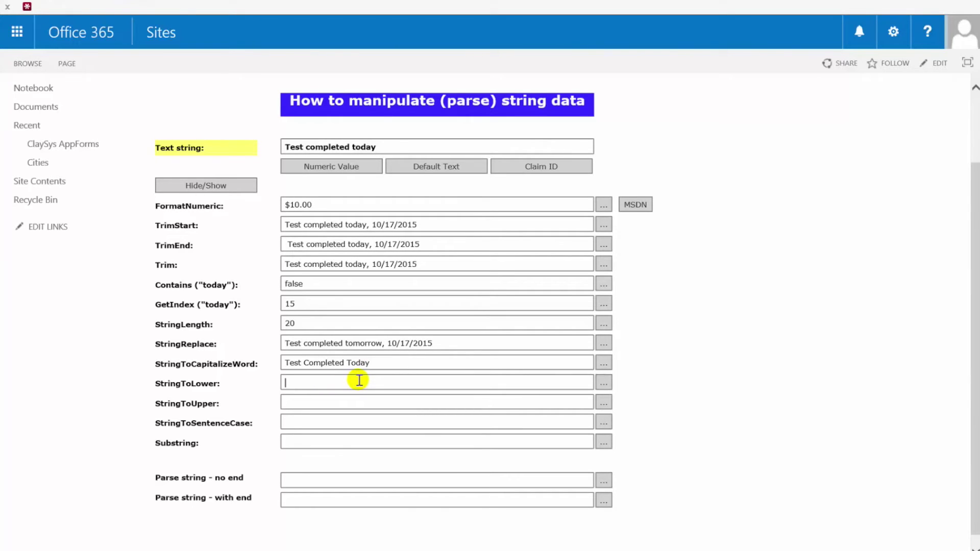
left_click_drag(389, 146, 276, 162)
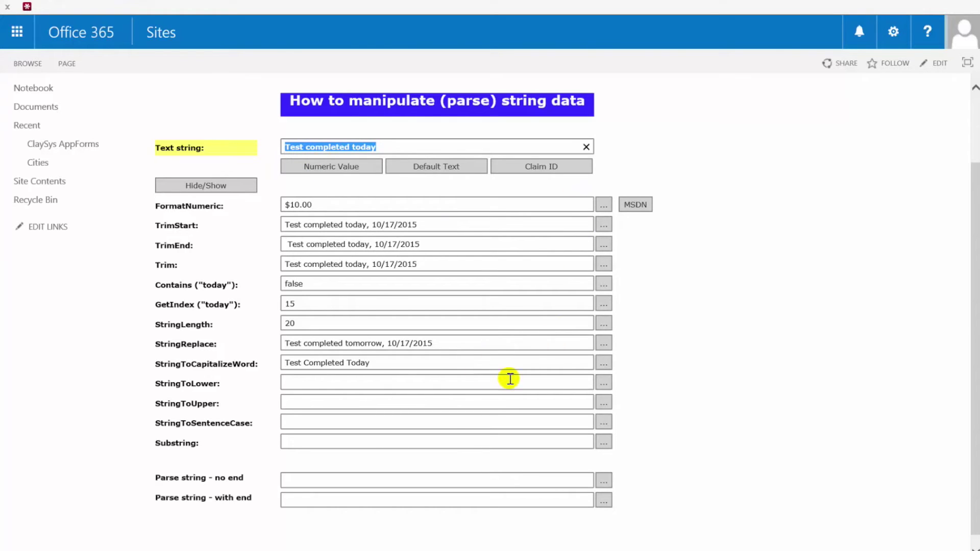
left_click(604, 383)
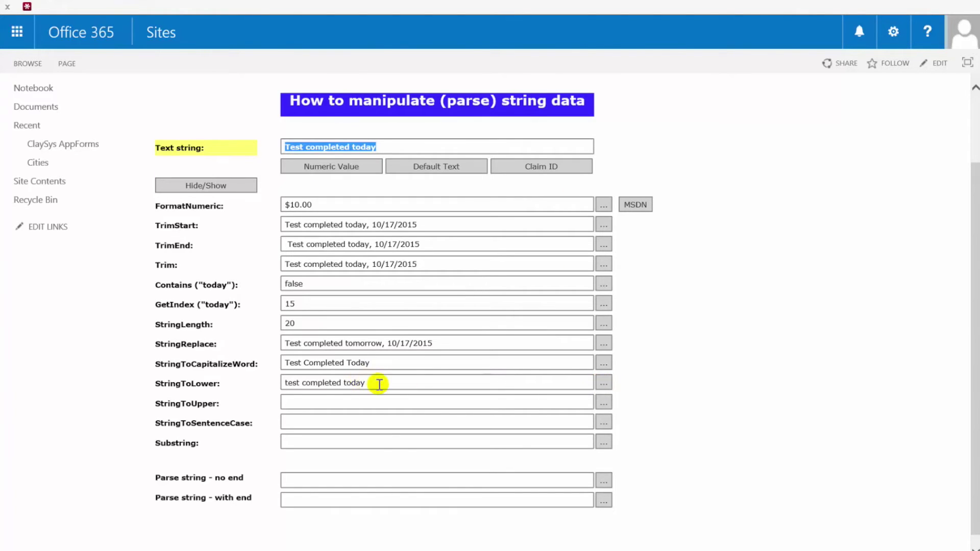
left_click_drag(378, 384, 283, 389)
Run StringToUpper on the "Test completed today" text string.
left_click(334, 404)
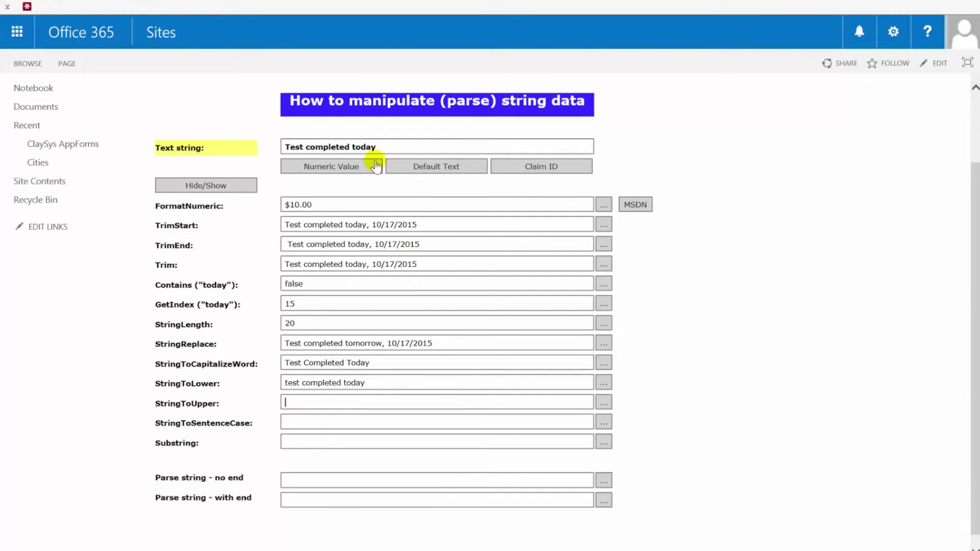
left_click_drag(381, 147, 285, 151)
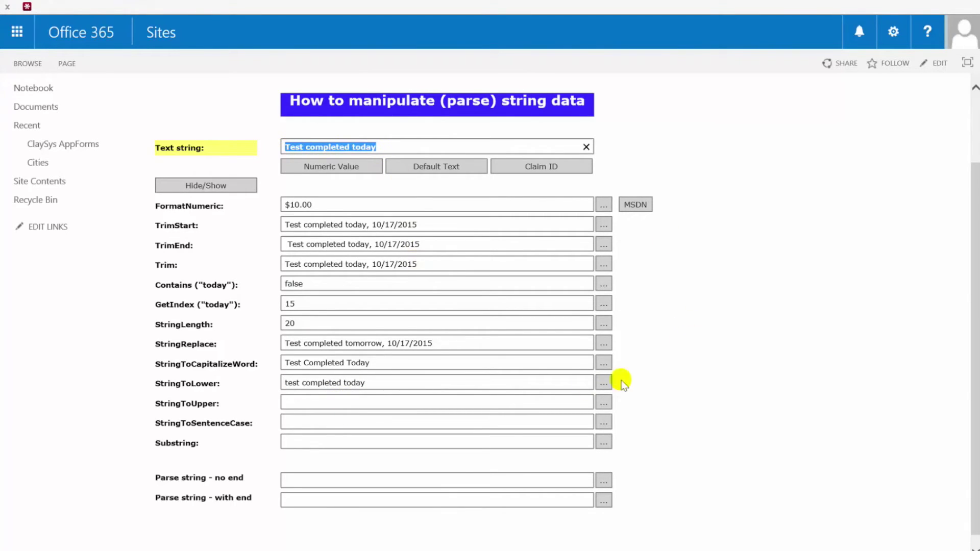
left_click(603, 403)
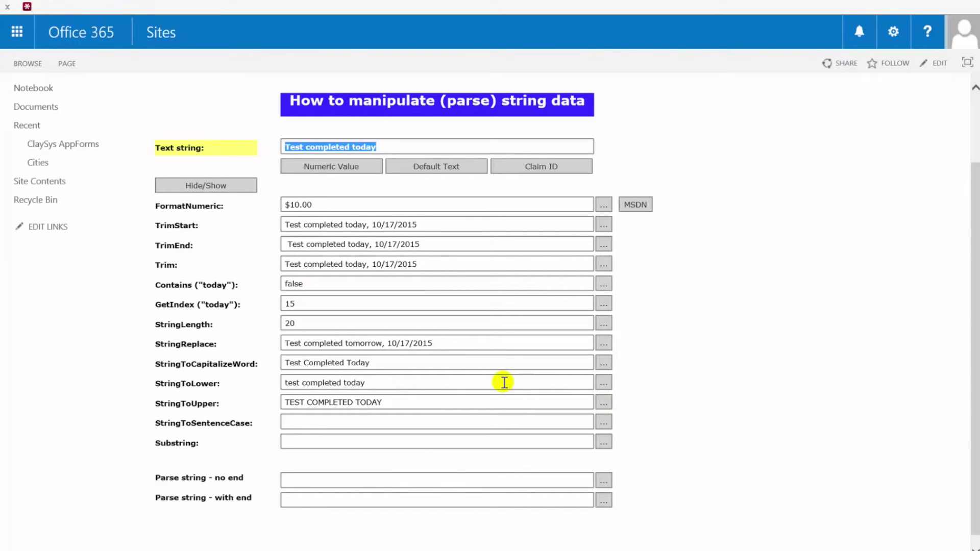
Run StringToSentenceCase on "Test completed today" and check the end of the resulting text.
left_click(464, 422)
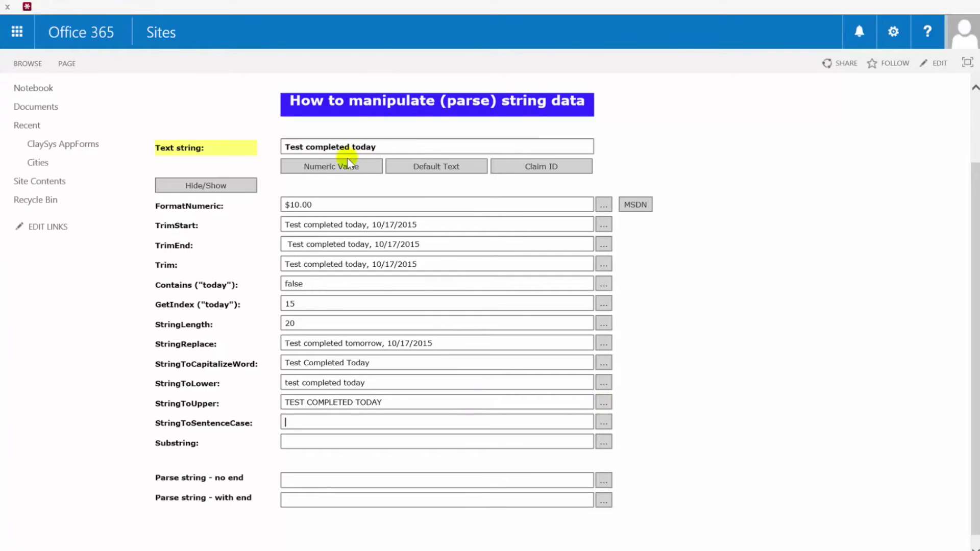
left_click(603, 422)
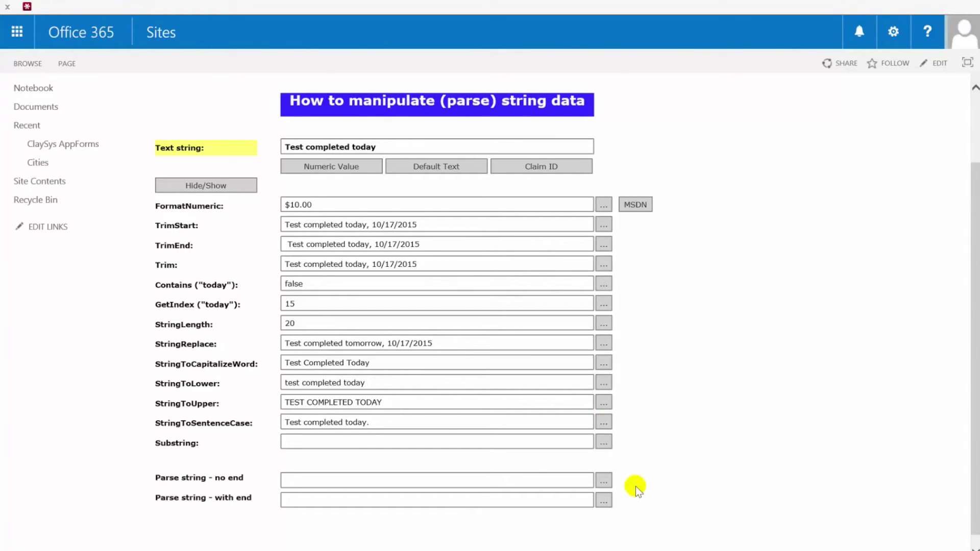
left_click(414, 423)
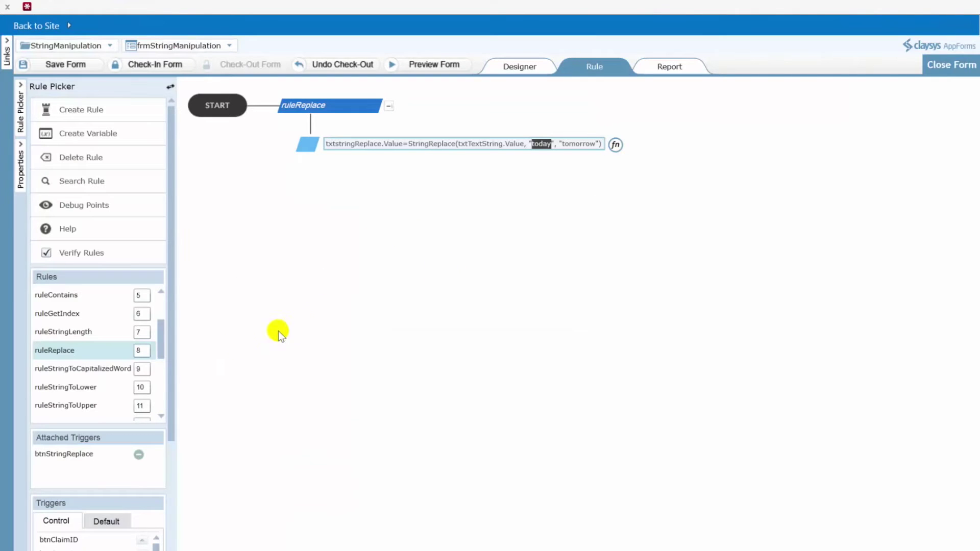
In the AppForms designer, examine the functions in ruleStringToCapitalizedWord and ruleStringToLower, including the source field of the first.
left_click(84, 372)
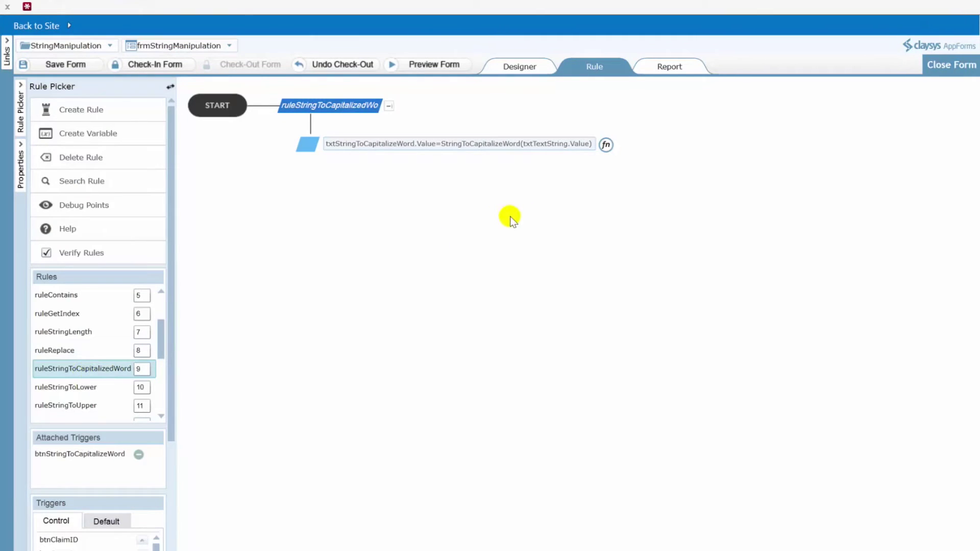
left_click(505, 151)
left_click_drag(525, 144, 589, 144)
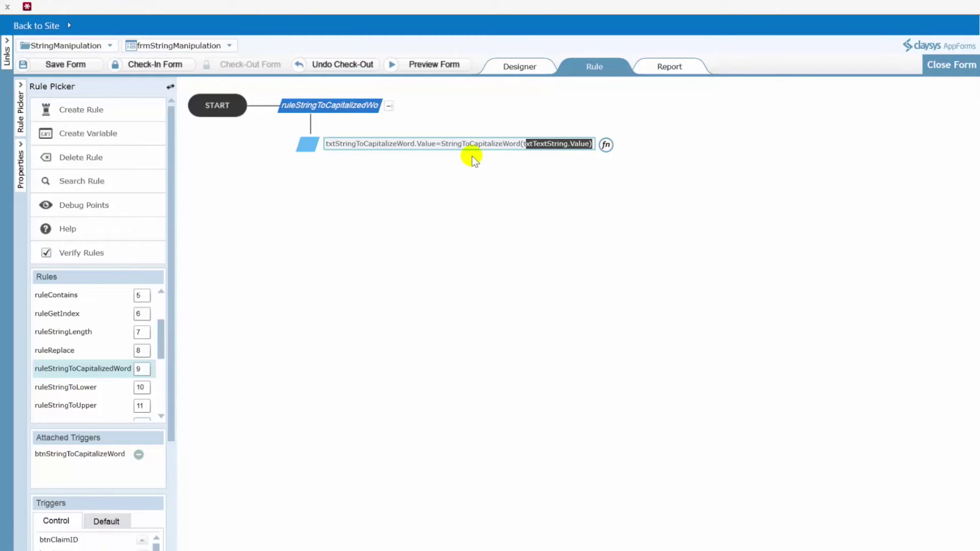
left_click(85, 391)
left_click_drag(414, 144, 456, 144)
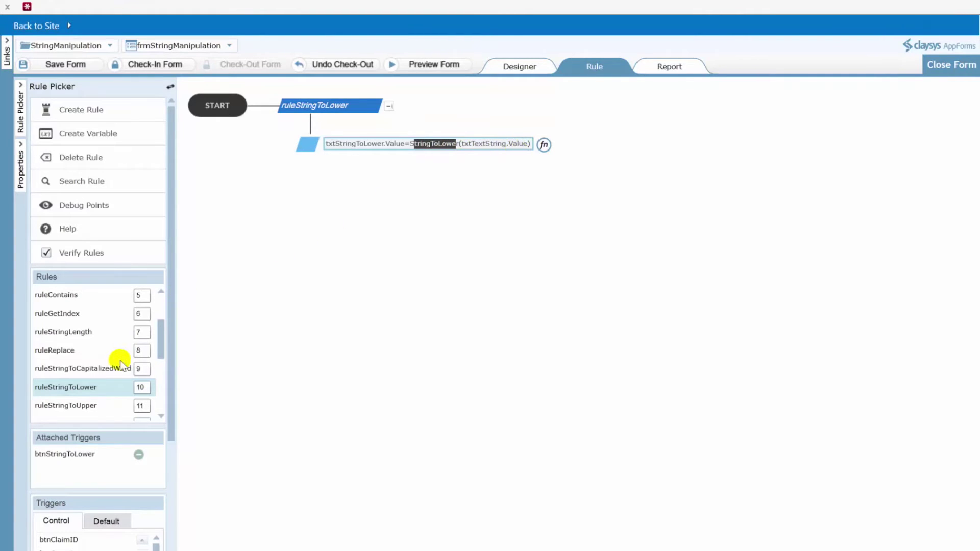
Examine the StringToUpper function in ruleStringToUpper and the source field used in ruleStringToSentenceCase.
left_click_drag(163, 334, 163, 350)
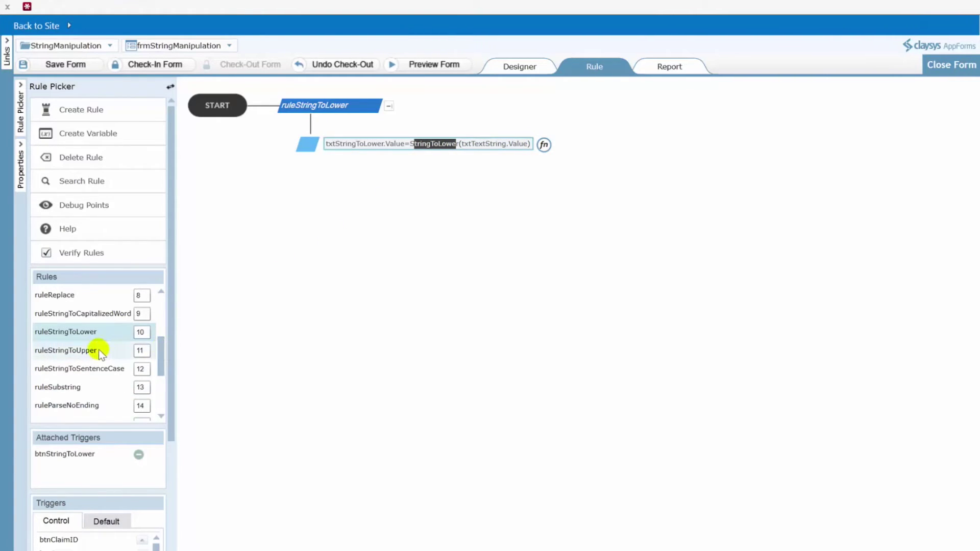
left_click(65, 350)
left_click_drag(409, 145, 478, 148)
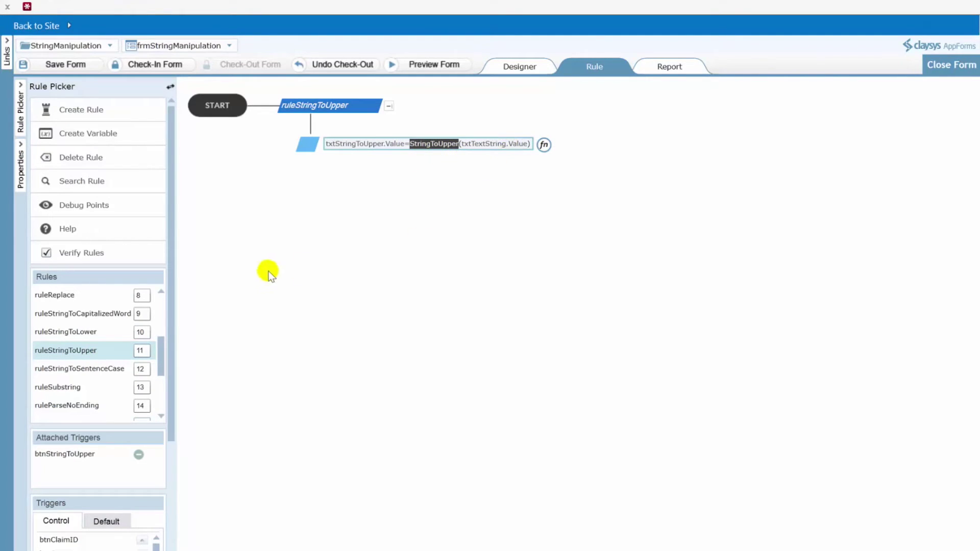
left_click(91, 371)
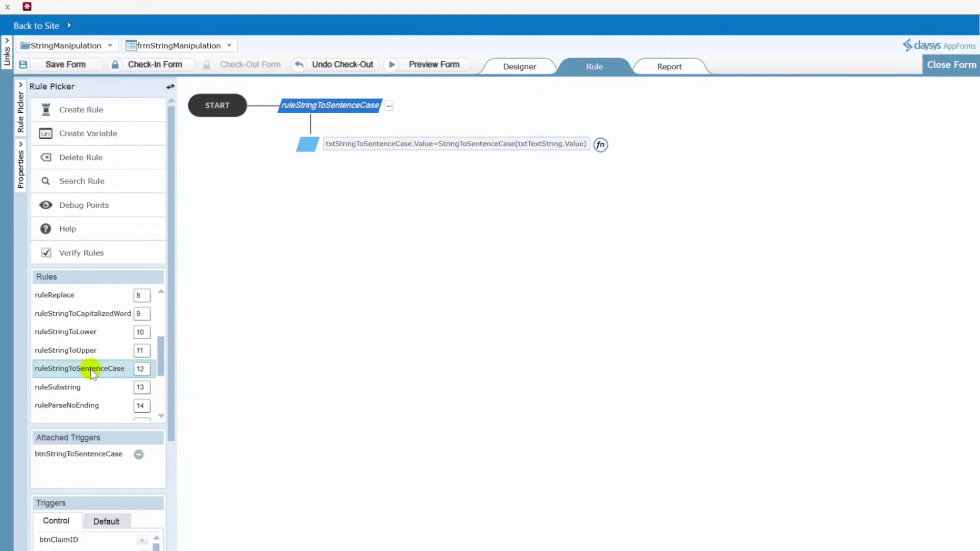
left_click_drag(518, 145, 584, 144)
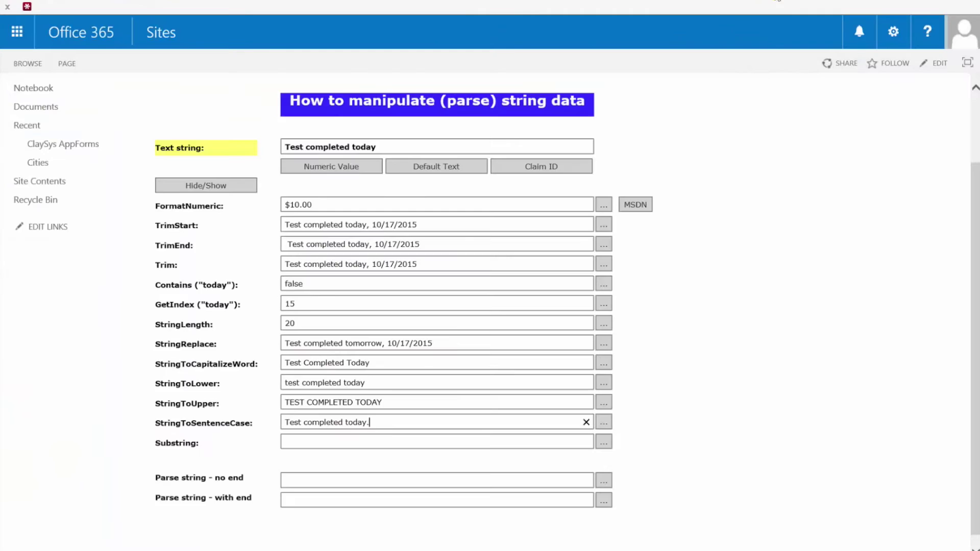
On the string manipulation form, load the Claim ID sample into Text string and mark the user name part before the "@".
left_click(723, 340)
left_click(542, 171)
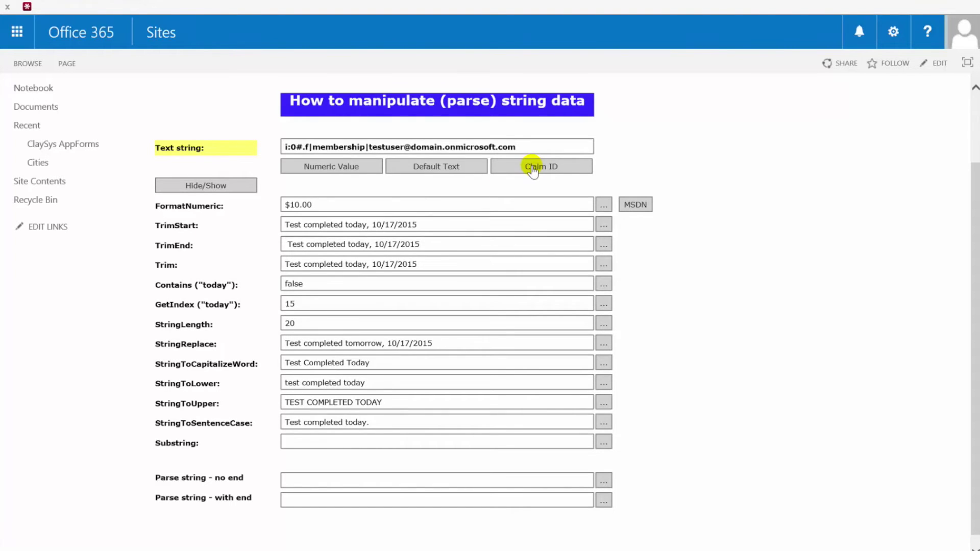
left_click_drag(369, 147, 404, 147)
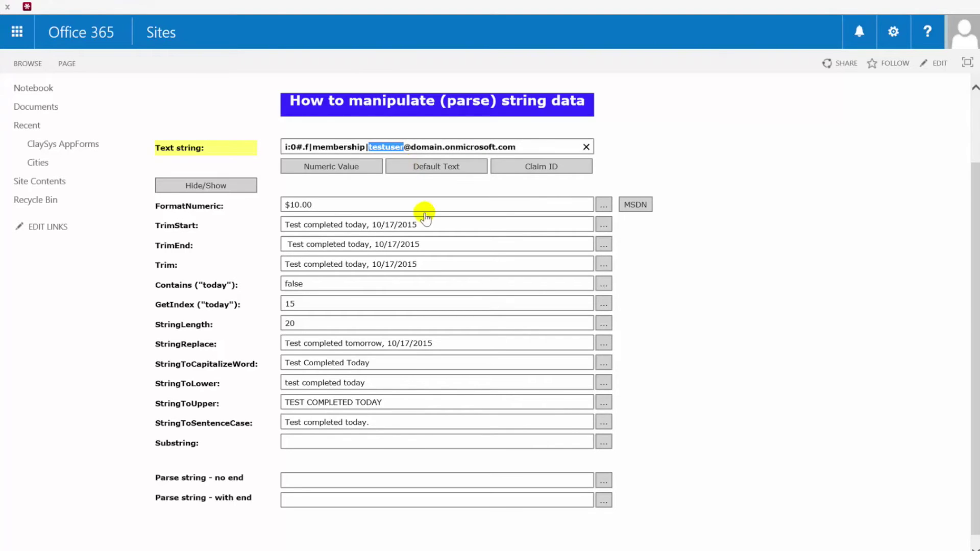
Run Substring on the claim ID, checking where the text string starts.
left_click(356, 442)
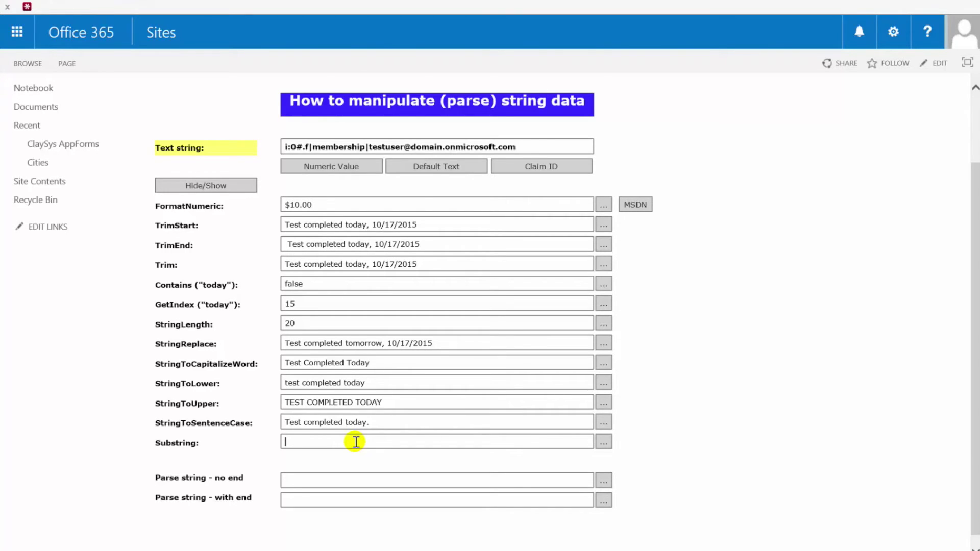
left_click(285, 148)
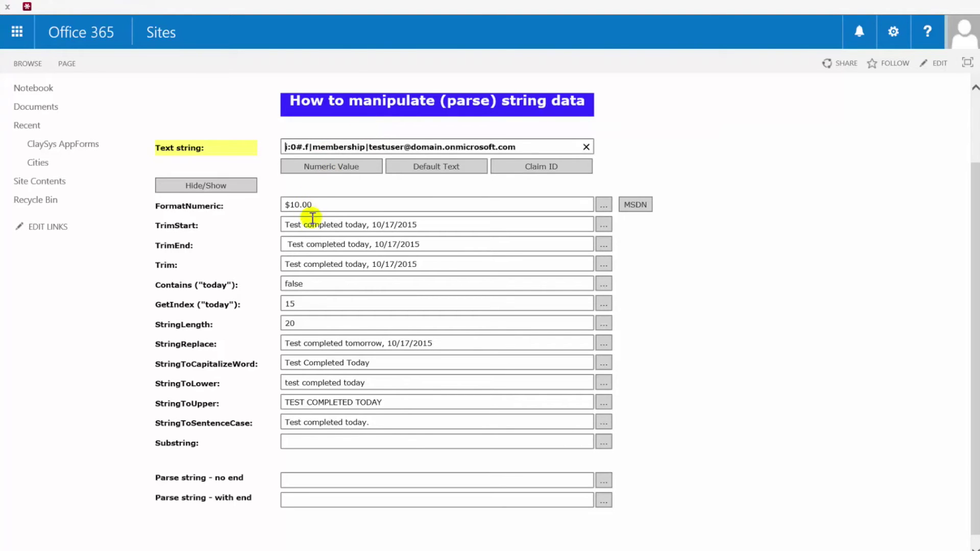
left_click(604, 443)
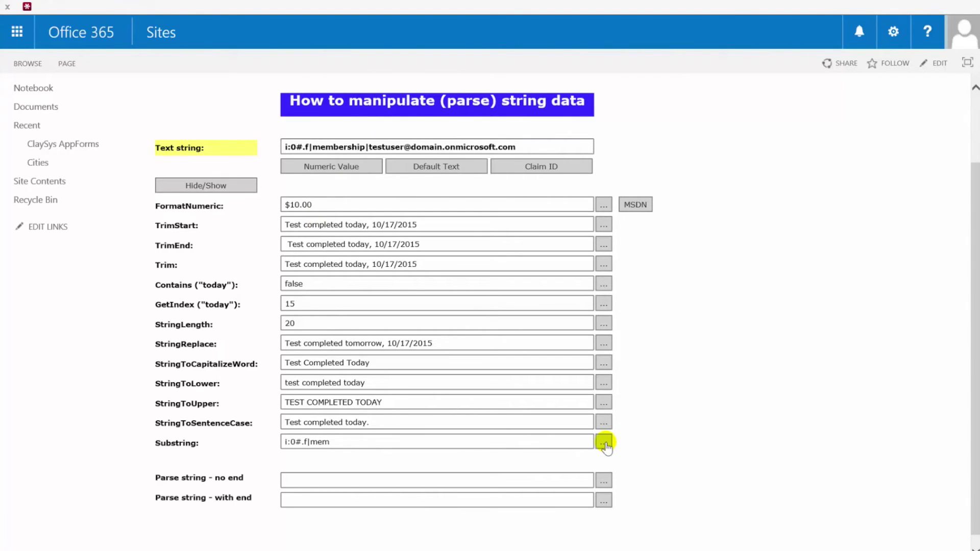
Open ruleSubstring in the AppForms designer and examine the SubString function's start index, length and source field.
left_click(681, 1)
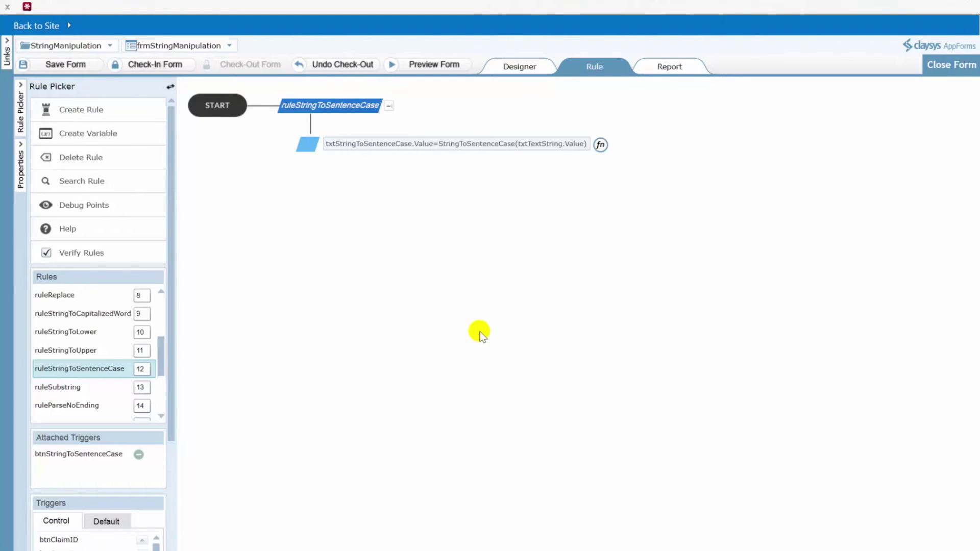
left_click(75, 389)
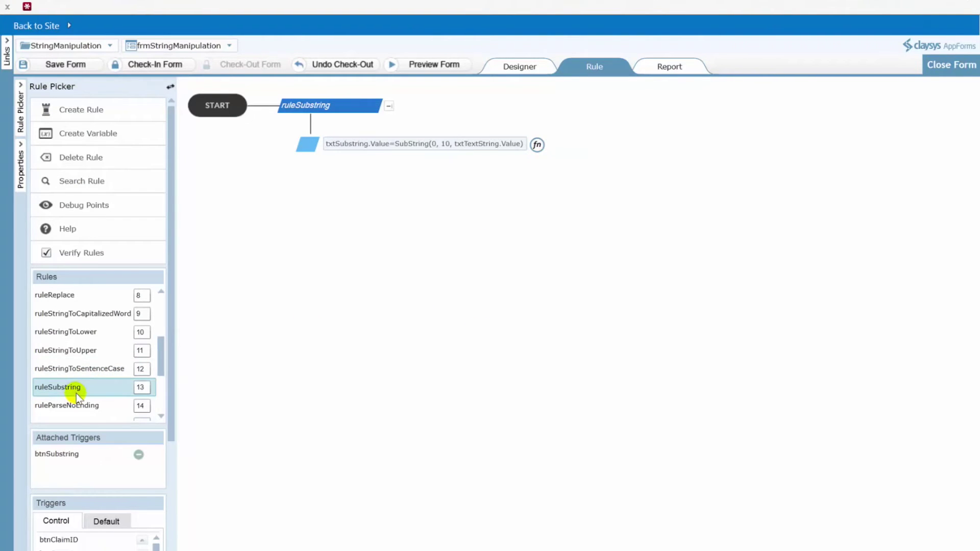
left_click_drag(396, 145, 430, 149)
left_click(433, 147)
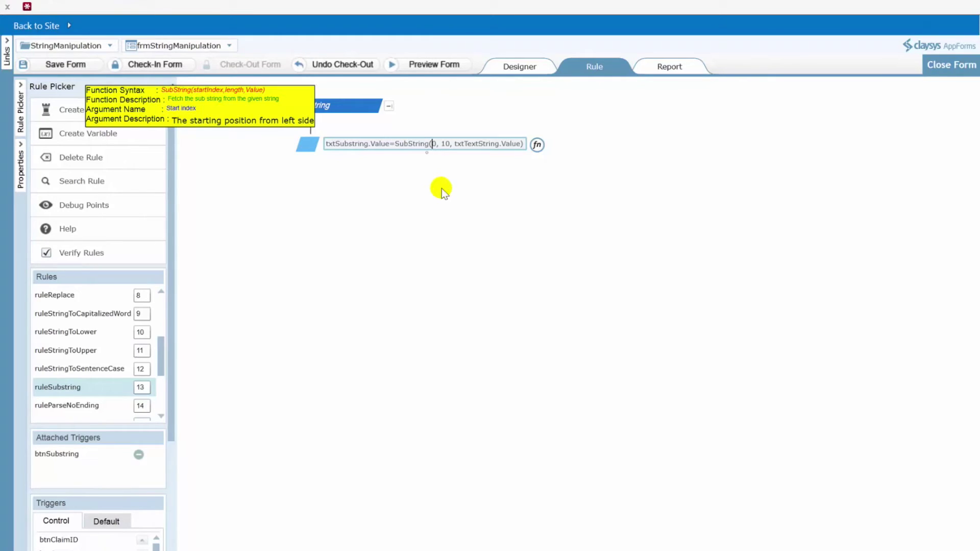
double_click(445, 144)
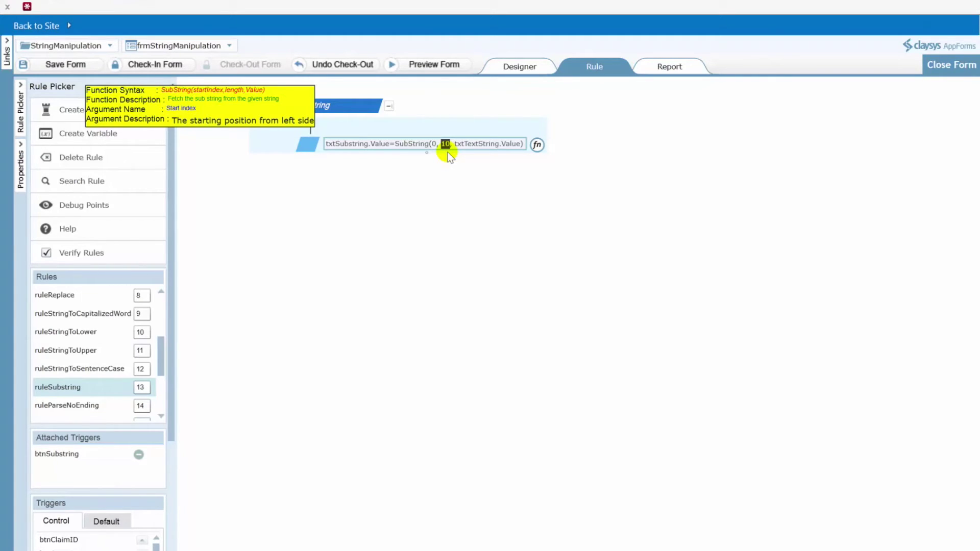
left_click(446, 146)
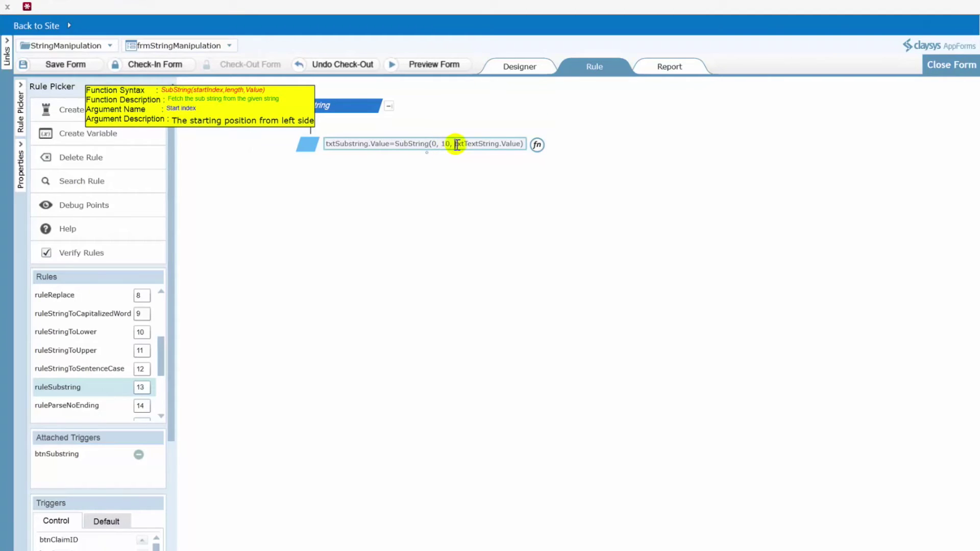
left_click_drag(455, 145, 515, 145)
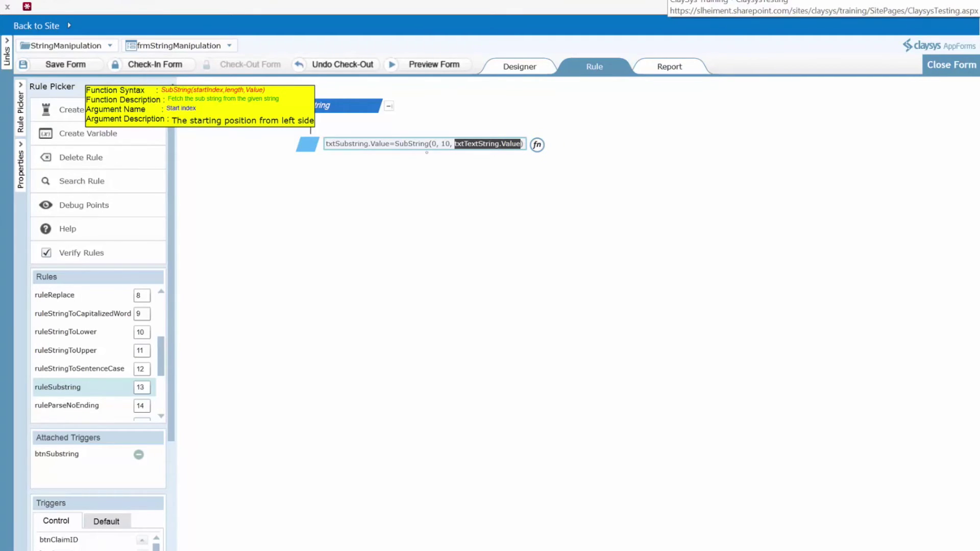
Back on the form, mark the claim ID text after the last "|" and run Parse string - no end.
left_click(756, 1)
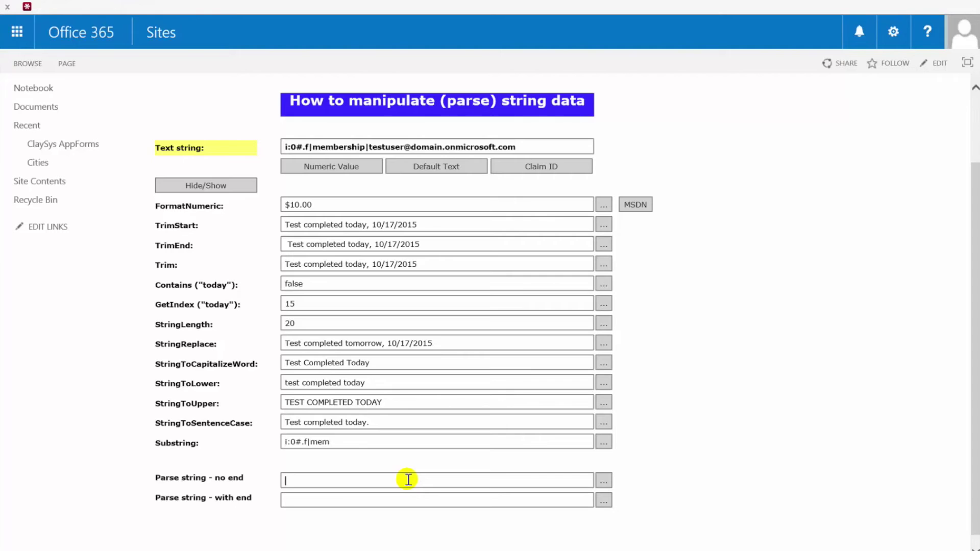
left_click(367, 146)
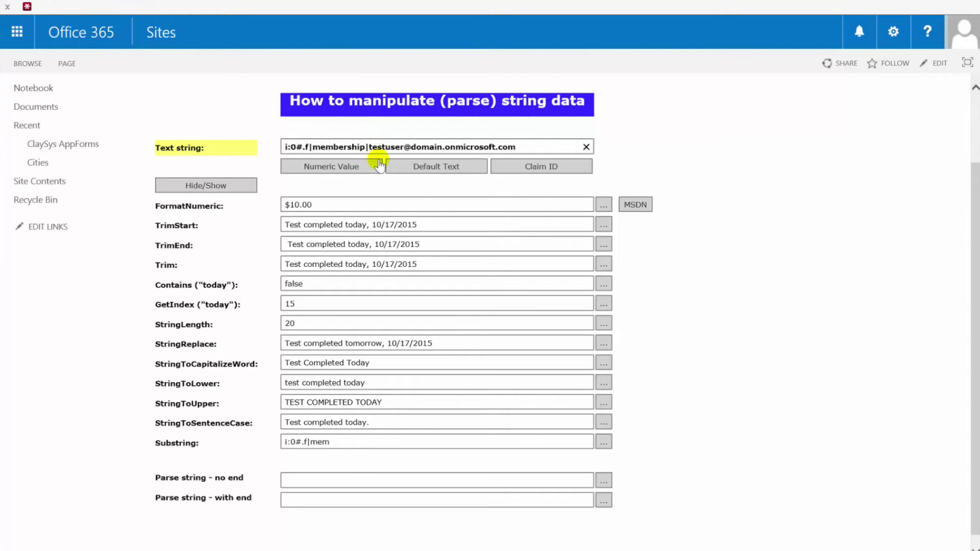
left_click_drag(366, 147, 543, 146)
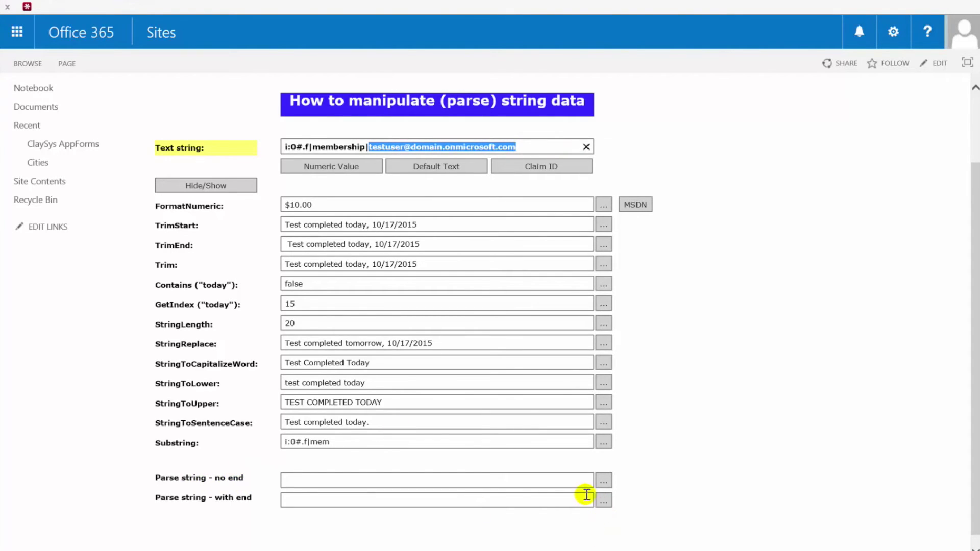
left_click(576, 481)
left_click(604, 484)
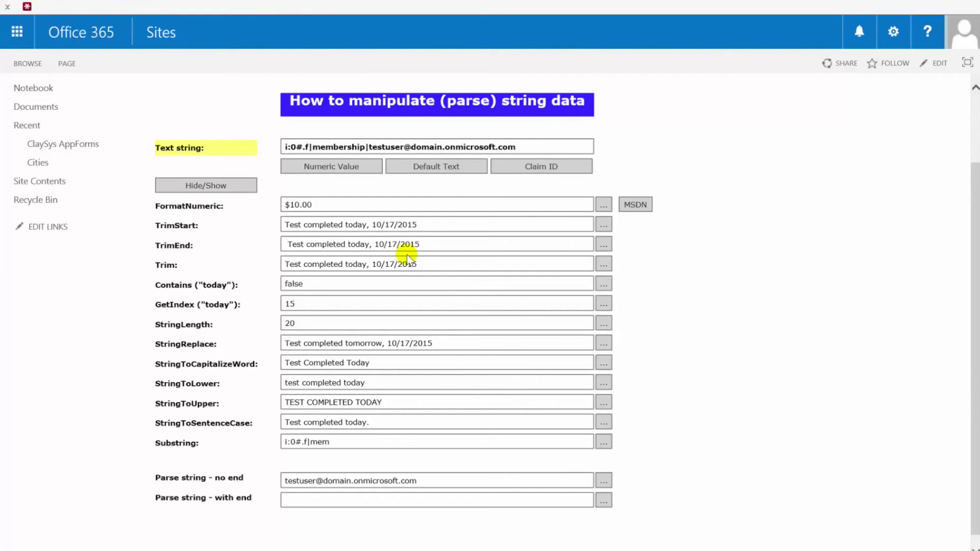
Mark the "@" that ends the user name in the claim ID and run Parse string - with end.
left_click(377, 149)
left_click_drag(370, 149, 411, 148)
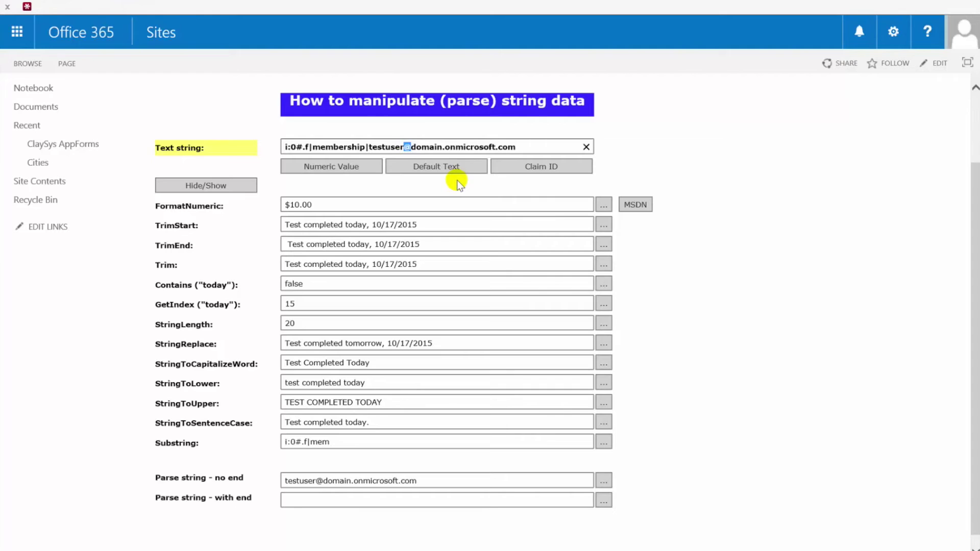
left_click(604, 500)
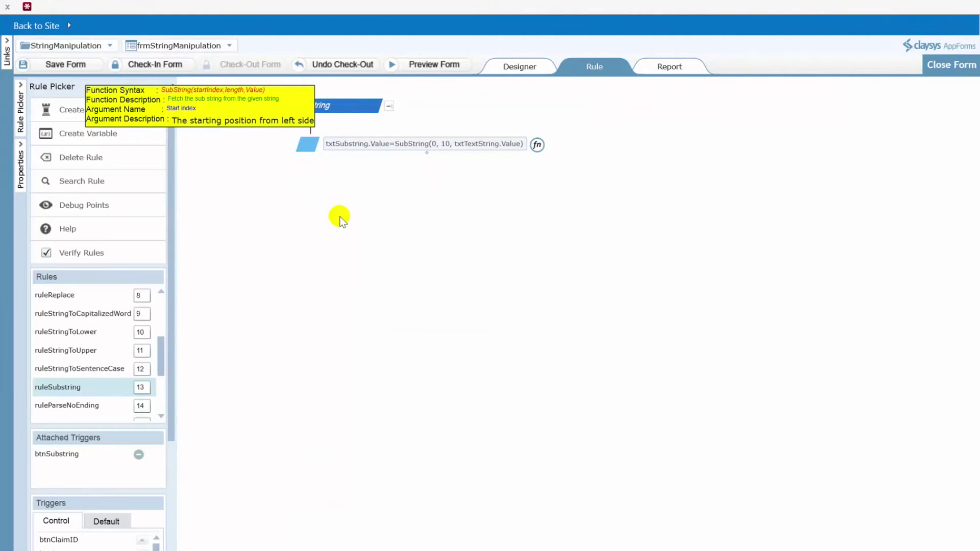
In the AppForms designer, switch from frmStringManipulation to the frmExplainParseWithEnd form.
left_click(228, 46)
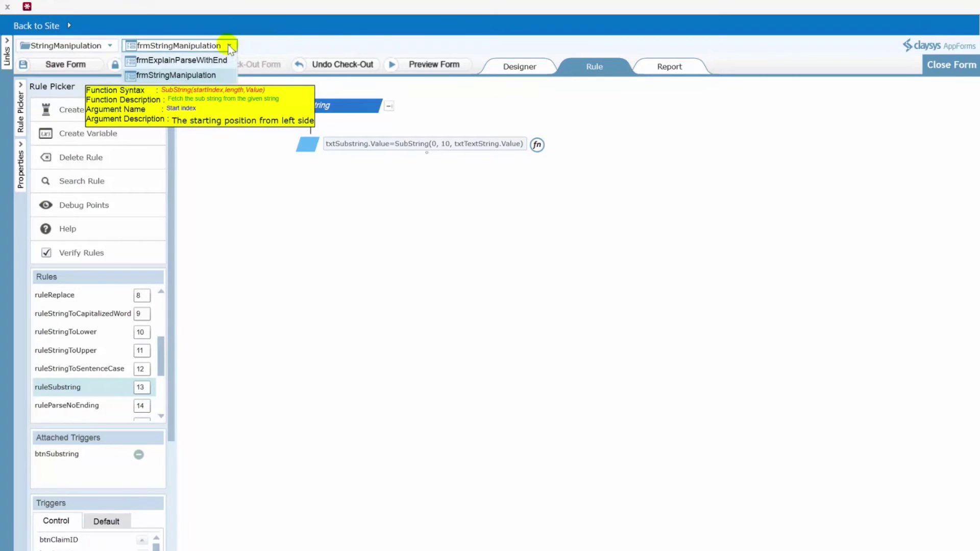
left_click(204, 59)
left_click(258, 47)
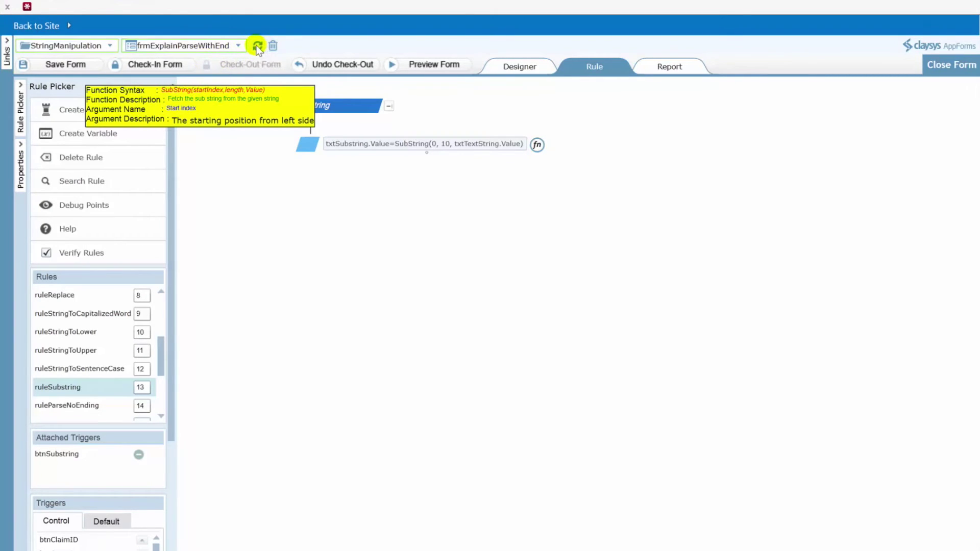
left_click(560, 333)
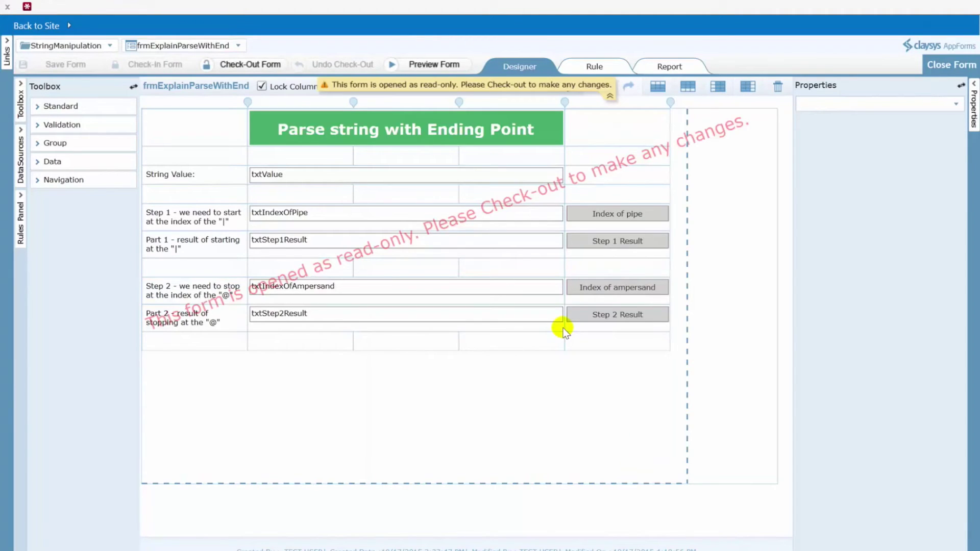
Check out the frmExplainParseWithEnd form and open its preview.
left_click(252, 65)
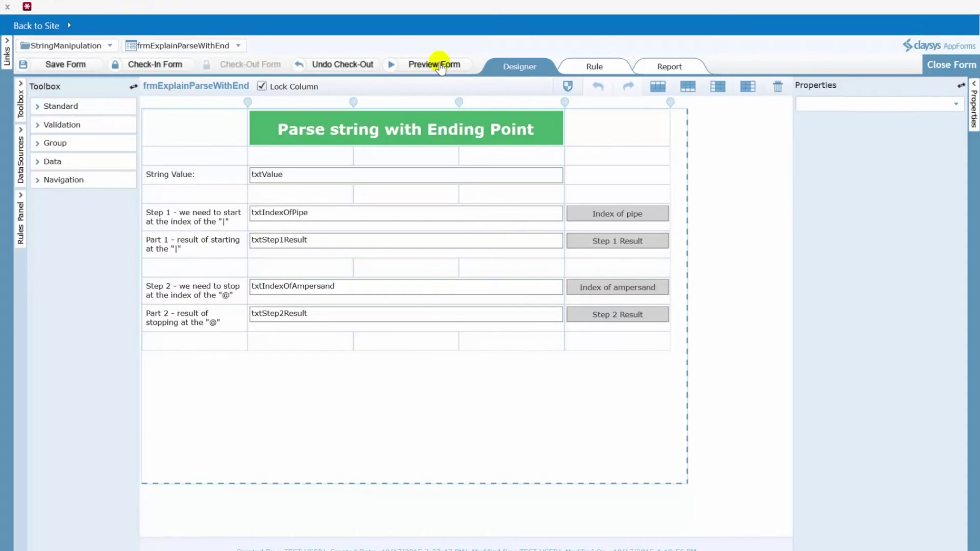
left_click(440, 65)
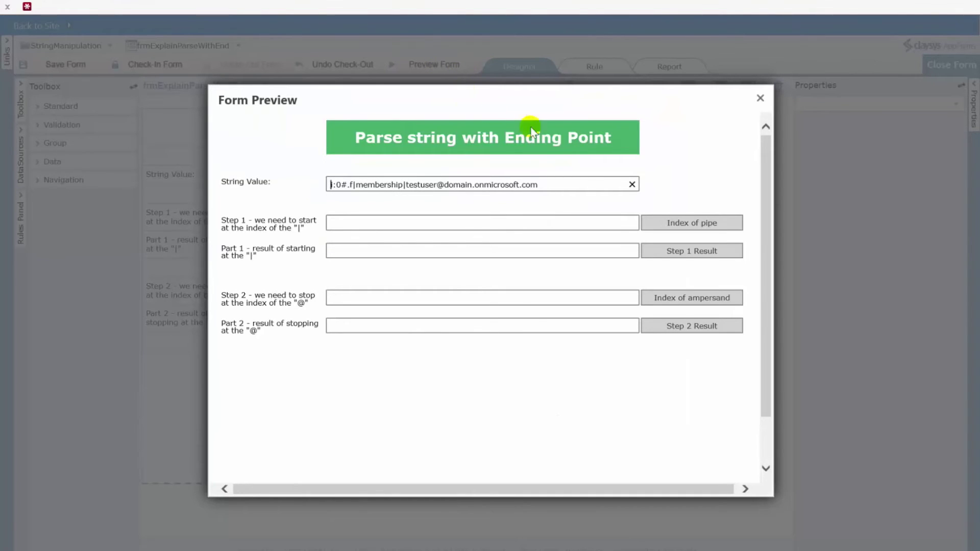
Mark the String Value and its two "|" characters in the preview, and run Index of pipe.
left_click_drag(556, 191, 330, 186)
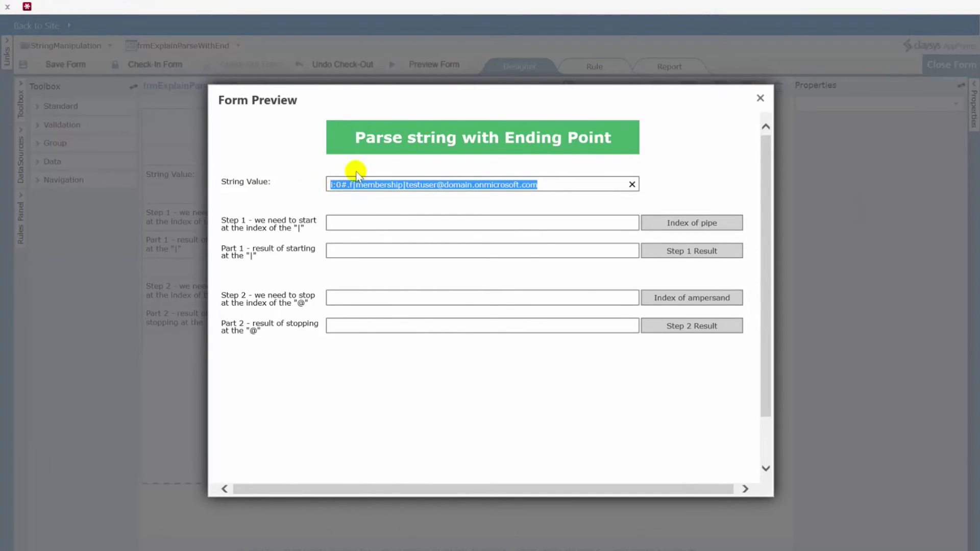
left_click_drag(447, 98, 432, 92)
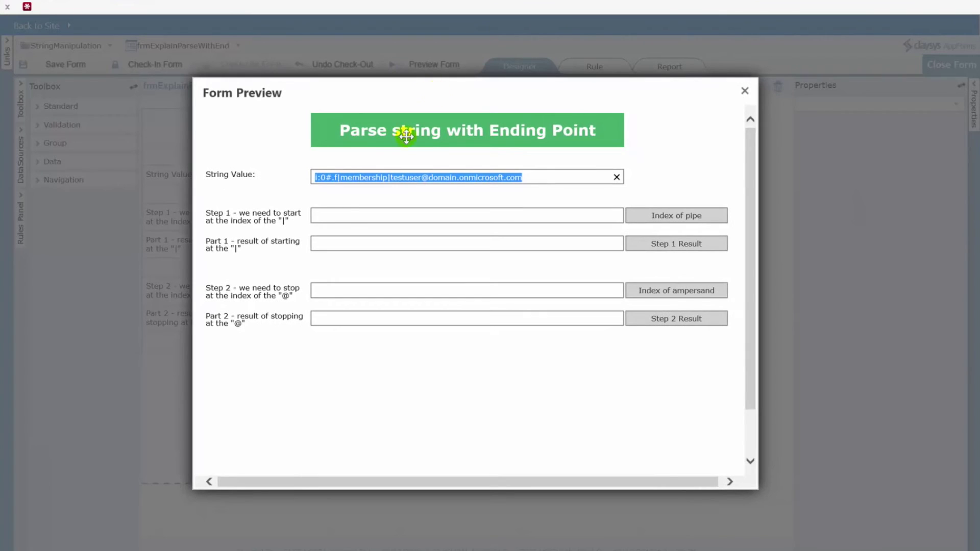
left_click(337, 215)
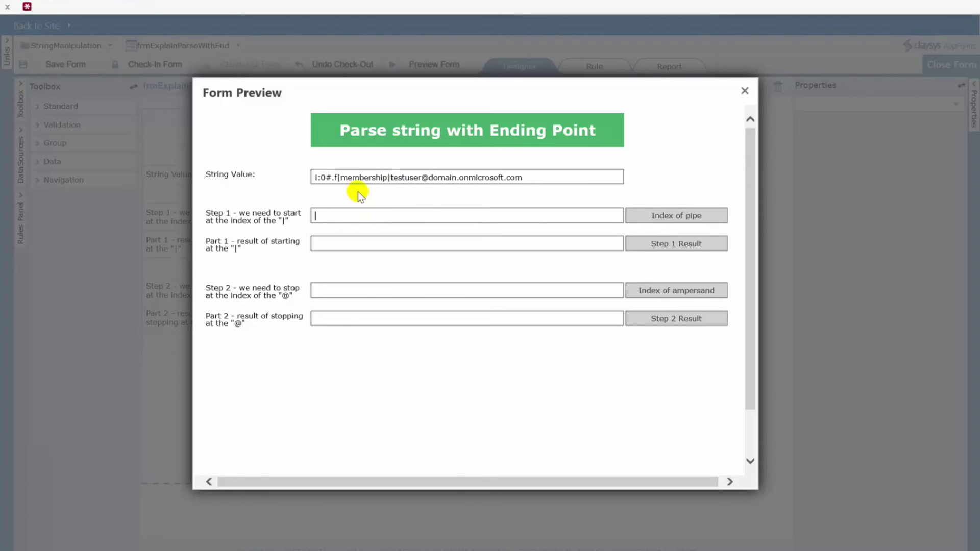
left_click(338, 177)
double_click(338, 178)
left_click(340, 178)
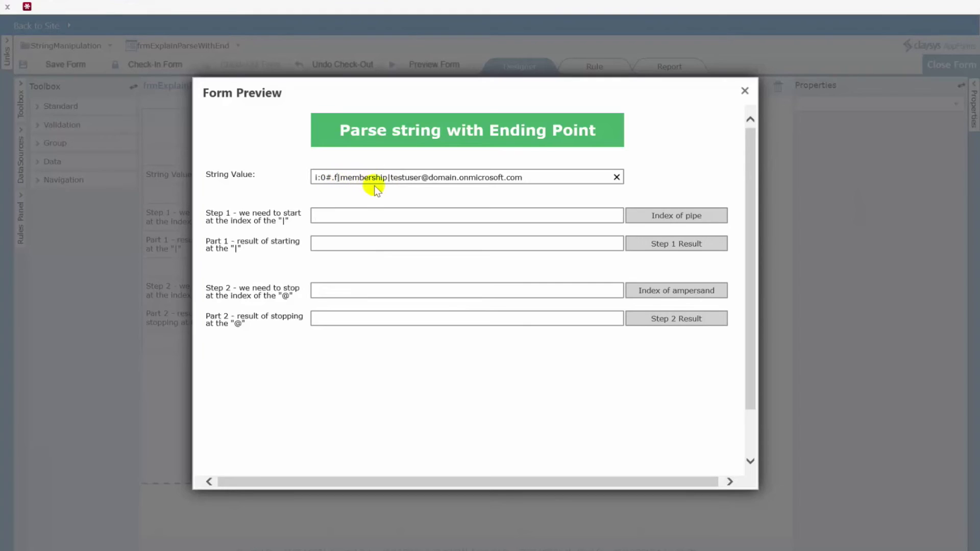
left_click(389, 180)
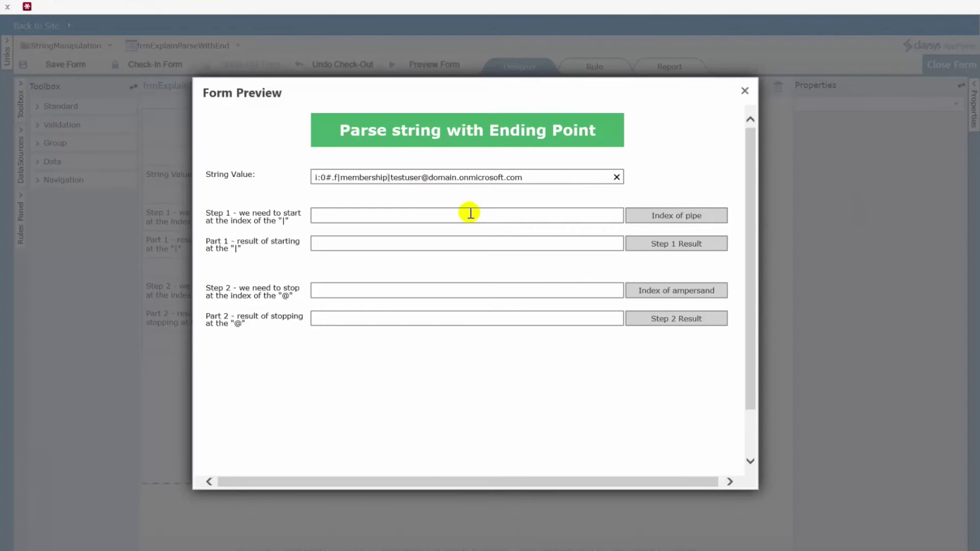
left_click(669, 216)
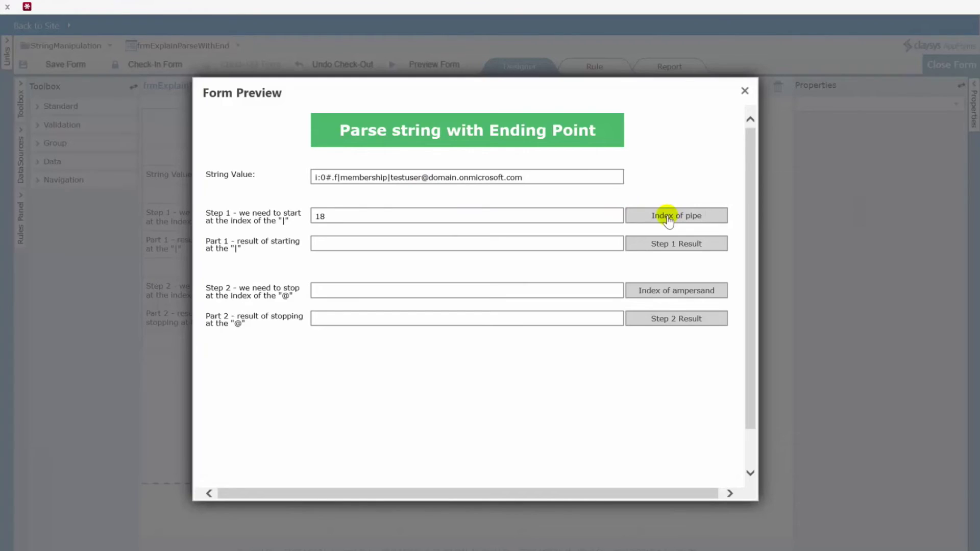
double_click(394, 177)
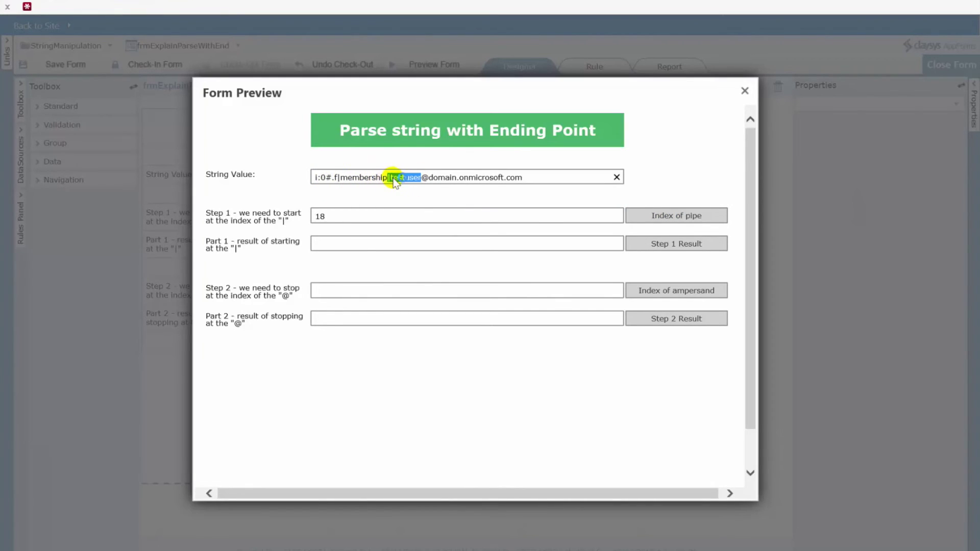
Run Step 1 Result and mark the whole text returned in the Part 1 field.
left_click(351, 247)
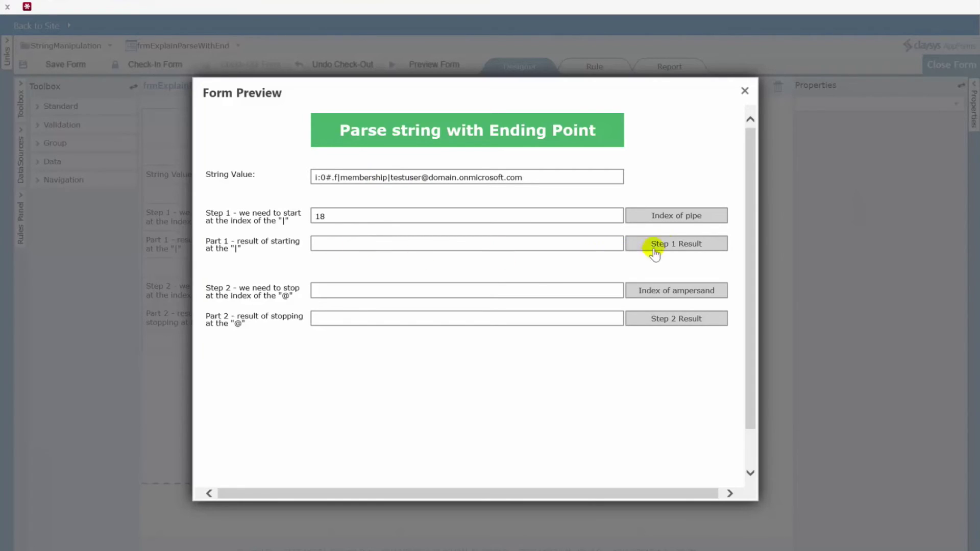
left_click(673, 245)
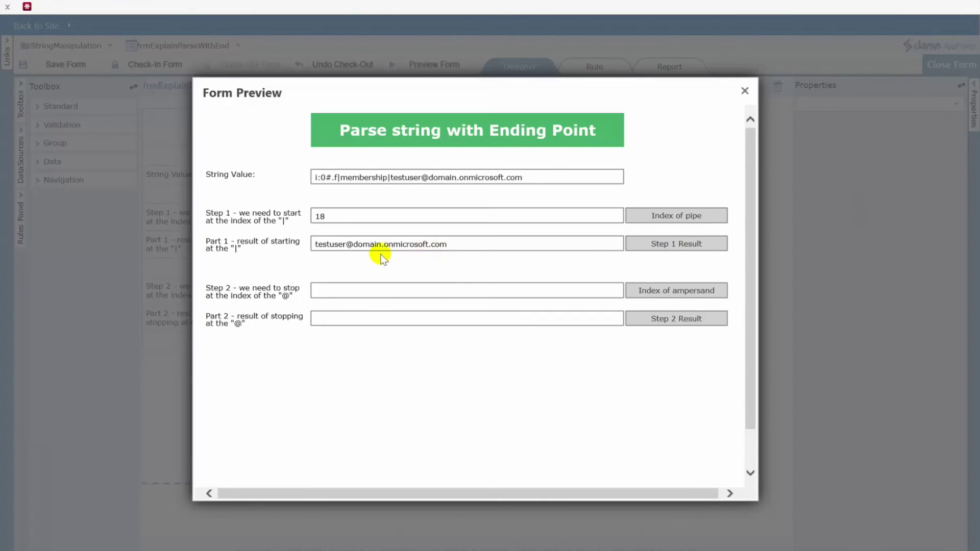
left_click_drag(457, 245, 314, 248)
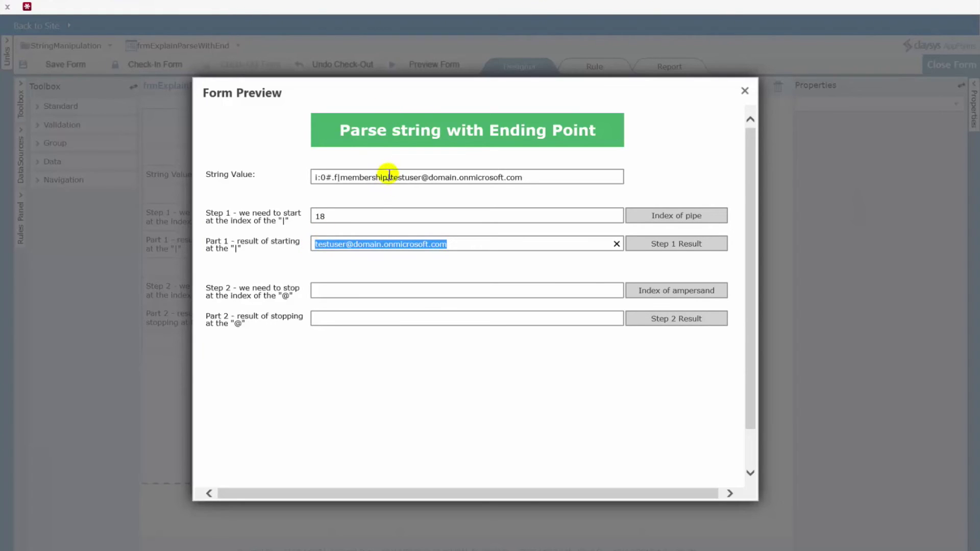
Run Index of ampersand, and mark the returned index and the matching "@" in the String Value.
left_click(396, 291)
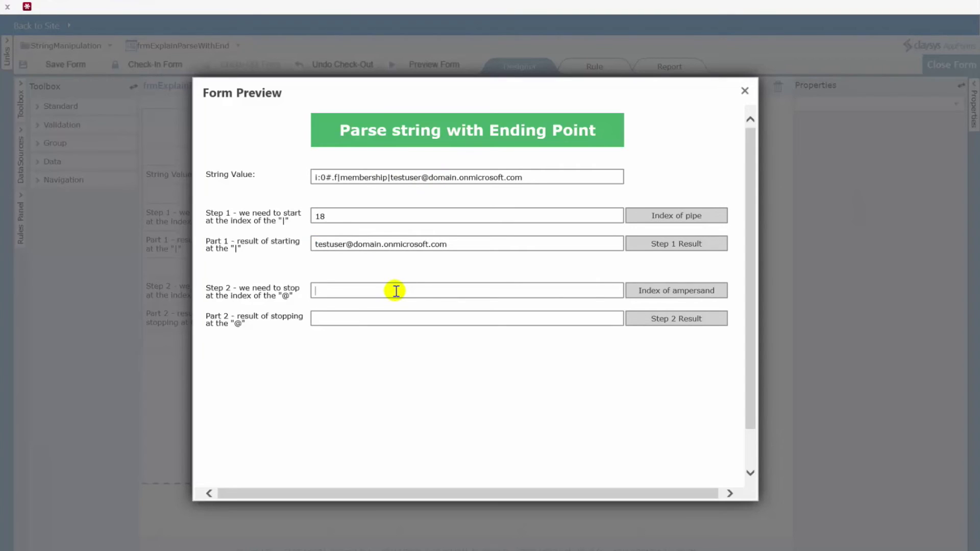
left_click(677, 292)
double_click(320, 291)
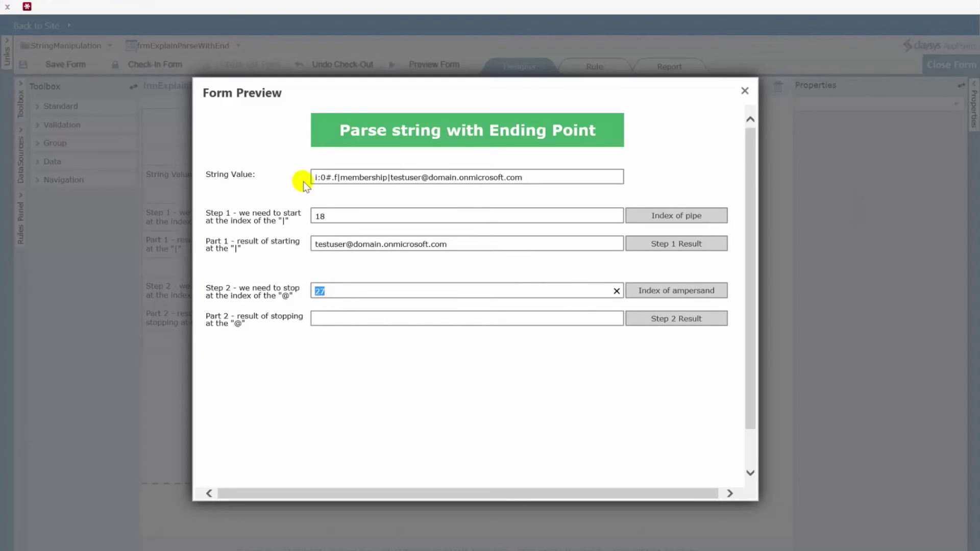
double_click(425, 178)
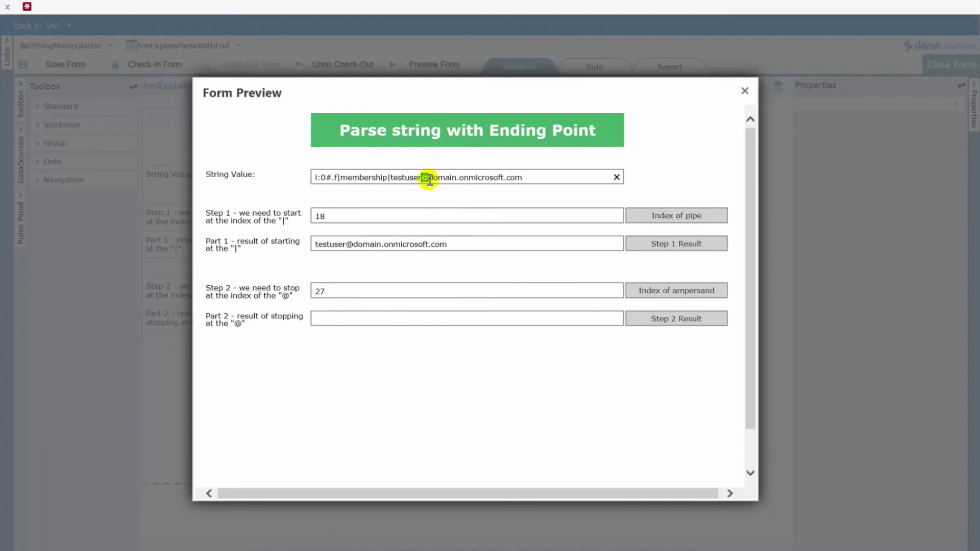
Run Step 2 Result to get the text that stops at the "@", and close the form preview.
left_click(415, 320)
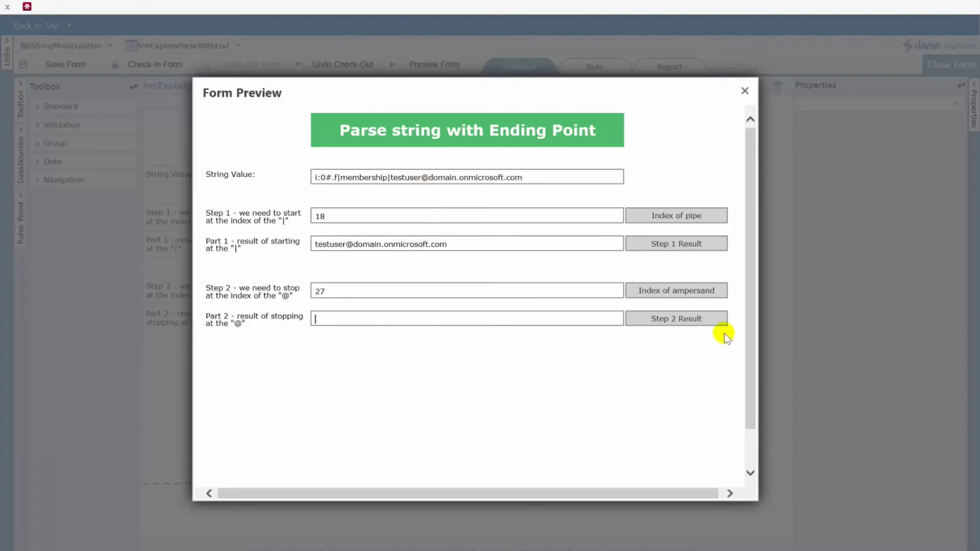
left_click(674, 320)
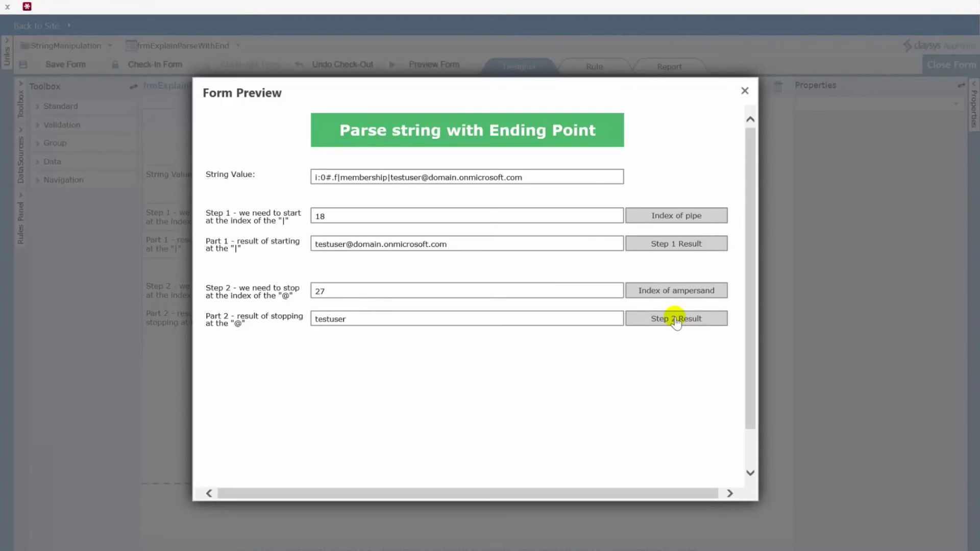
left_click(746, 90)
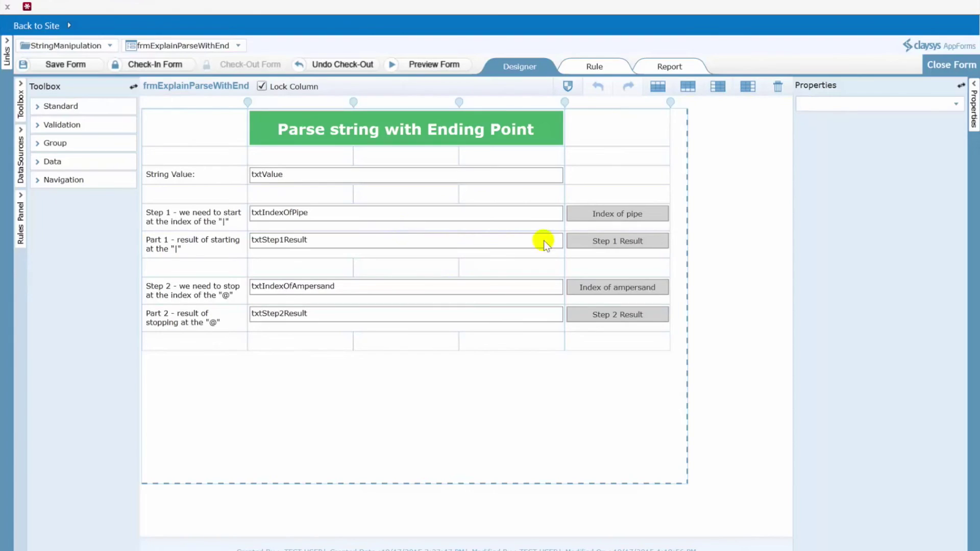
Open ruleIndexOfPipe in the form's rules, mark its outer GetIndex function and show the function's syntax hint.
left_click(592, 71)
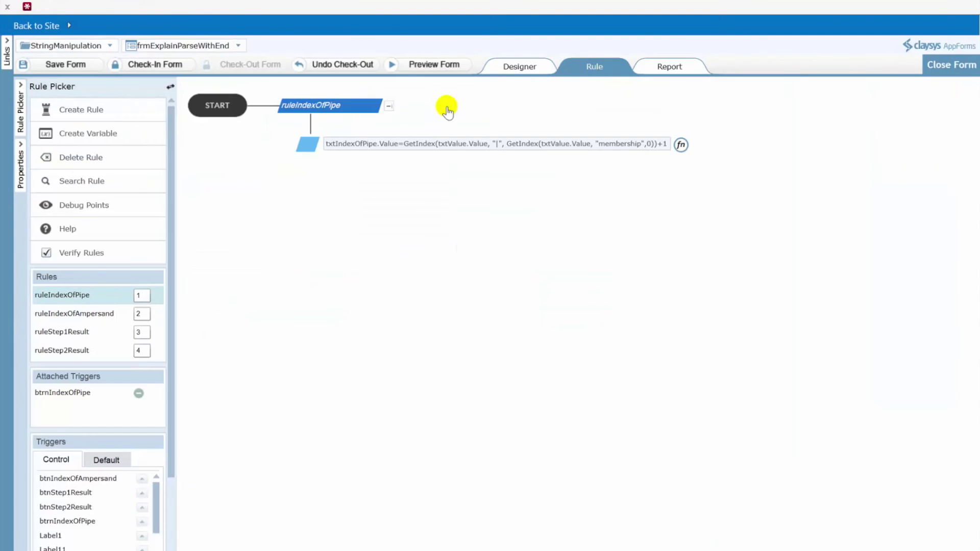
left_click(77, 296)
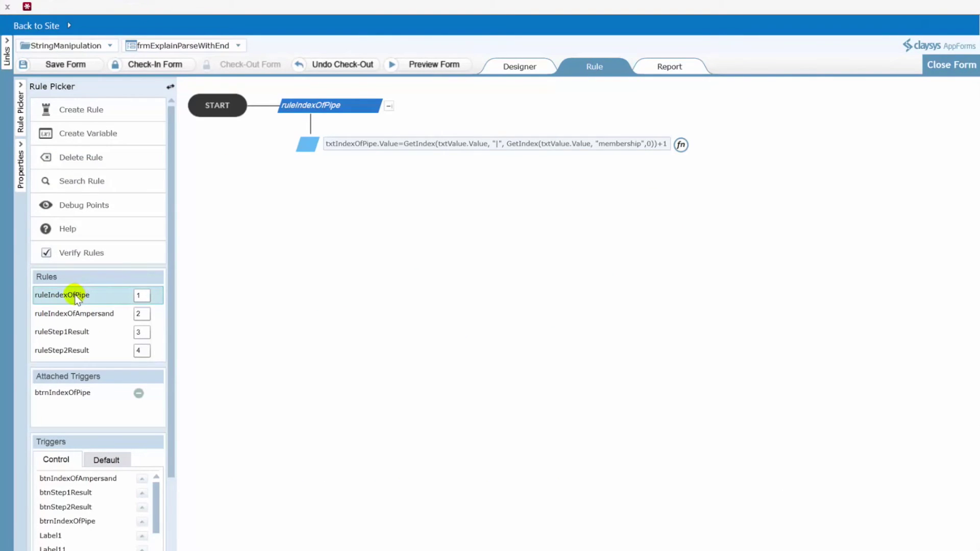
left_click(404, 143)
left_click_drag(403, 144, 435, 145)
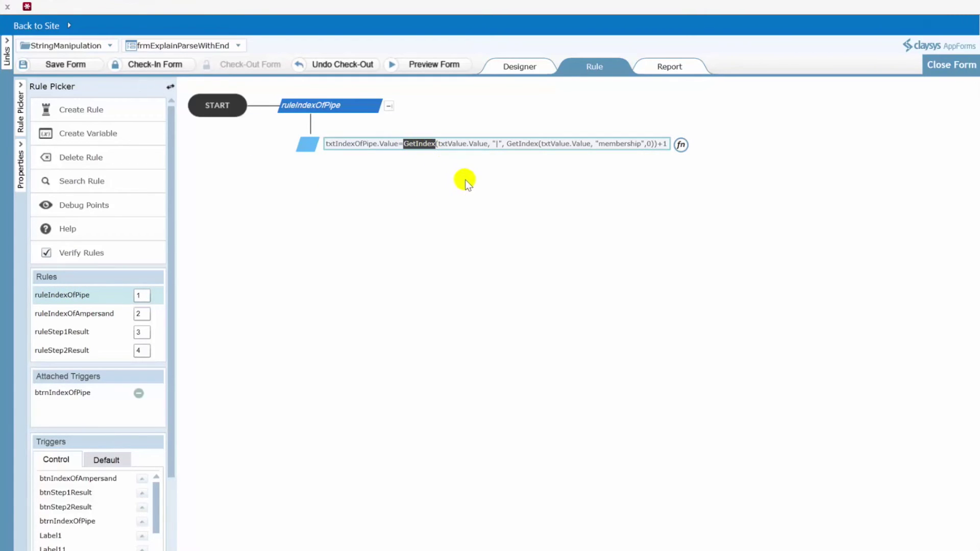
left_click(439, 146)
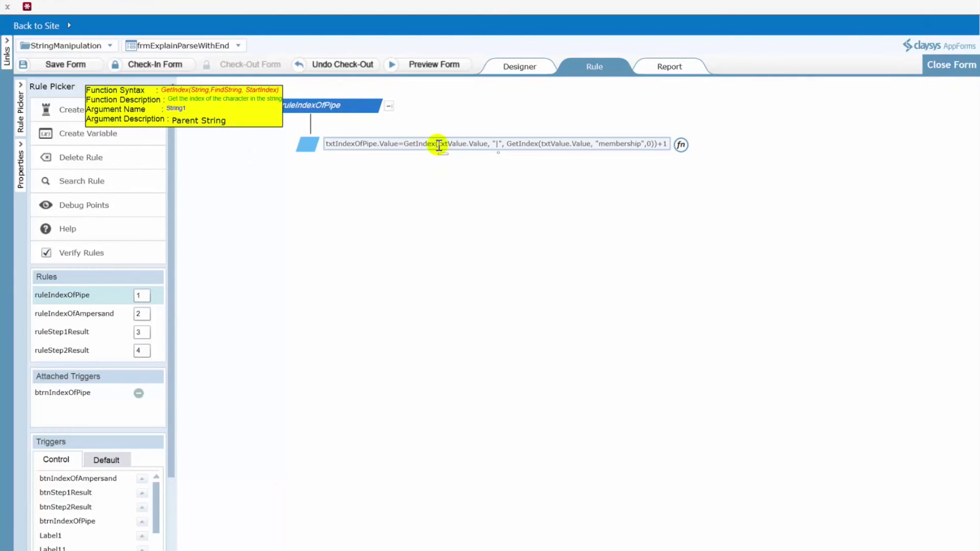
Inspect the txtValue text box in the designer and mark txtValue.Value as the outer GetIndex argument in ruleIndexOfPipe.
left_click(514, 77)
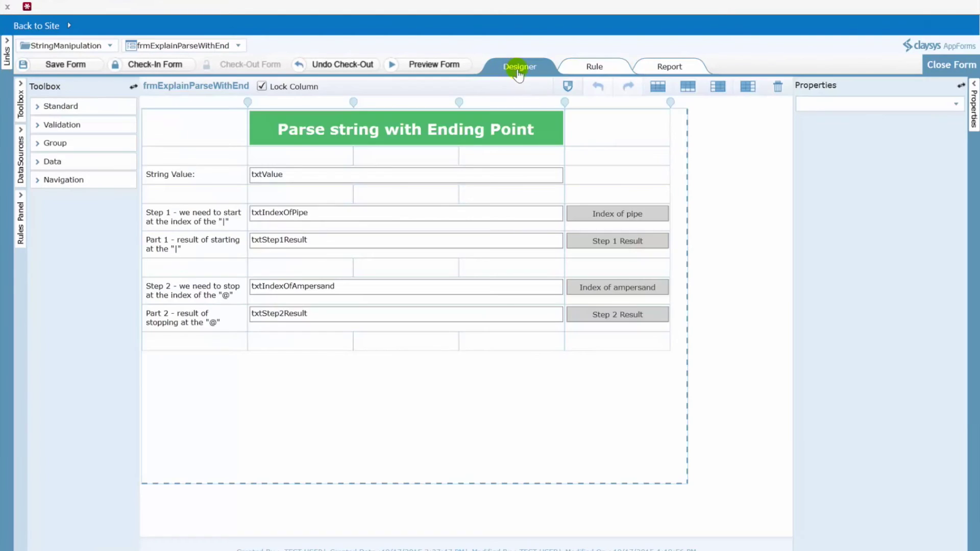
left_click(321, 177)
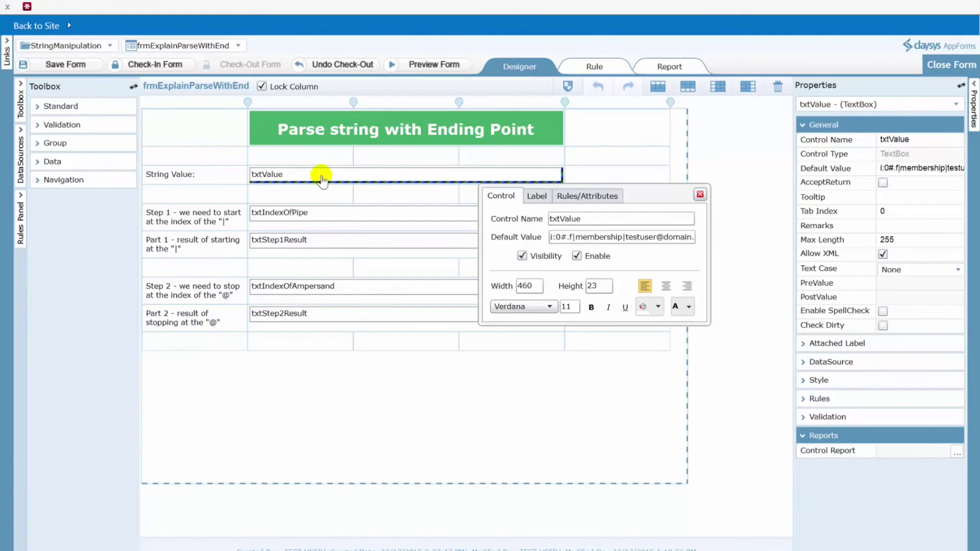
left_click(592, 70)
left_click(438, 145)
left_click_drag(444, 143, 487, 145)
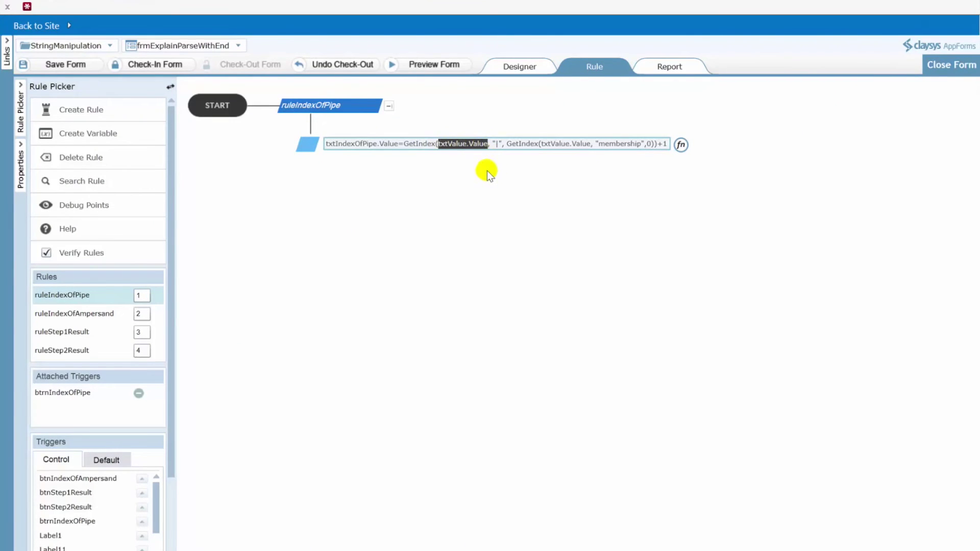
Mark the "|" search argument and retype the outer GetIndex function's opening parenthesis to show its syntax hint.
left_click(498, 143)
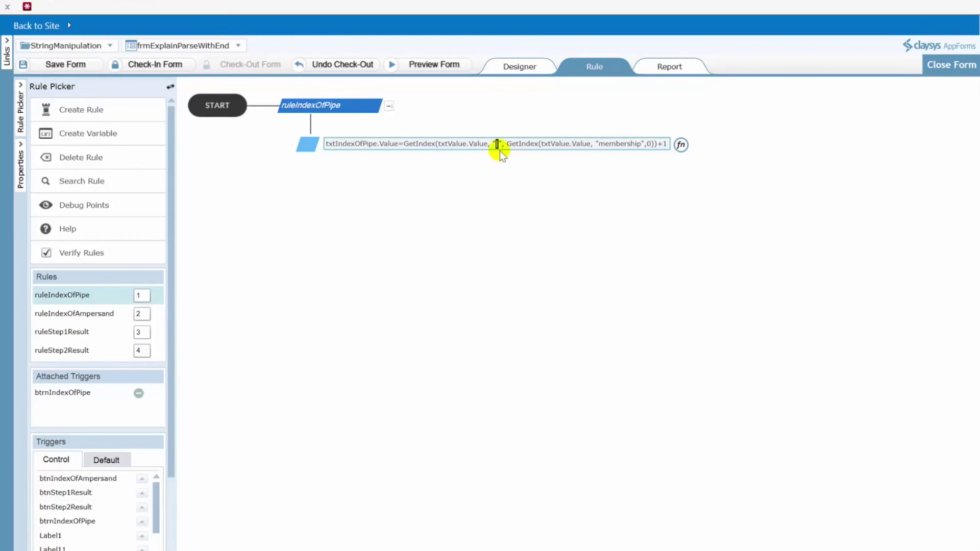
left_click(438, 144)
key("BackSpace")
type("(")
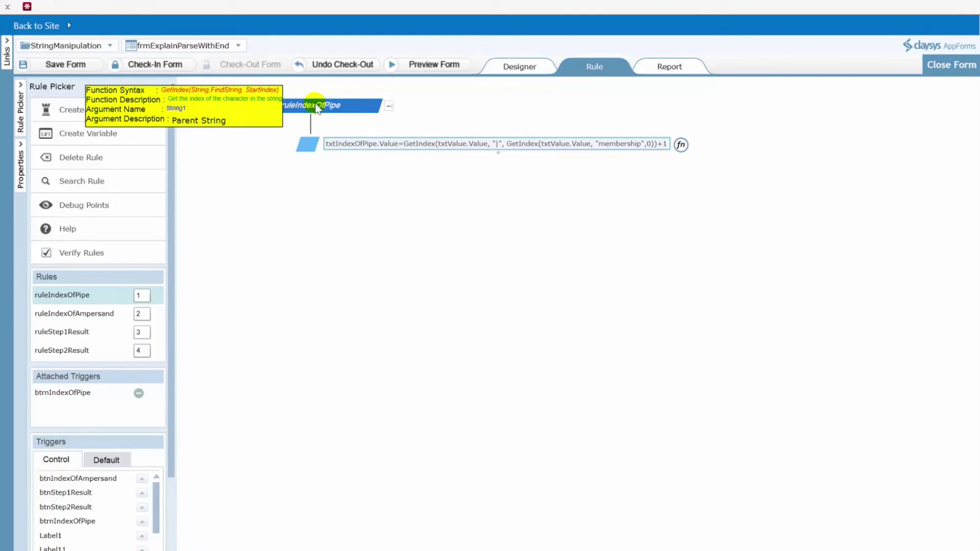
Mark the nested GetIndex expression along with its "membership" search text and its start index 0.
left_click_drag(506, 146, 538, 148)
left_click_drag(600, 145, 639, 152)
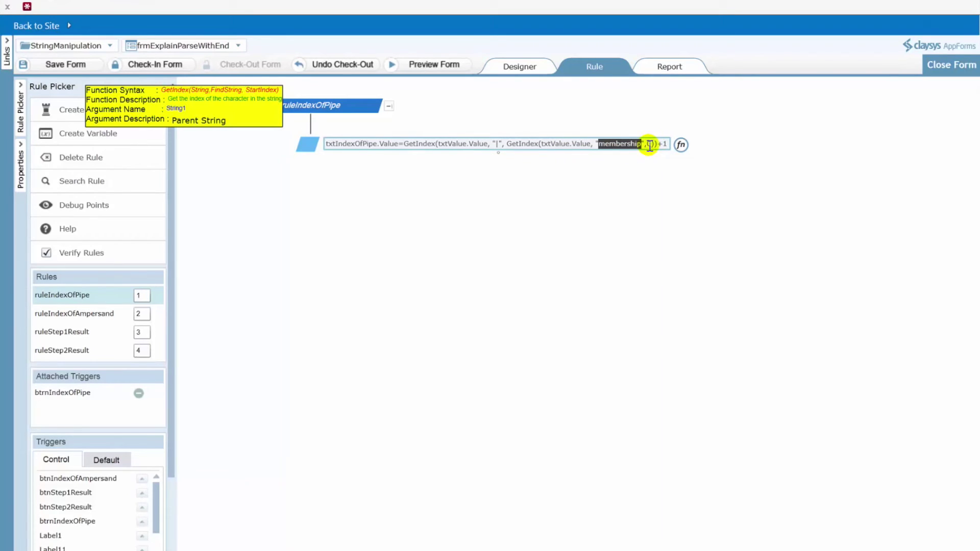
left_click(608, 220)
left_click(507, 146)
left_click_drag(507, 146, 647, 147)
double_click(649, 145)
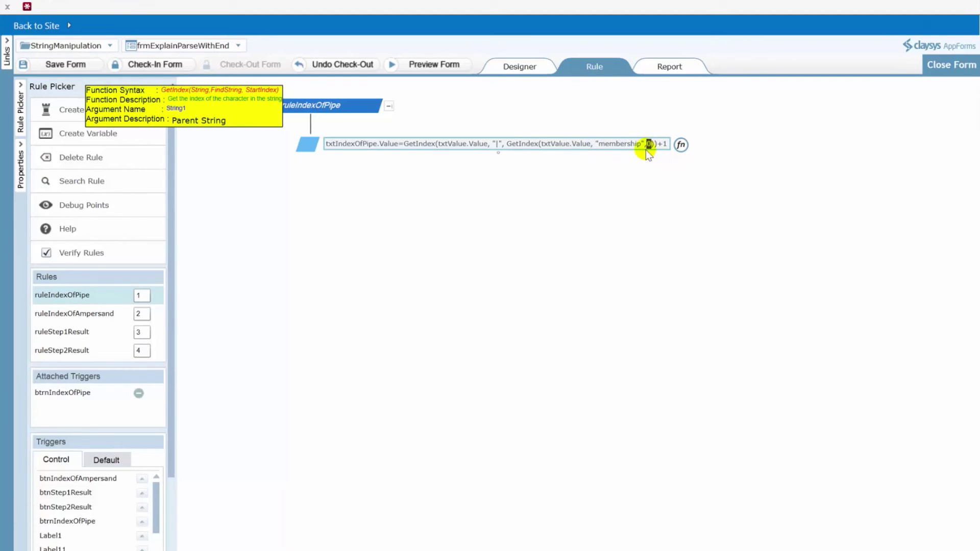
Check the txtValue field in the designer, and return to ruleIndexOfPipe to show the GetIndex syntax hint again.
left_click(519, 66)
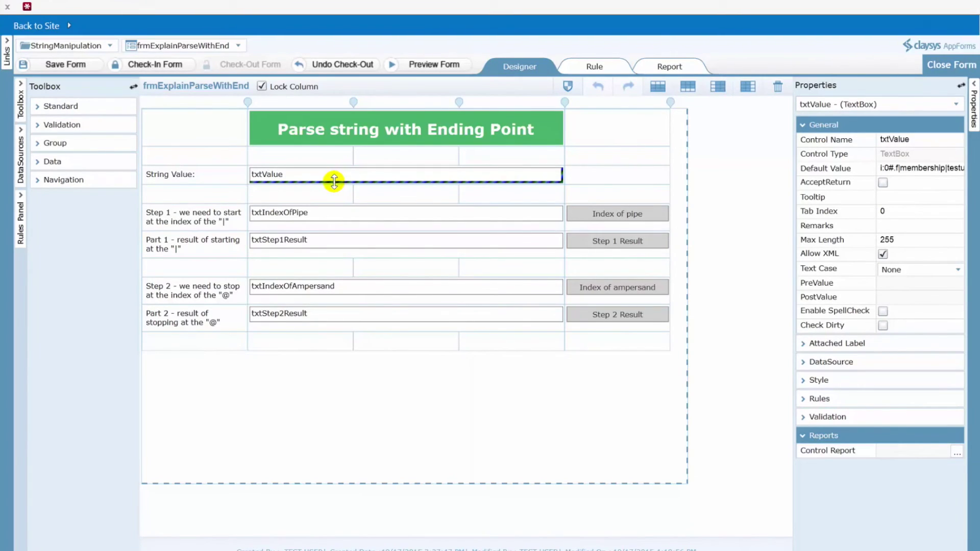
left_click(595, 66)
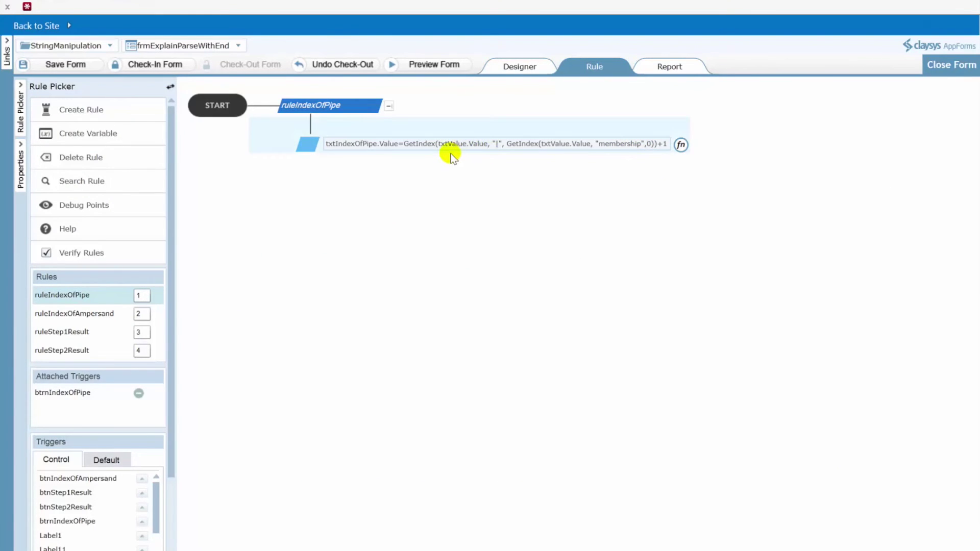
left_click(437, 145)
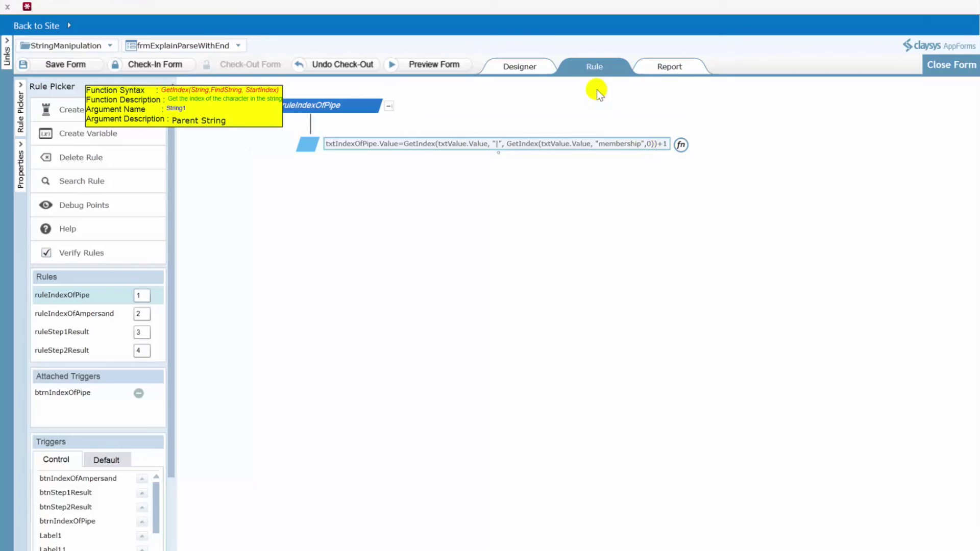
Preview the form again, point out the "|" characters around "membership" in the String Value, and run Index of pipe.
left_click(521, 72)
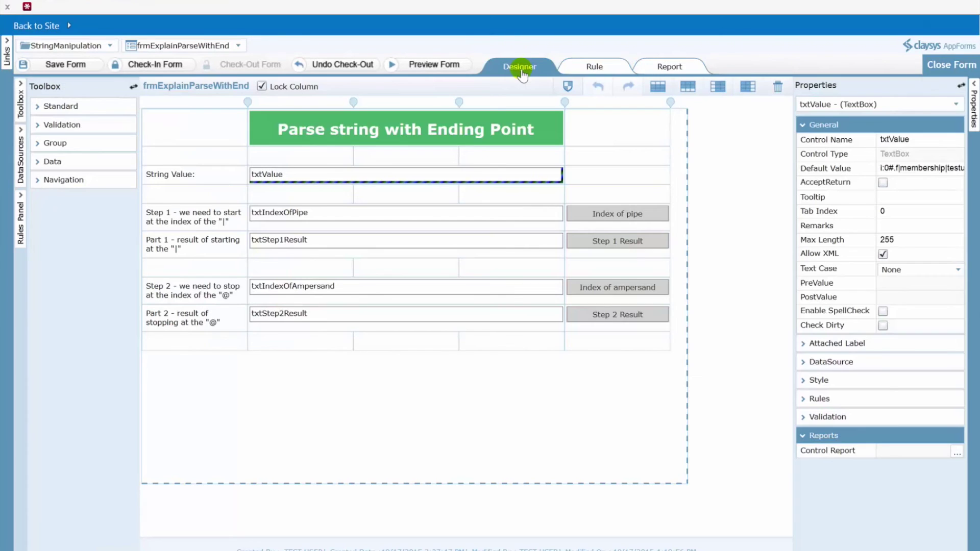
left_click(440, 62)
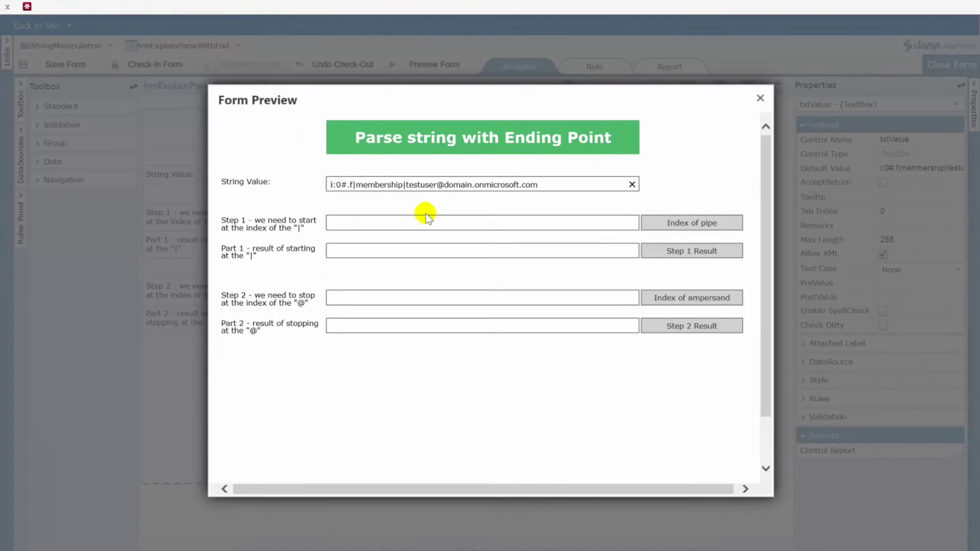
left_click(366, 222)
left_click(330, 185)
mouse_move(357, 185)
left_mouse_down()
mouse_move(401, 183)
mouse_move(361, 185)
left_mouse_up()
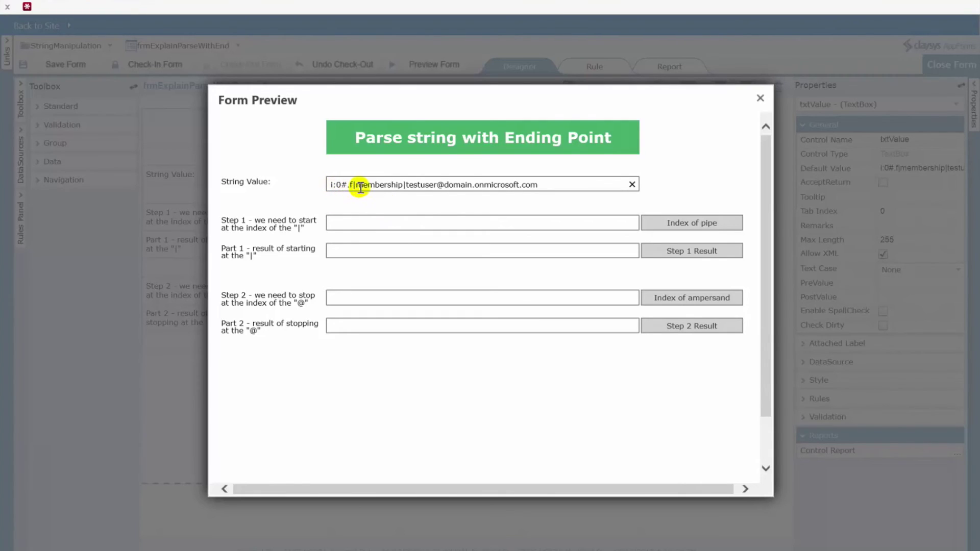
left_click(404, 185)
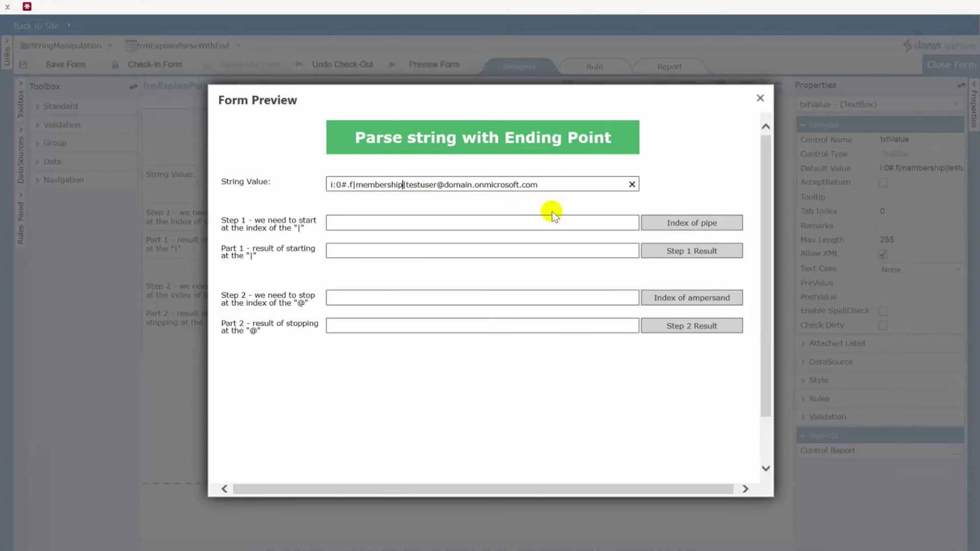
left_click(698, 225)
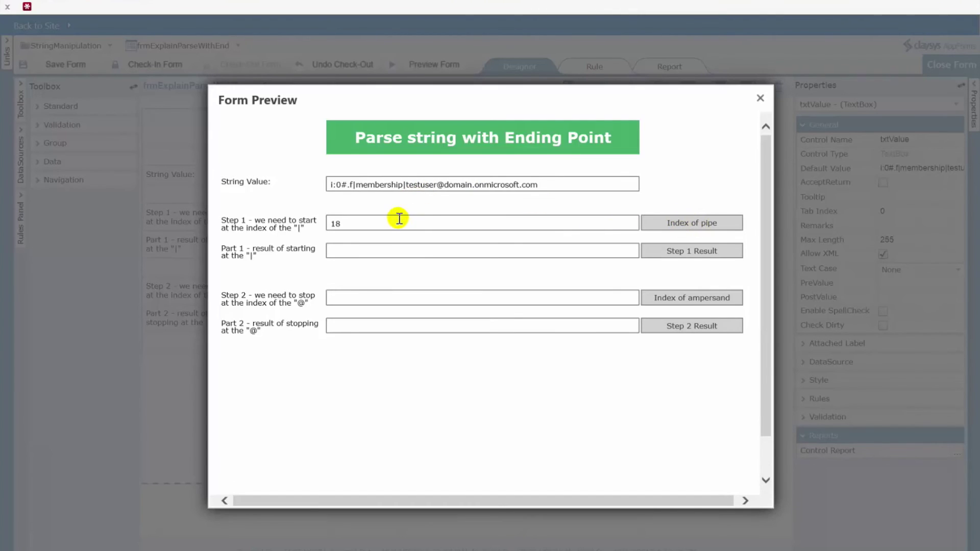
Count through the String Value characters in the preview from the start up to the "|" after "membership", and close the preview.
left_click(331, 185)
key("Right")
key("Right")
key("Right")
key("Right")
key("Right")
key("Right")
key("Right")
key("Right")
key("Right")
key("Right")
key("Right")
key("Right")
key("Right")
key("Right")
key("Right")
key("Right")
key("Right")
key("Right")
left_click(760, 98)
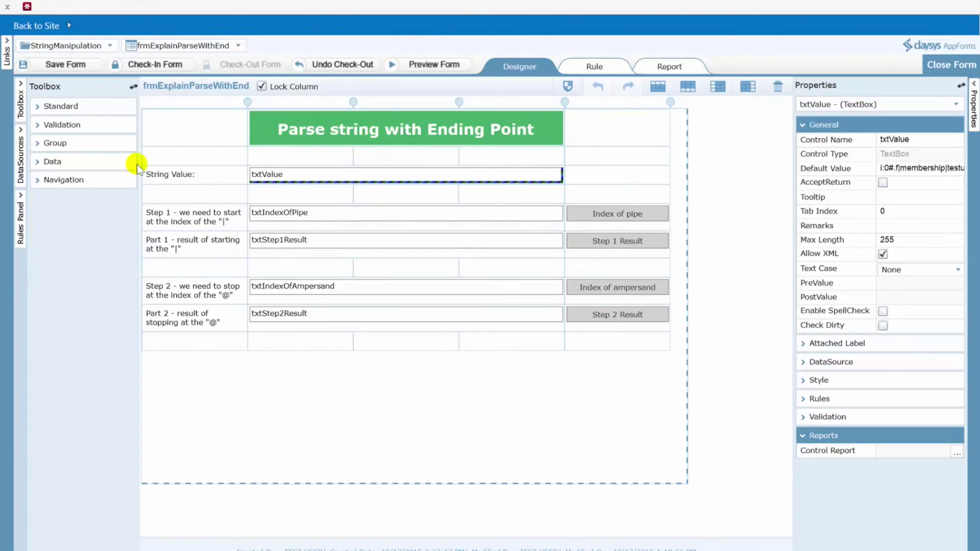
Open ruleIndexOfAmpersand and retype the outer GetIndex function's opening parenthesis to show its syntax hint.
left_click(594, 68)
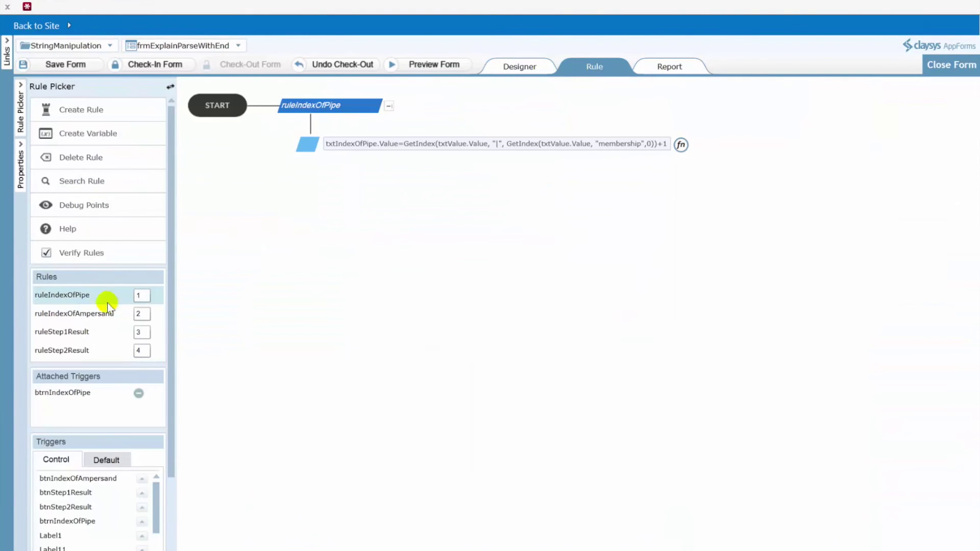
left_click(88, 314)
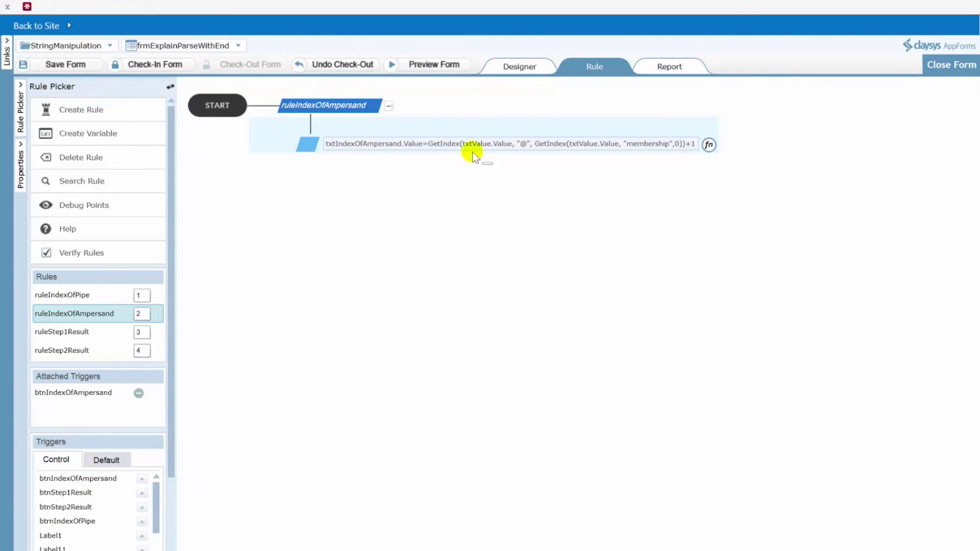
left_click(442, 146)
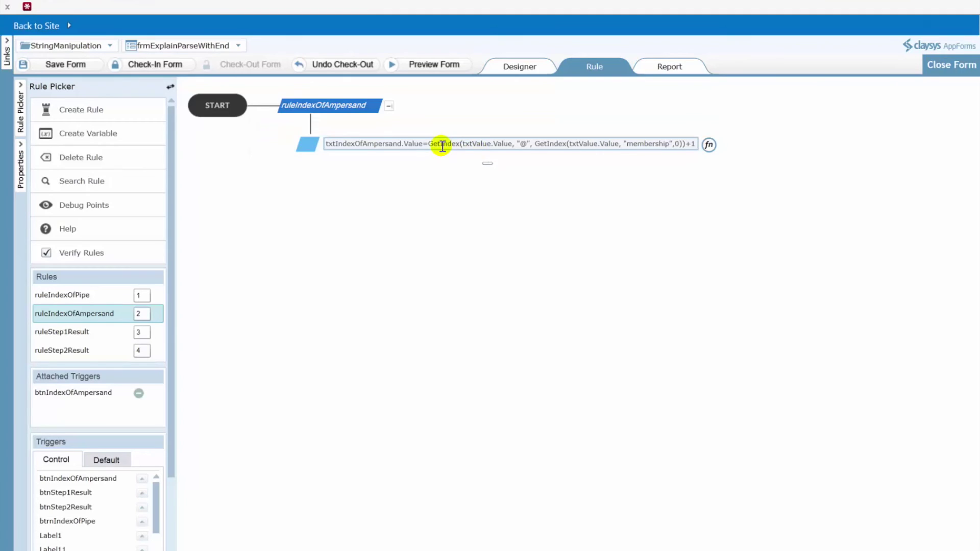
left_click(462, 144)
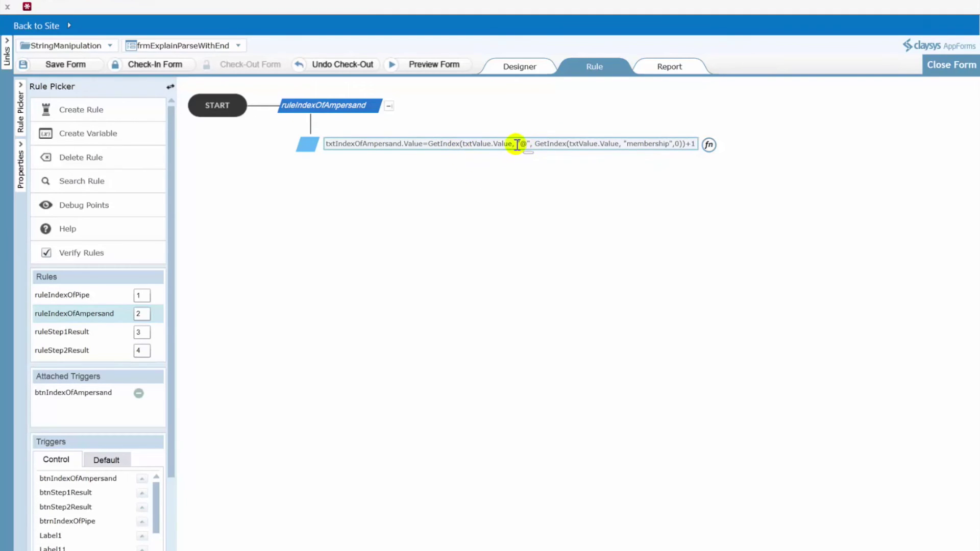
key("BackSpace")
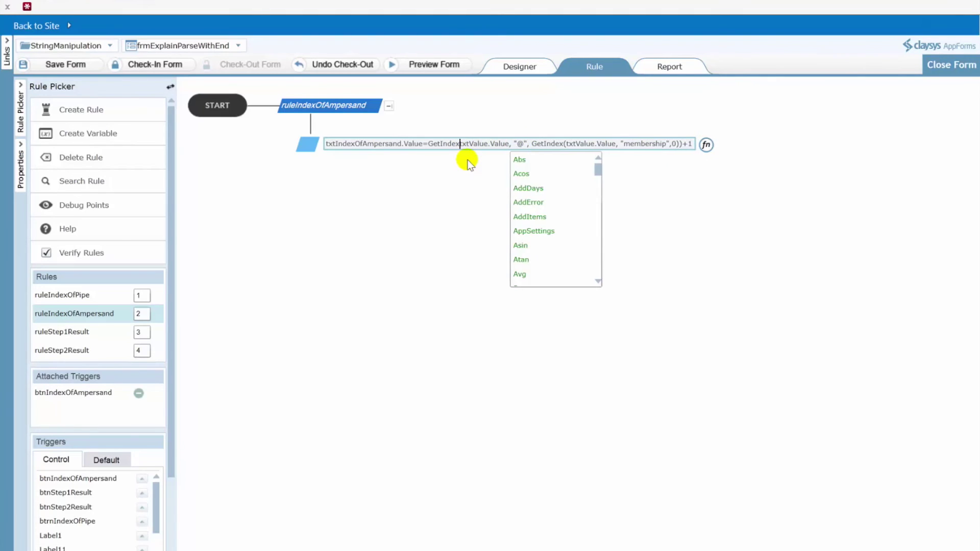
type("(")
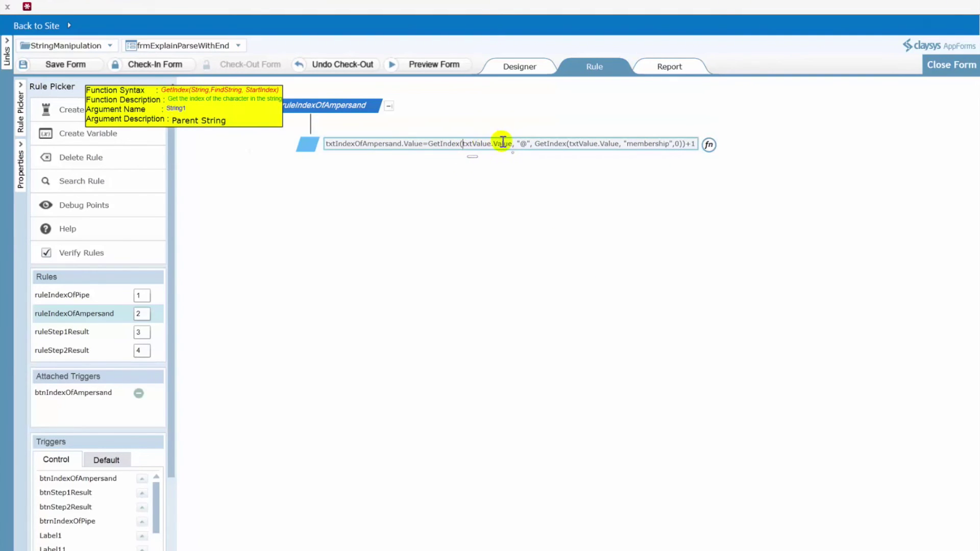
Mark the "@" search argument and the nested GetIndex expression with "membership" in ruleIndexOfAmpersand.
double_click(522, 145)
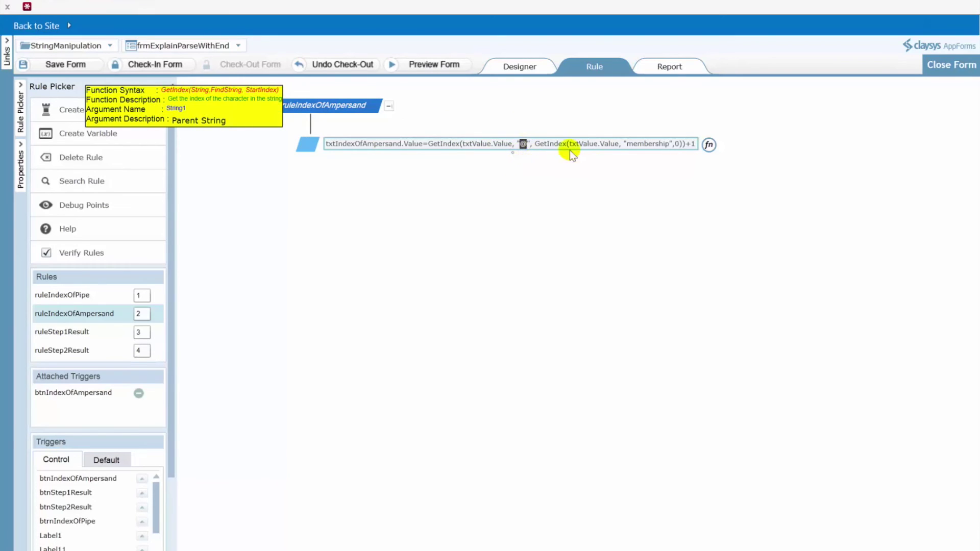
left_click(534, 146)
left_click_drag(558, 146, 668, 145)
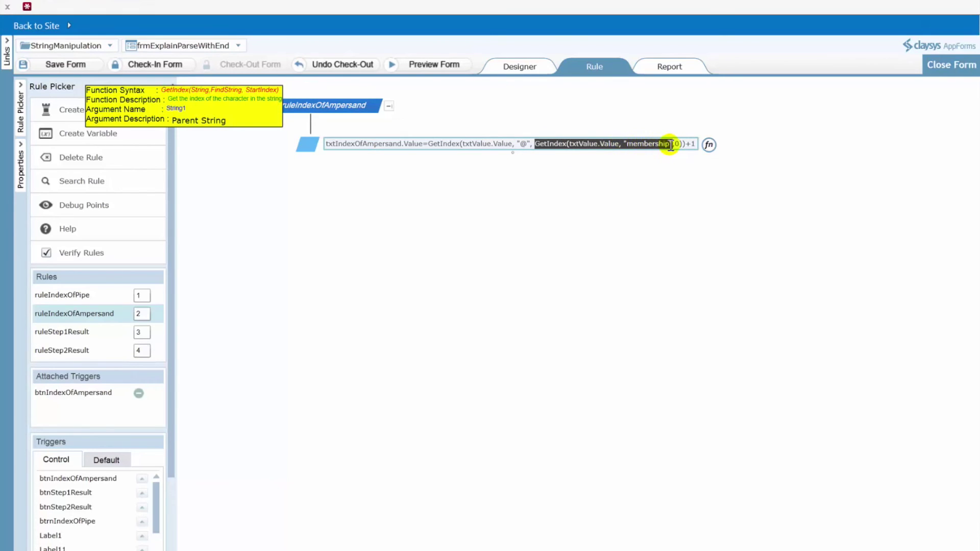
Check the String Value in a form preview, and mark the "membership" search text in ruleIndexOfPipe.
left_click(521, 66)
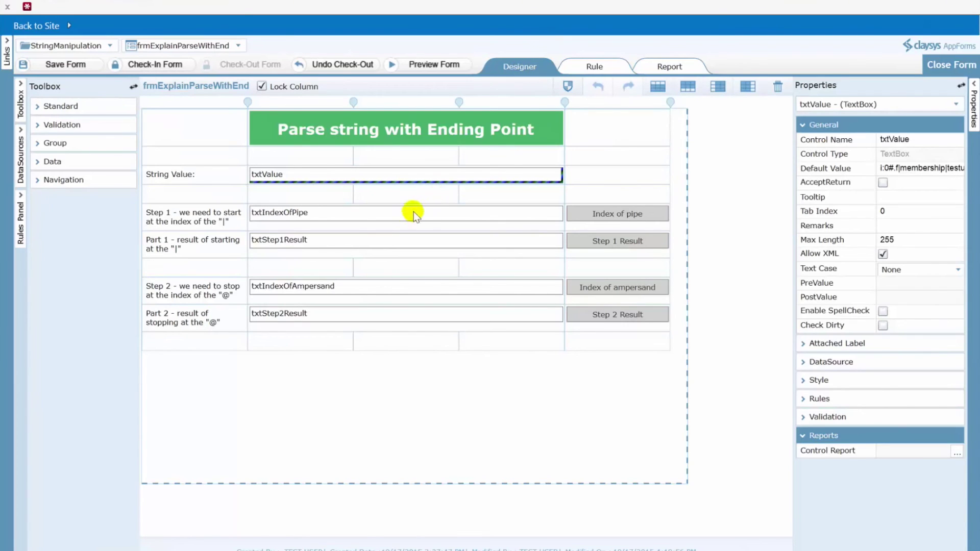
left_click(437, 65)
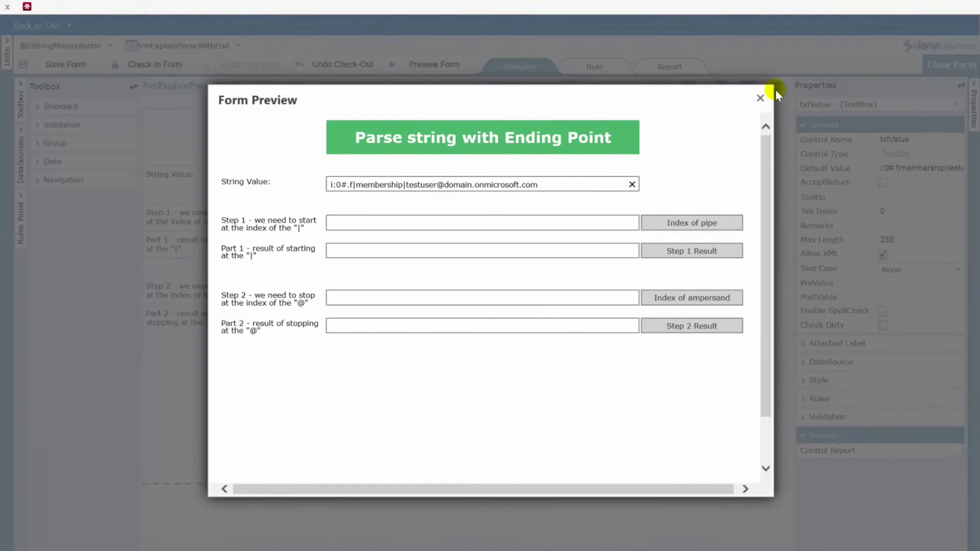
left_click(761, 98)
left_click(602, 65)
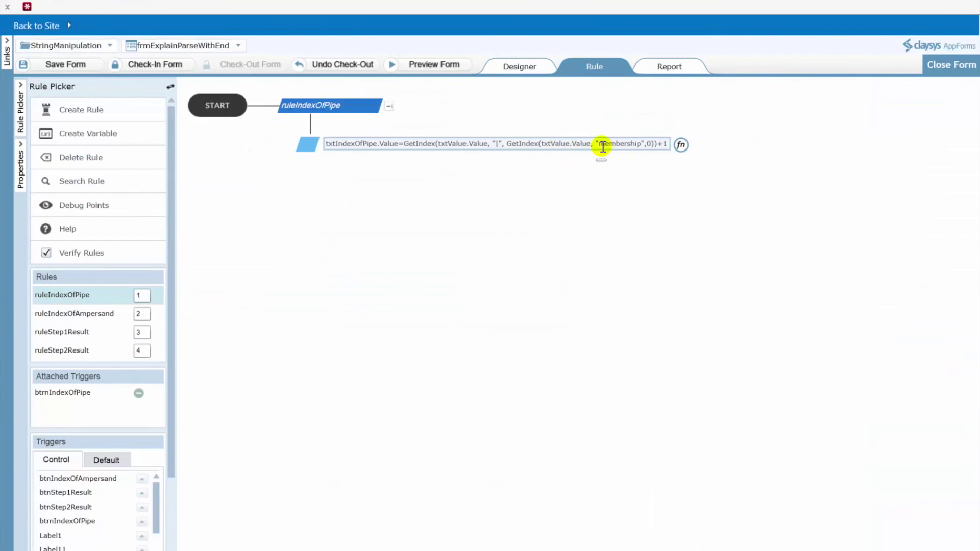
left_click_drag(601, 146, 647, 148)
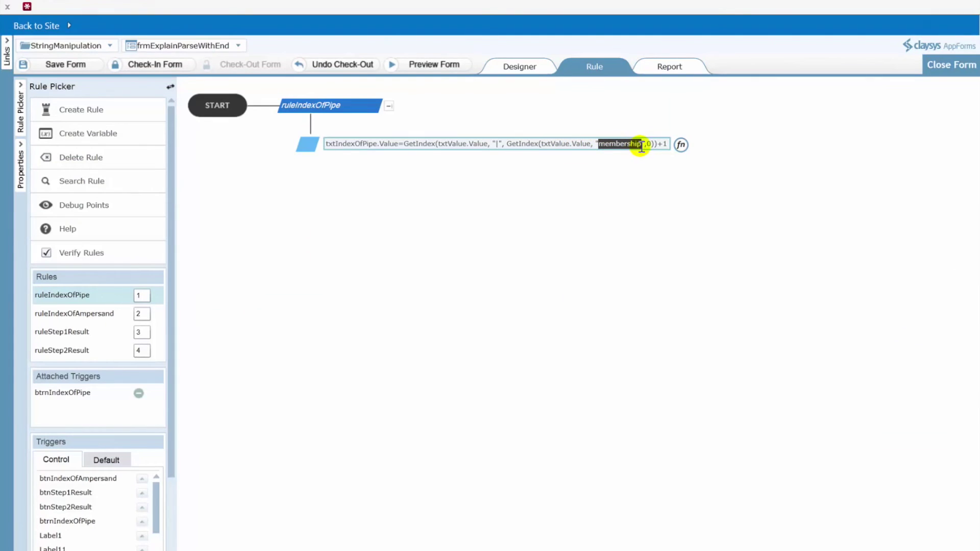
left_click(647, 148)
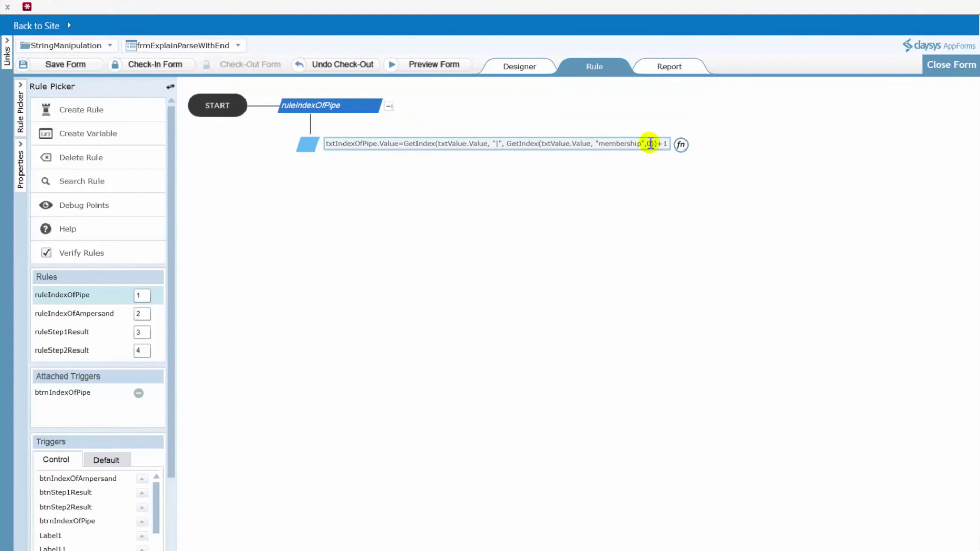
Preview the form and run Index of pipe, Step 1 Result and Index of ampersand.
left_click(520, 67)
left_click(442, 66)
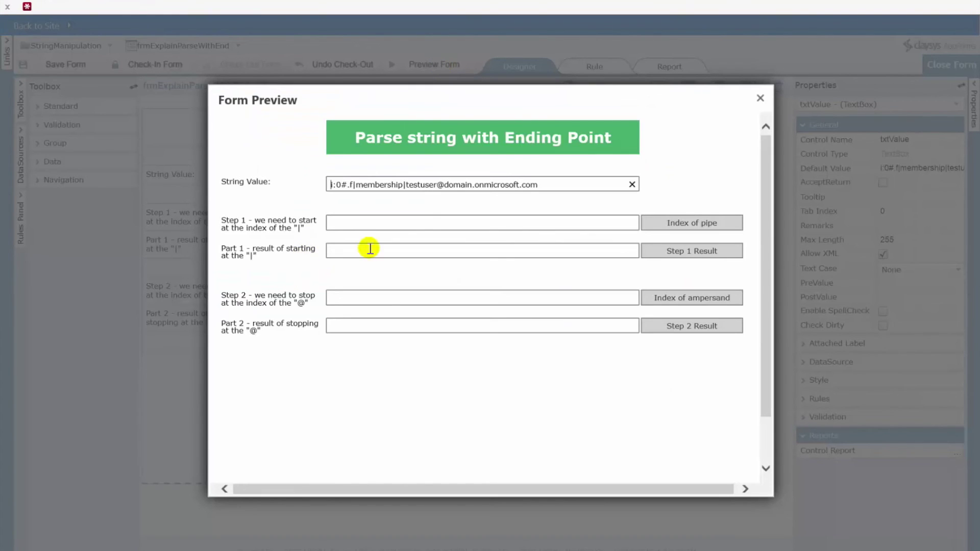
left_click(708, 226)
left_click(686, 252)
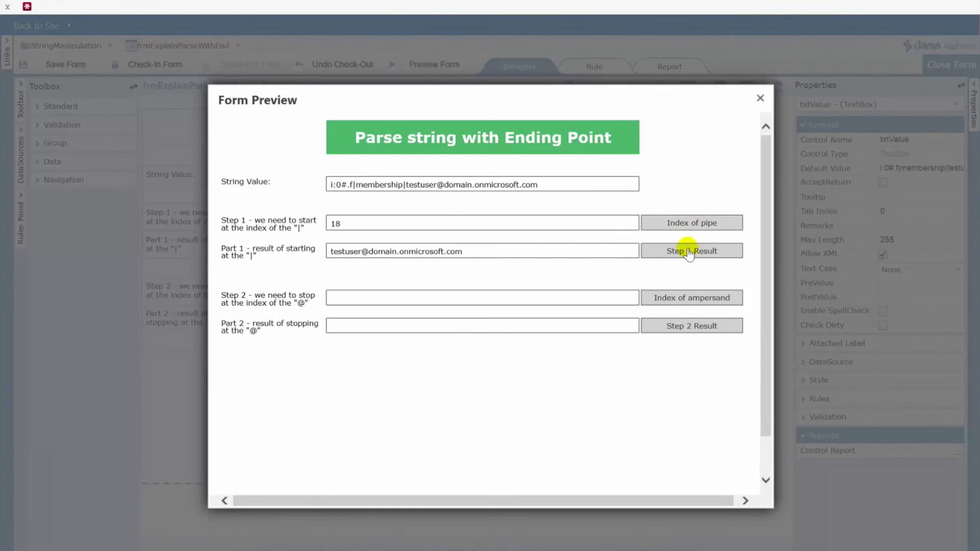
left_click(691, 297)
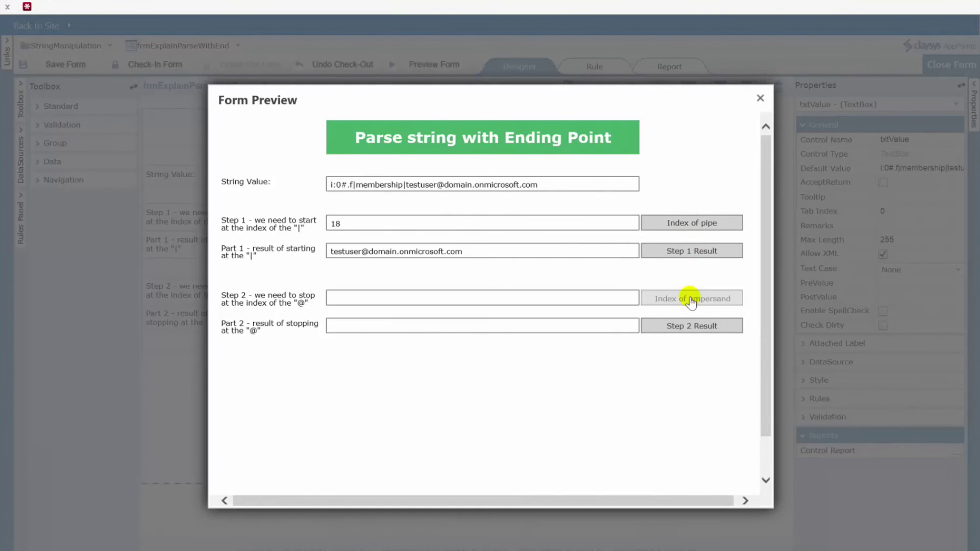
Mark the Step 1 and Step 2 index values in the preview for comparison, and close the preview.
left_click_drag(372, 298, 313, 298)
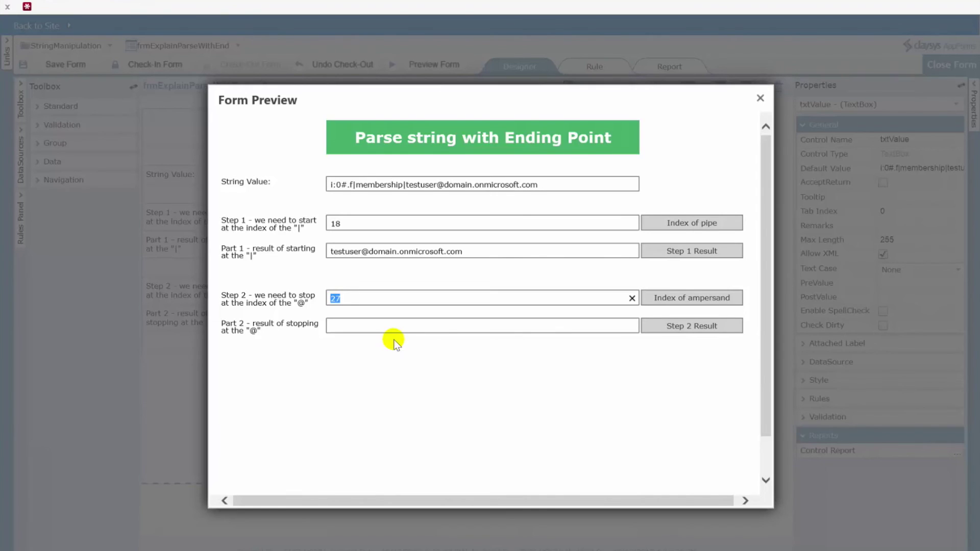
left_click_drag(354, 223, 317, 224)
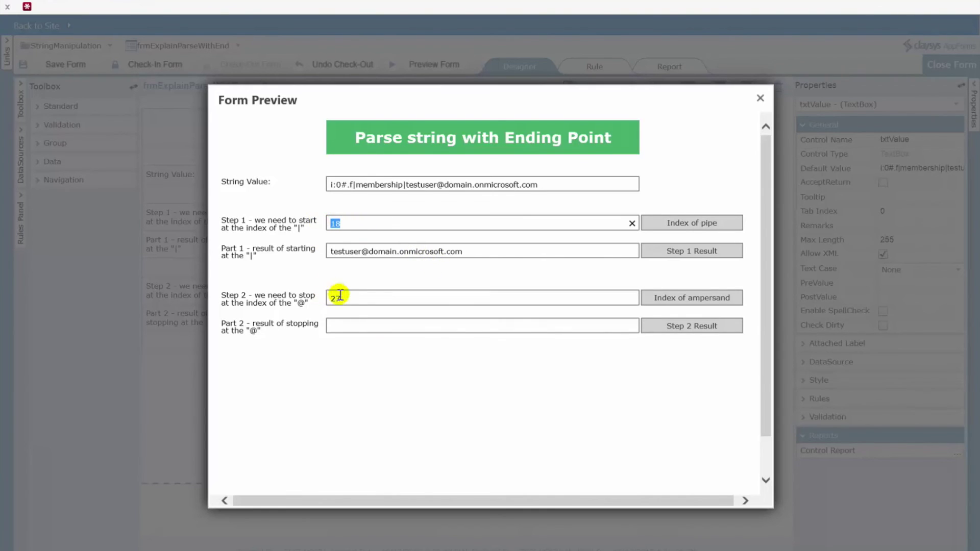
left_click_drag(341, 296, 328, 297)
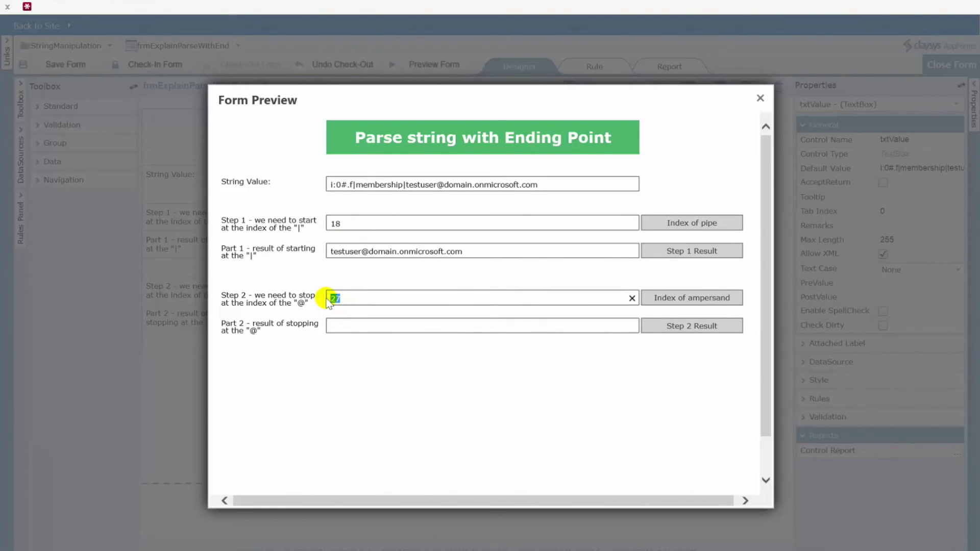
left_click(757, 95)
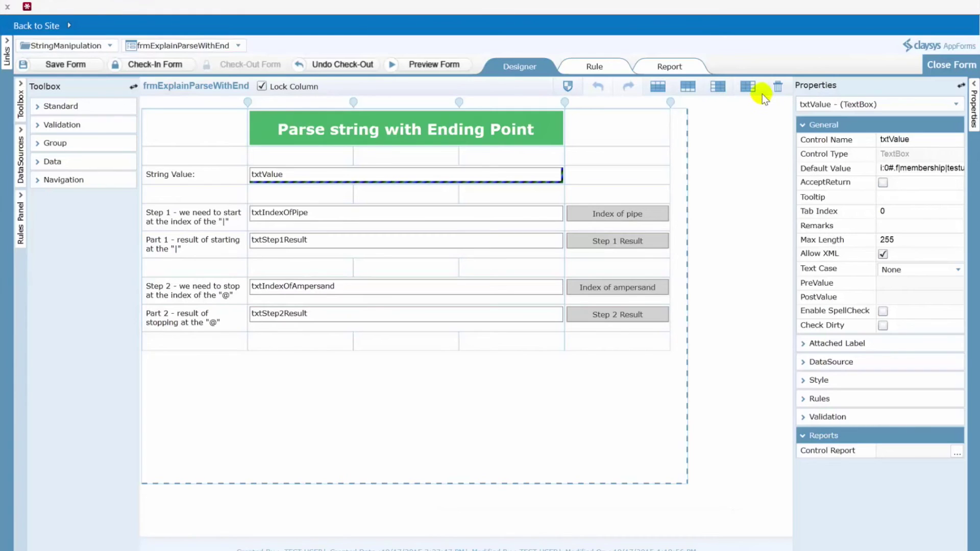
Open ruleStep2Result, mark the SubString function in its expression and show the function's syntax hint.
left_click(595, 64)
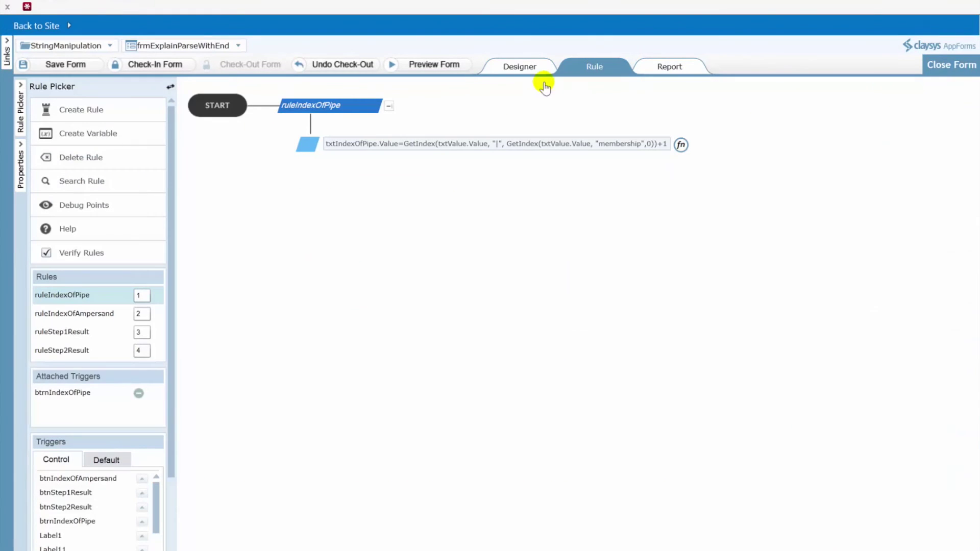
left_click(72, 351)
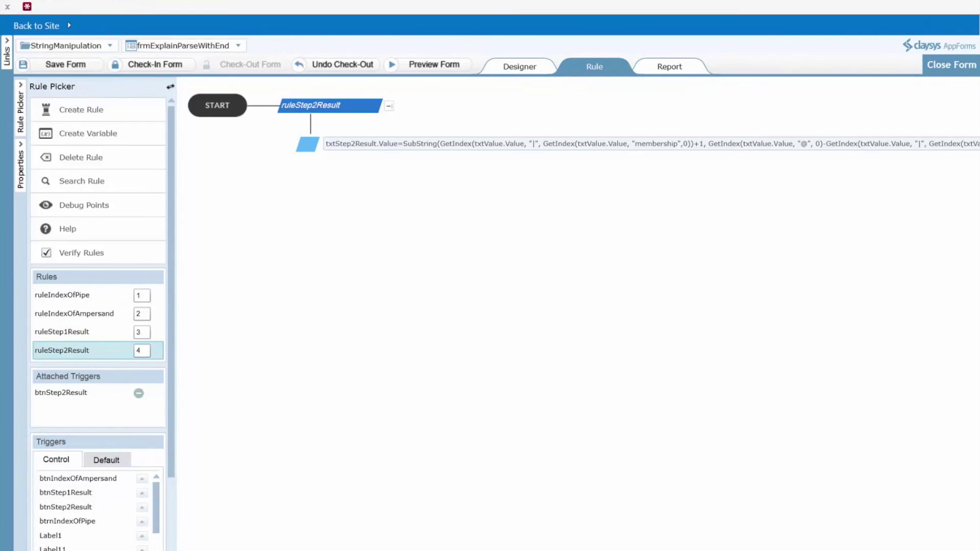
left_click_drag(391, 550, 447, 550)
left_click_drag(329, 144, 364, 147)
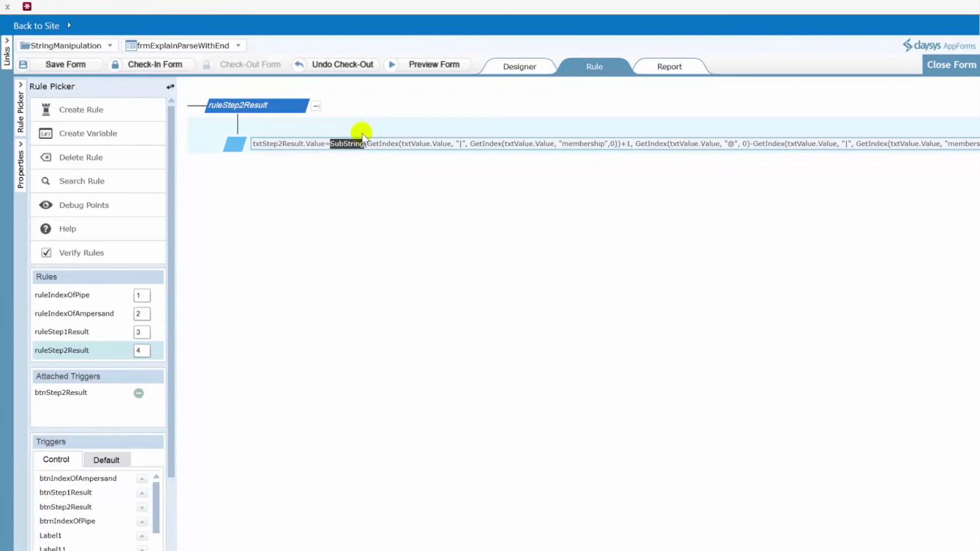
left_click(368, 144)
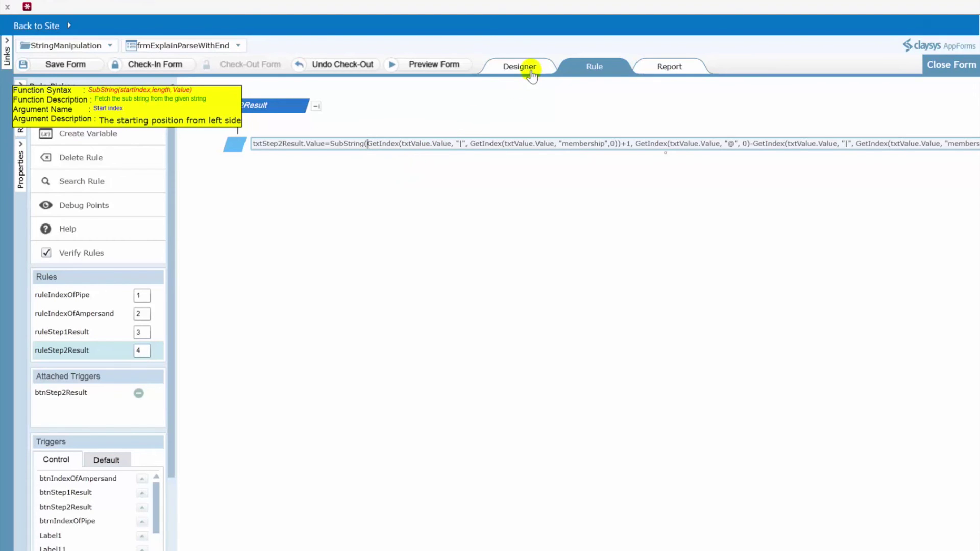
Go back to ruleIndexOfPipe and mark its GetIndex expression for comparison with the SubString start index.
left_click(77, 295)
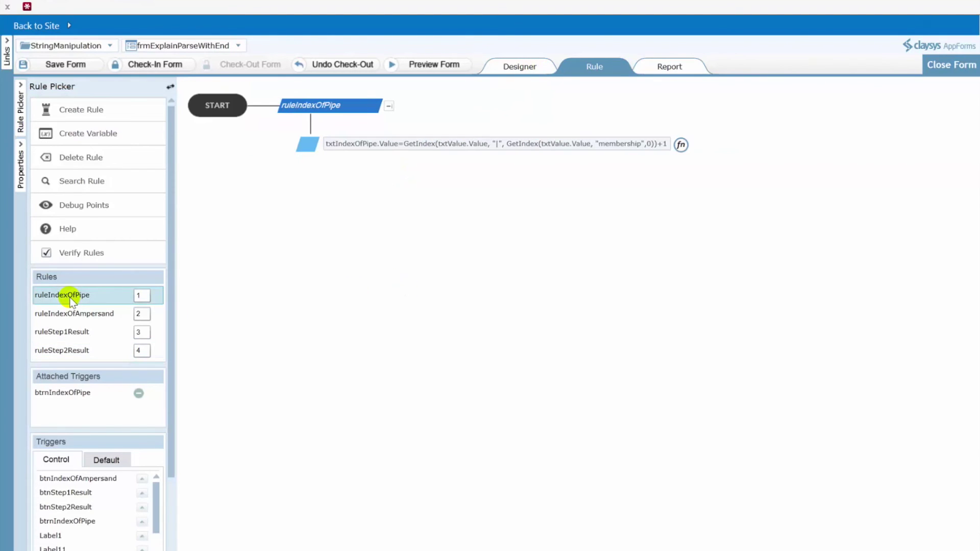
left_click_drag(407, 145, 565, 145)
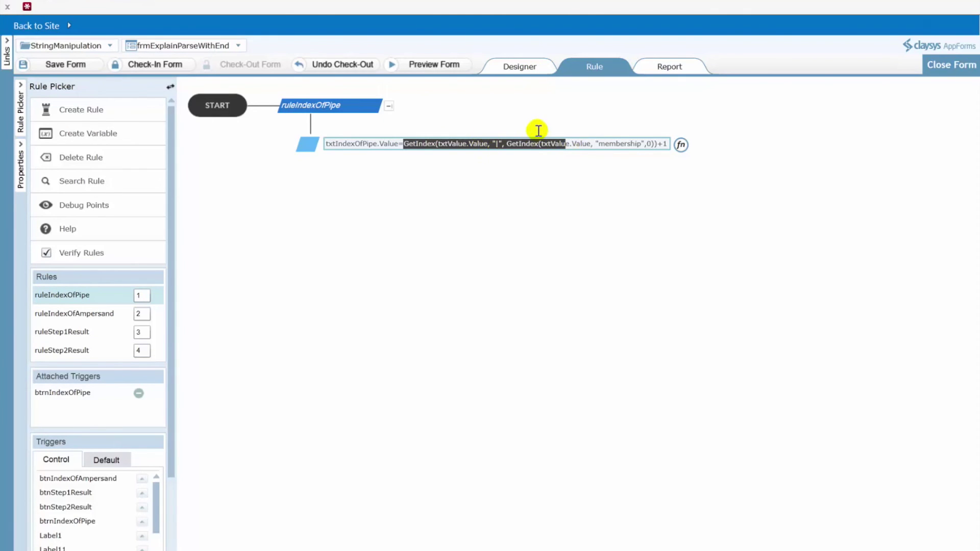
left_click(531, 67)
left_click(587, 66)
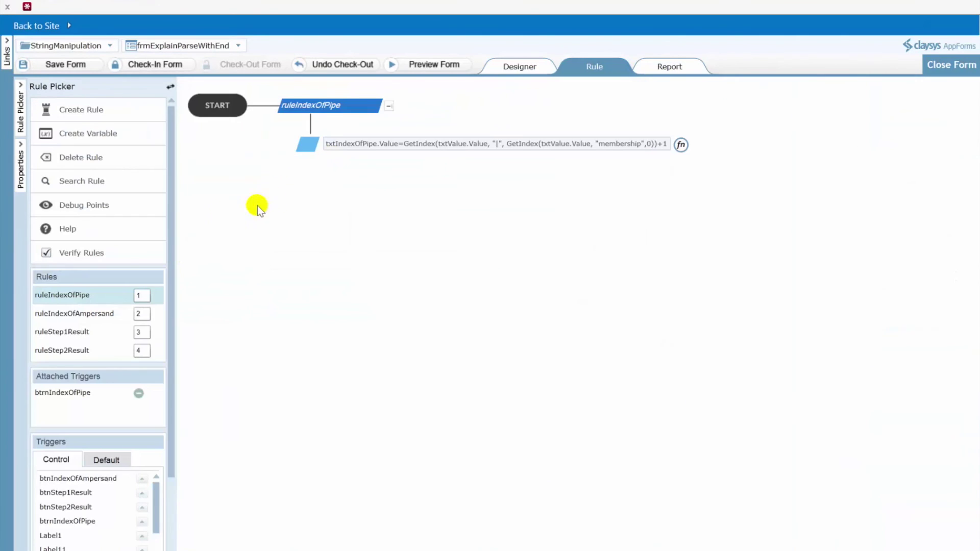
Mark the SubString start index argument in ruleStep2Result, from the first GetIndex through "+1".
left_click(76, 351)
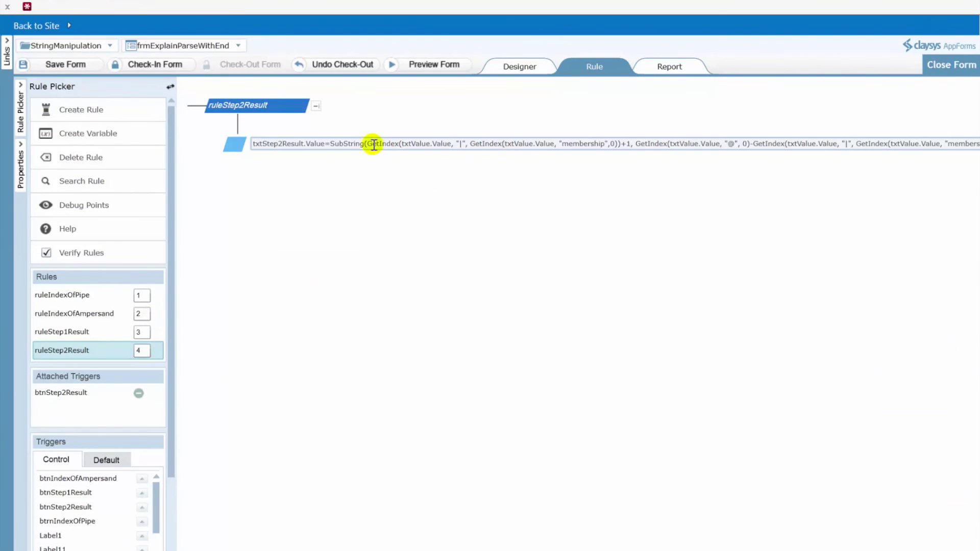
left_click_drag(367, 144, 462, 157)
key("shift+Right")
key("shift+Right")
key("shift+Right")
key("shift+Right")
key("shift+Right")
key("shift+Right")
key("shift+Right")
key("shift+Right")
key("shift+Right")
key("shift+Right")
key("shift+Right")
key("shift+Right")
key("shift+Right")
key("shift+Right")
key("shift+Right")
key("shift+Right")
key("shift+Right")
key("shift+Right")
key("shift+Right")
key("shift+Right")
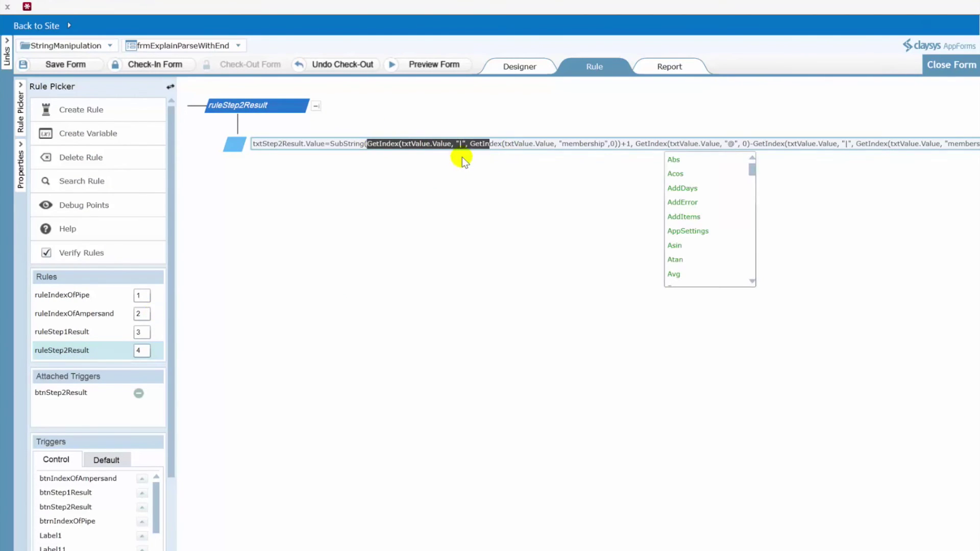
key("shift+Right")
key("shift+Right")
key("shift+Right")
key("shift+Right")
key("shift+Right")
key("shift+Right")
key("shift+Right")
key("shift+Right")
key("shift+Right")
key("shift+Right")
key("shift+Right")
key("shift+Right")
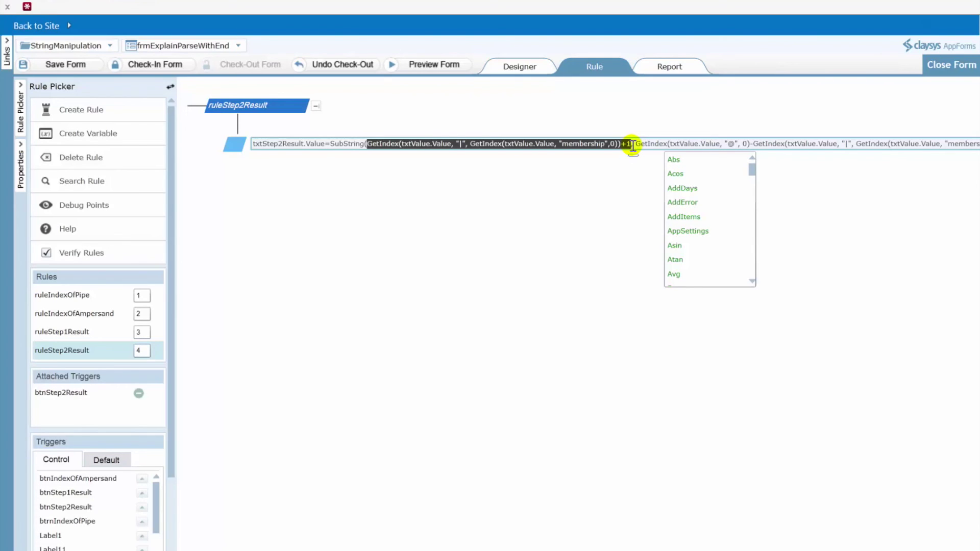
Show the SubString syntax hint again and mark the GetIndex expression searching for "@" in the length argument.
left_click(368, 144)
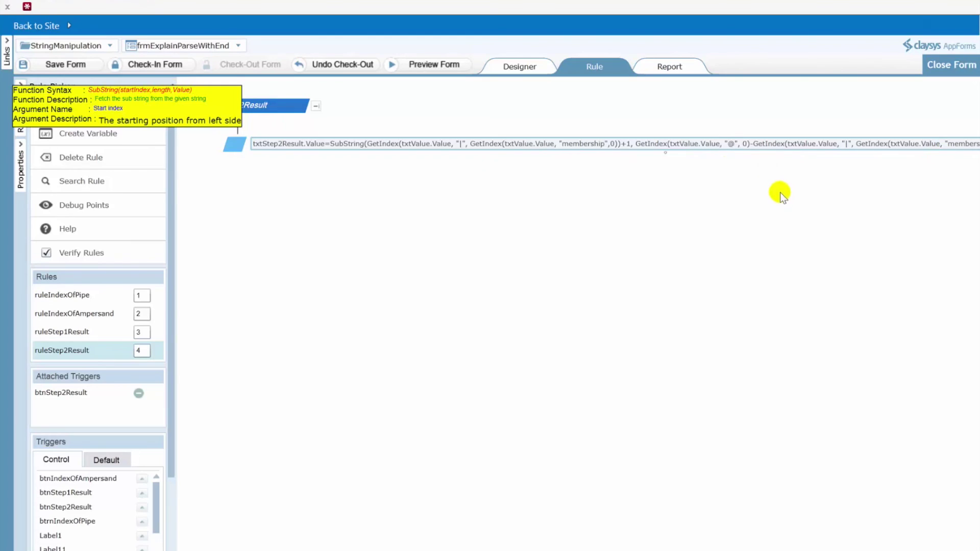
left_click_drag(637, 143, 741, 145)
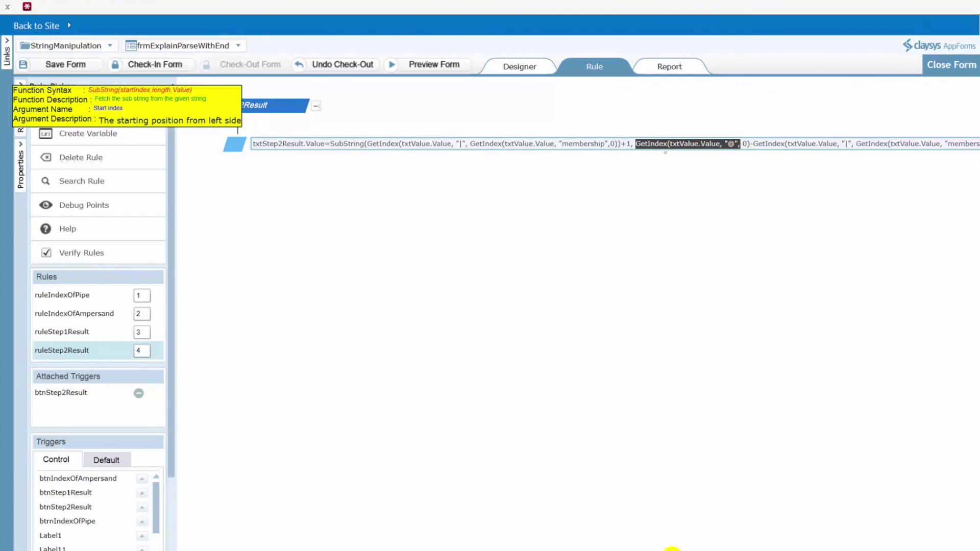
left_click_drag(672, 550, 720, 550)
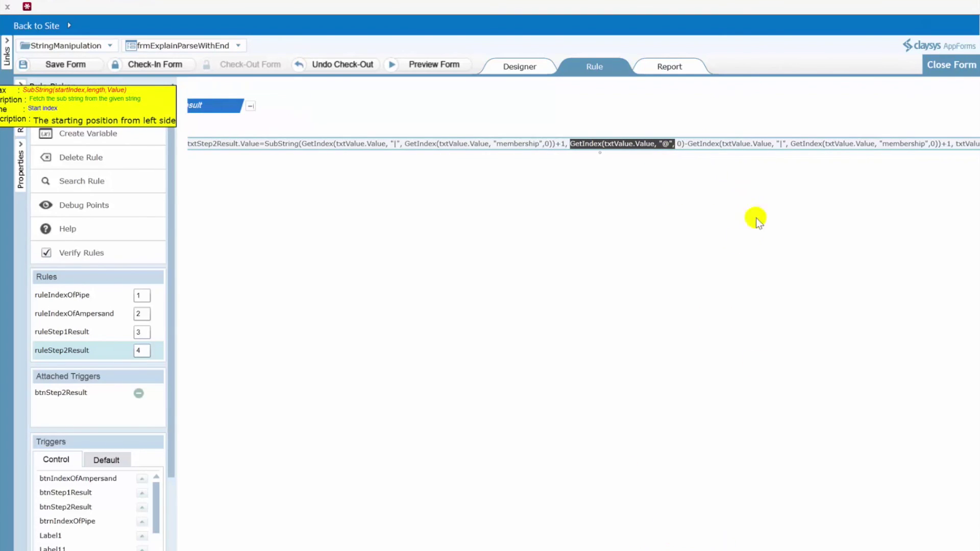
left_click(682, 145)
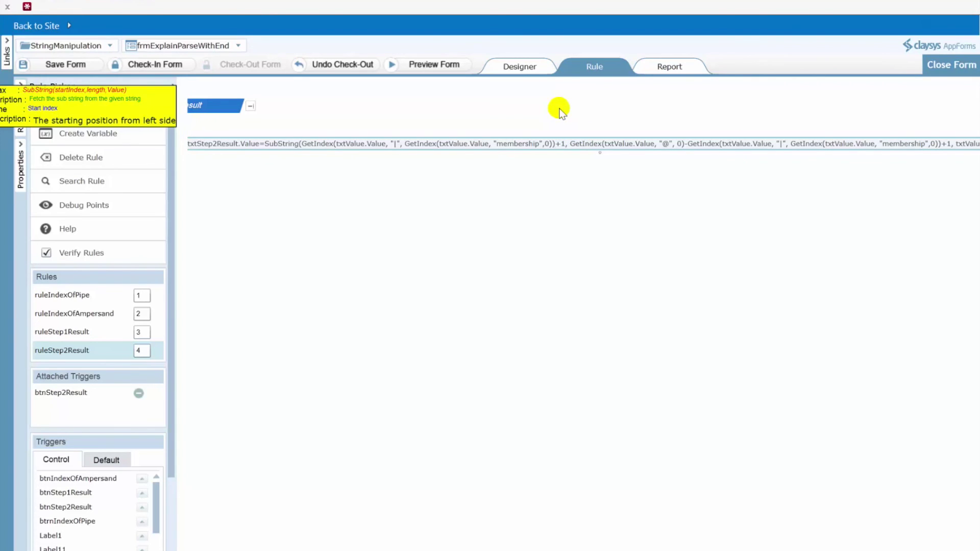
Mark GetIndex and its "@" search value in the SubString length argument, and the minus sign after that expression.
left_click_drag(570, 144, 599, 145)
left_click(683, 145)
left_click_drag(659, 145, 670, 147)
left_click(687, 144)
left_click_drag(715, 550, 740, 550)
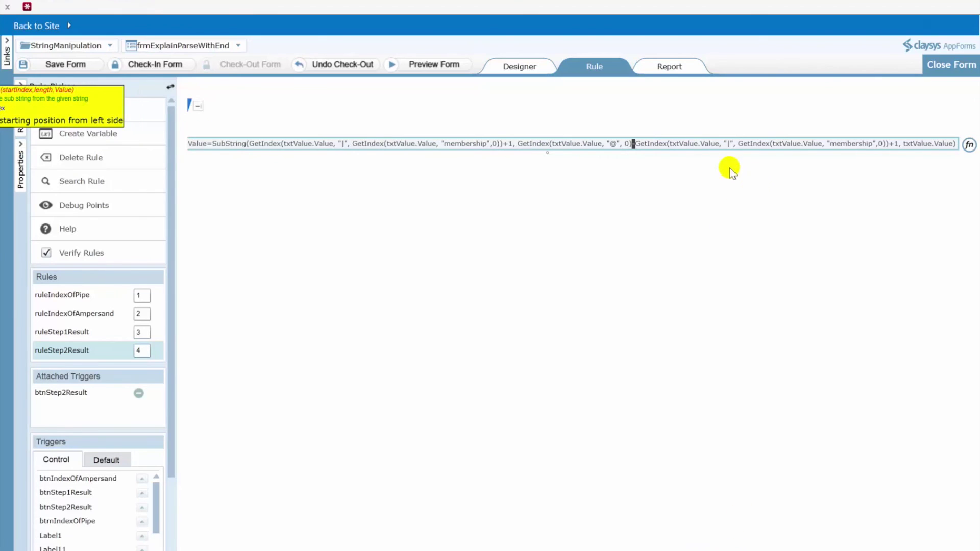
Mark the subtracted GetIndex expression through "+1" in the length argument, and the final txtValue.Value argument of SubString.
left_click(637, 148)
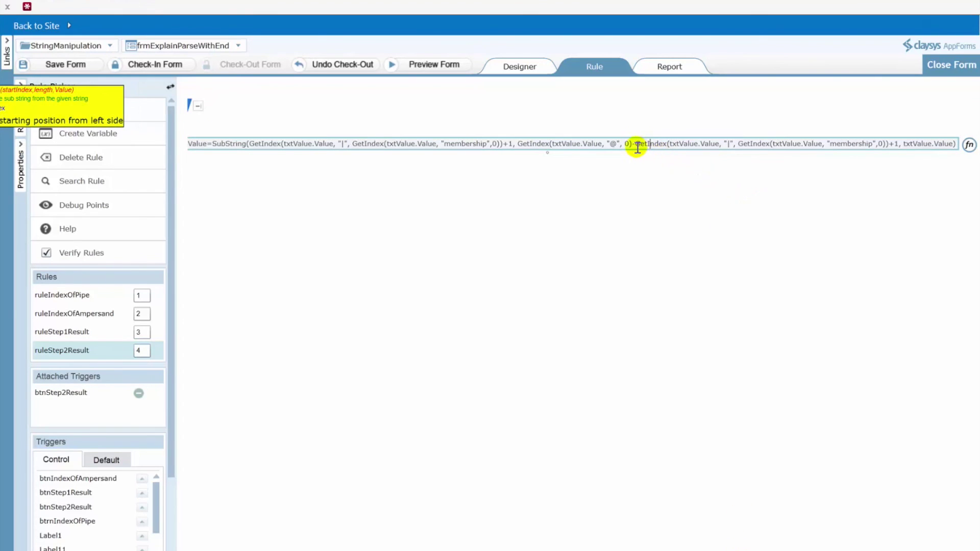
left_click(769, 147, "shift")
key("shift+Right")
key("shift+Right")
key("shift+Right")
key("shift+Right")
key("shift+Right")
key("shift+Right")
key("shift+Right")
key("shift+Right")
key("shift+Right")
key("shift+Right")
key("shift+Right")
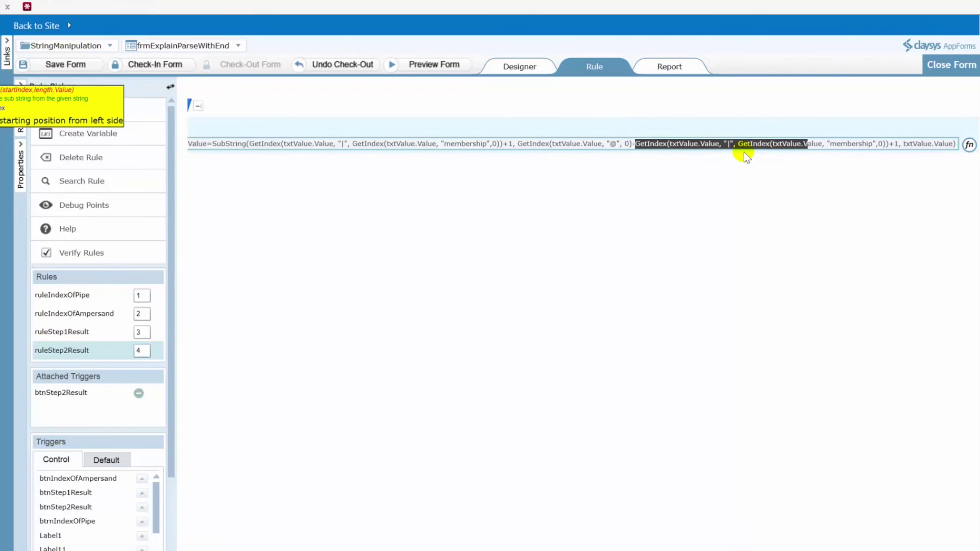
key("shift+Right")
key("shift+Right")
key("shift+Right")
key("shift+Right")
key("shift+Right")
key("shift+Right")
key("shift+Right")
key("shift+Right")
key("shift+Right")
key("shift+Right")
key("shift+Right")
key("shift+Right")
key("shift+Right")
key("shift+Right")
key("shift+Right")
key("shift+Right")
key("shift+Right")
key("shift+Right")
key("shift+Right")
key("shift+Right")
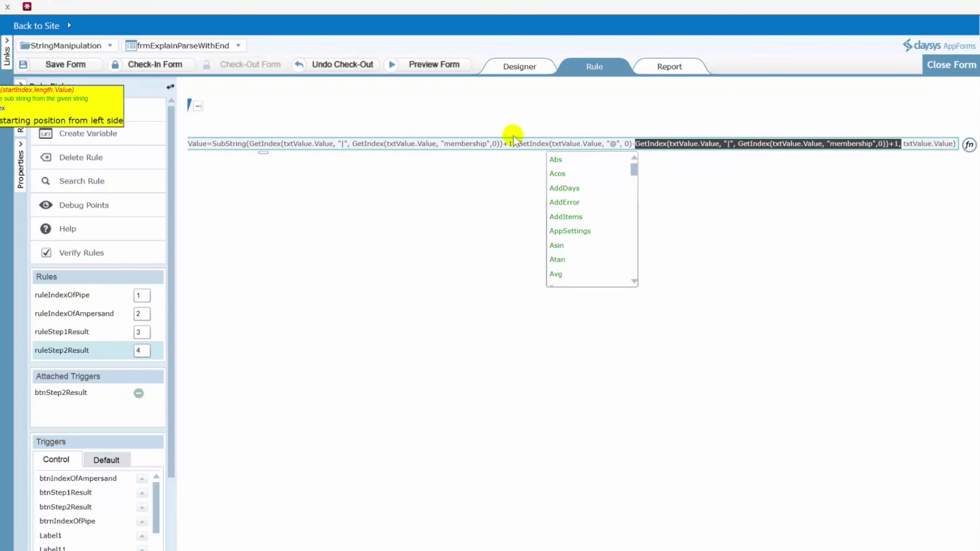
left_click(902, 145)
left_click_drag(903, 144, 957, 144)
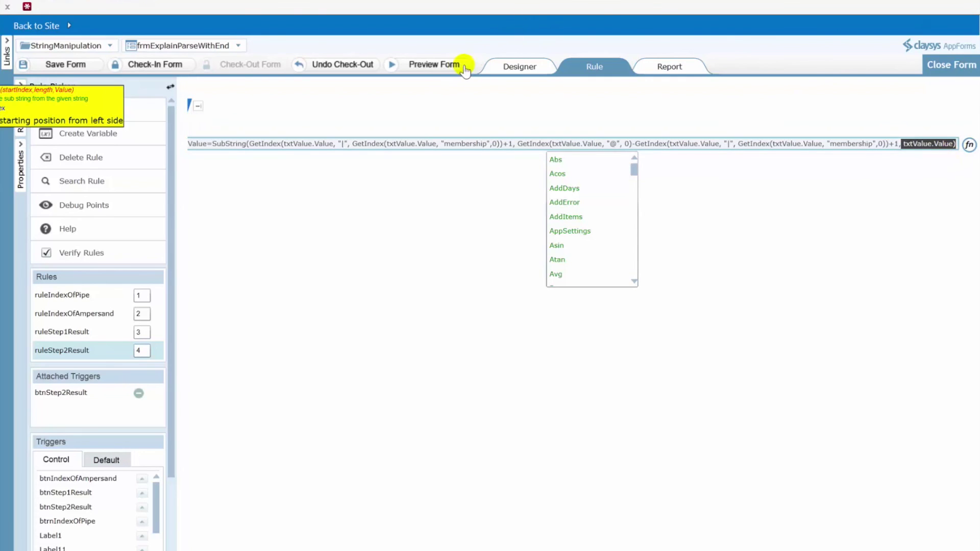
Preview the form and mark the whole String Value, its last "|" and its "@".
left_click(433, 65)
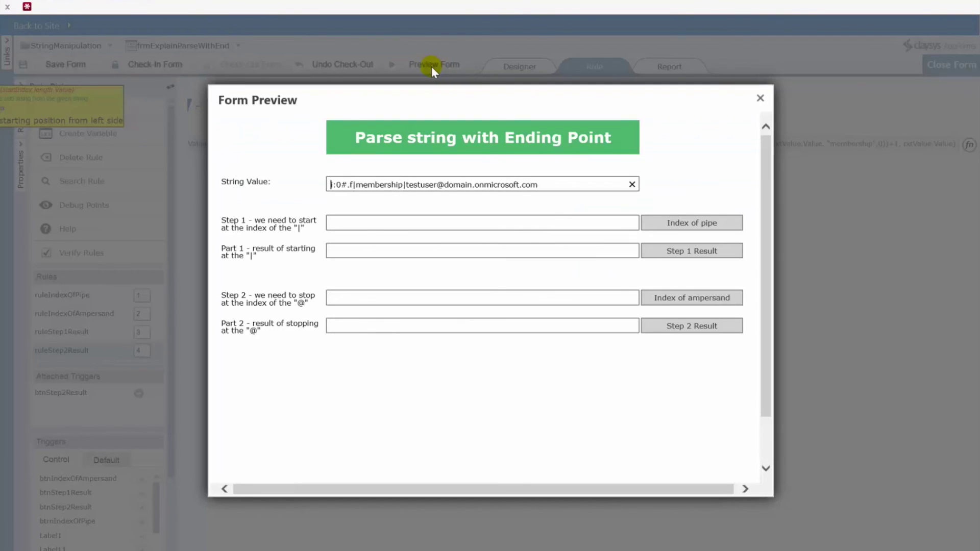
left_click_drag(547, 185, 331, 176)
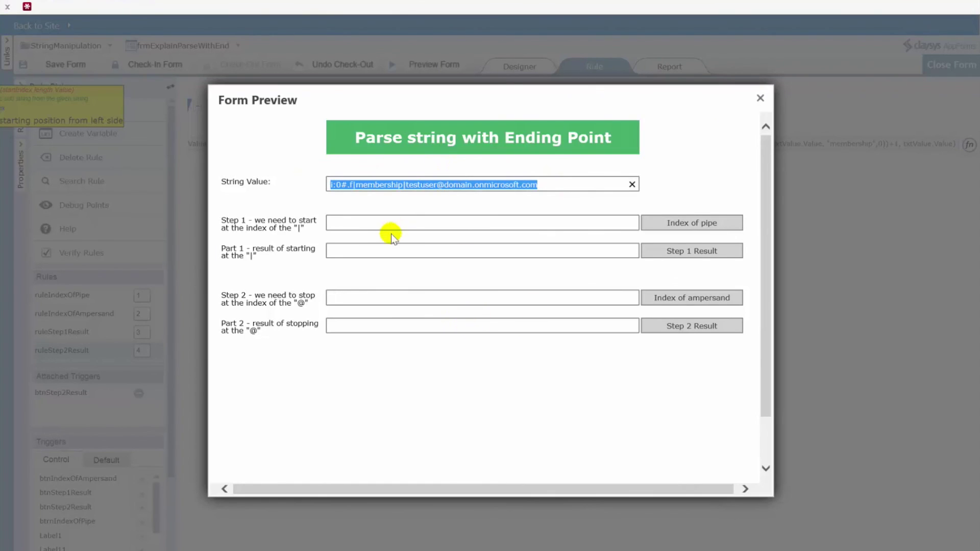
left_click(375, 184)
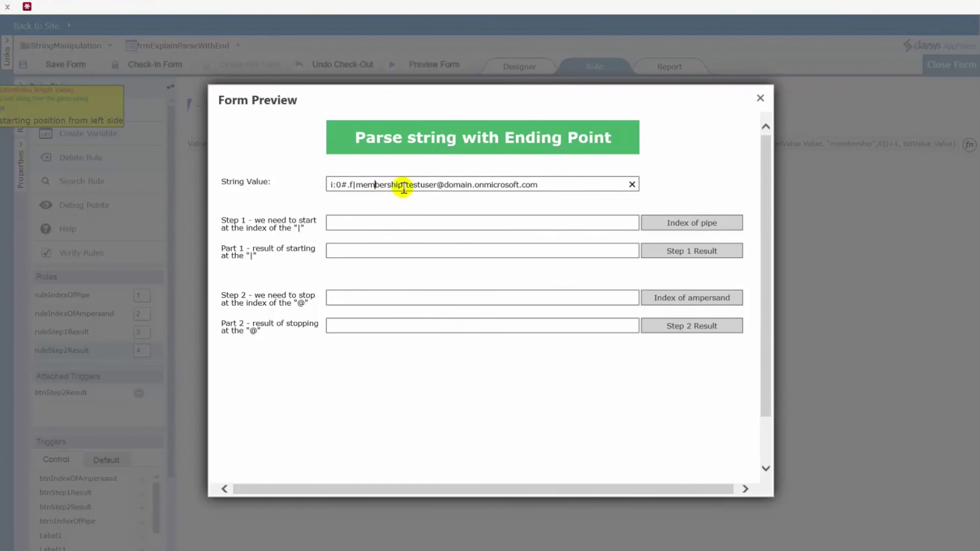
left_click_drag(407, 185, 403, 186)
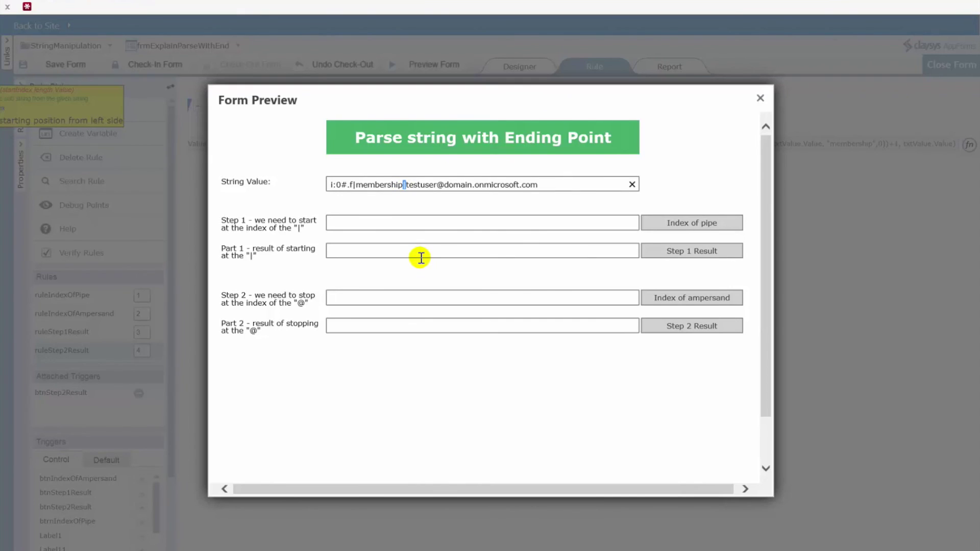
left_click(440, 186)
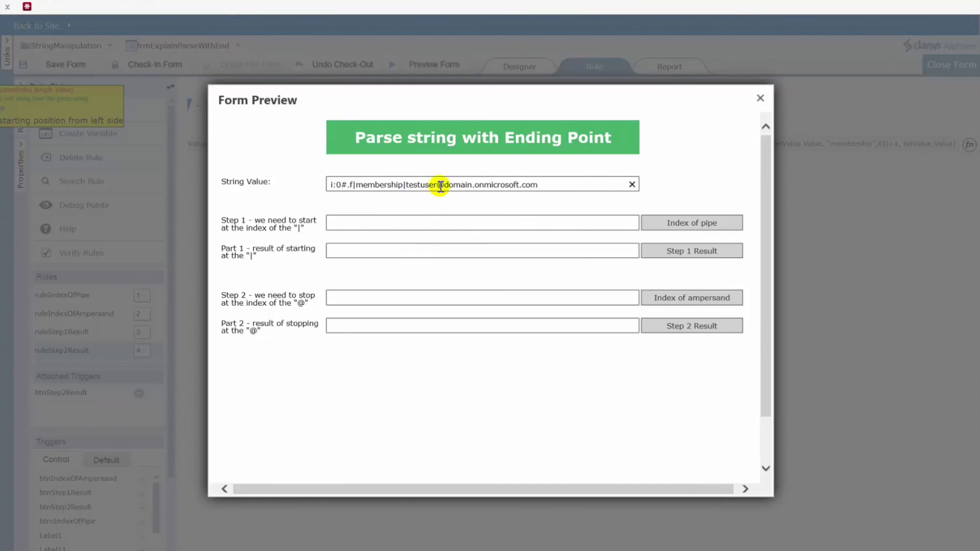
left_click_drag(438, 186, 445, 192)
left_click(406, 185)
Run Step 2 Result in the form preview, mark the Part 2 output and close the preview.
left_click(673, 326)
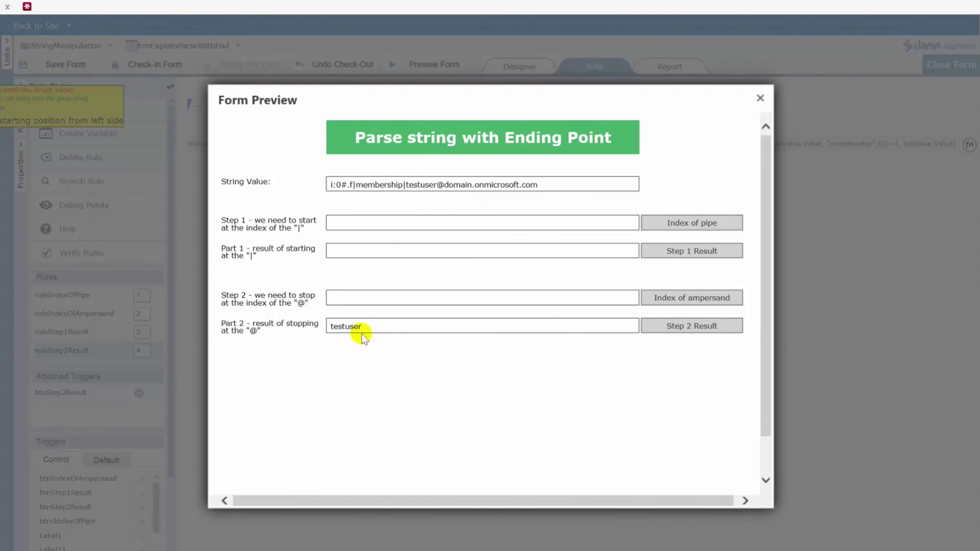
left_click_drag(343, 326, 325, 327)
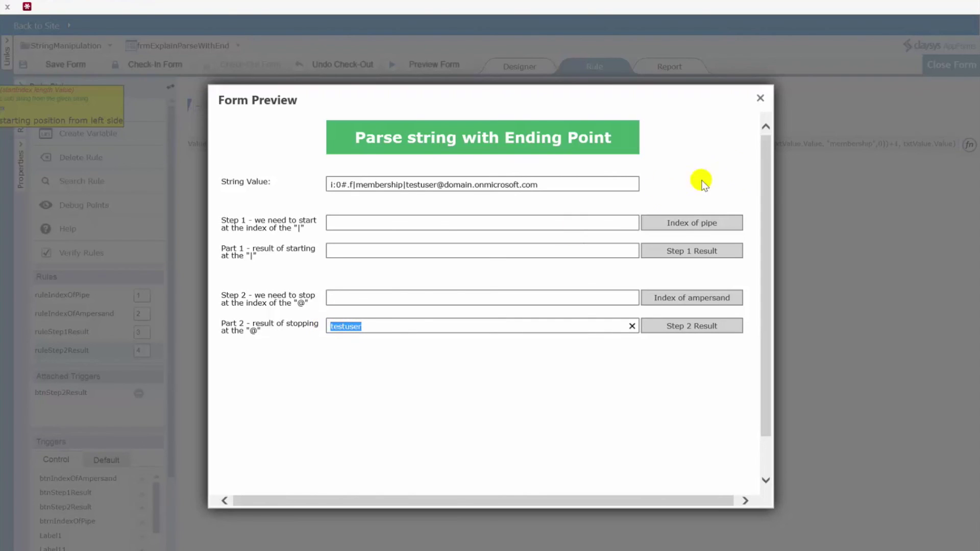
left_click(760, 97)
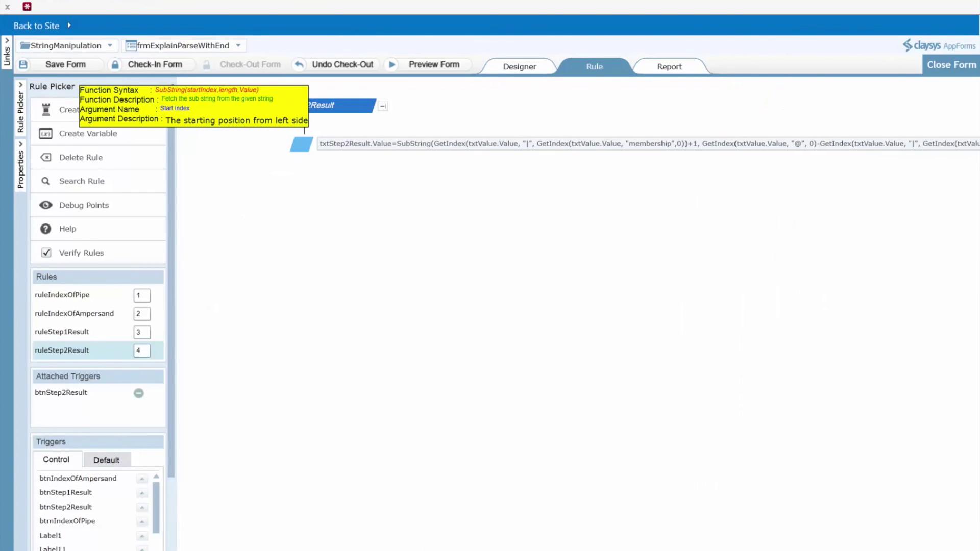
Mark the SubString function name in ruleStep2Result and the "|" and "membership" search values in its start index.
left_click(397, 145)
left_click_drag(398, 145, 428, 145)
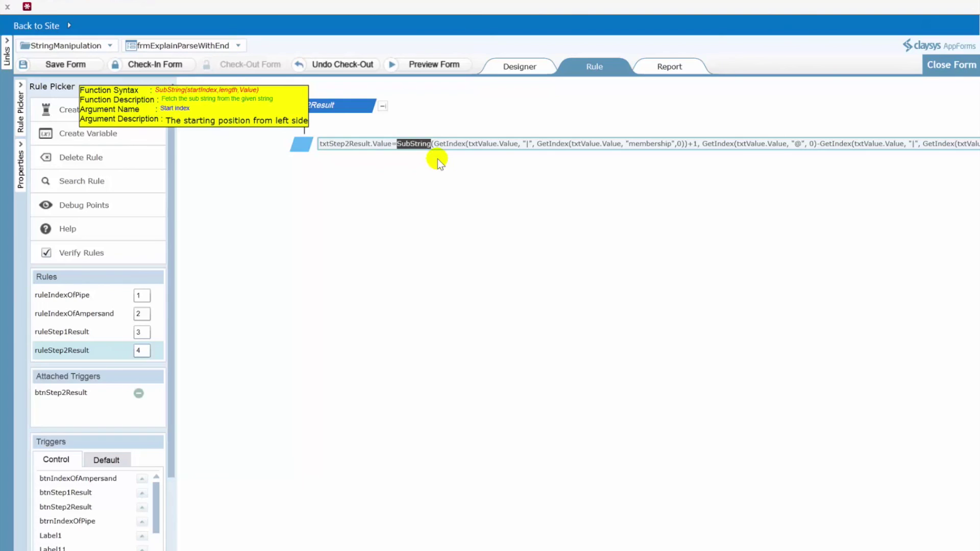
left_click(435, 145)
left_click_drag(435, 145, 528, 146)
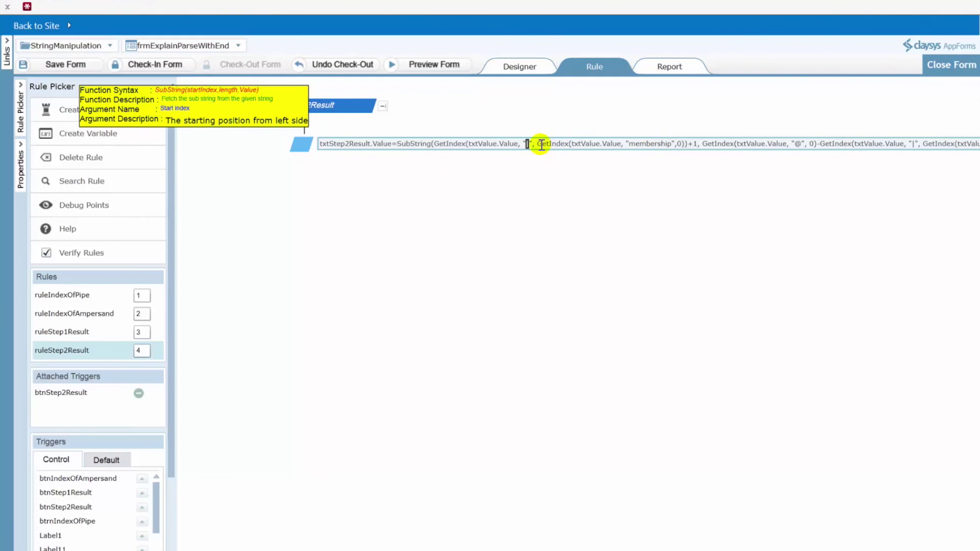
left_click_drag(629, 144, 669, 144)
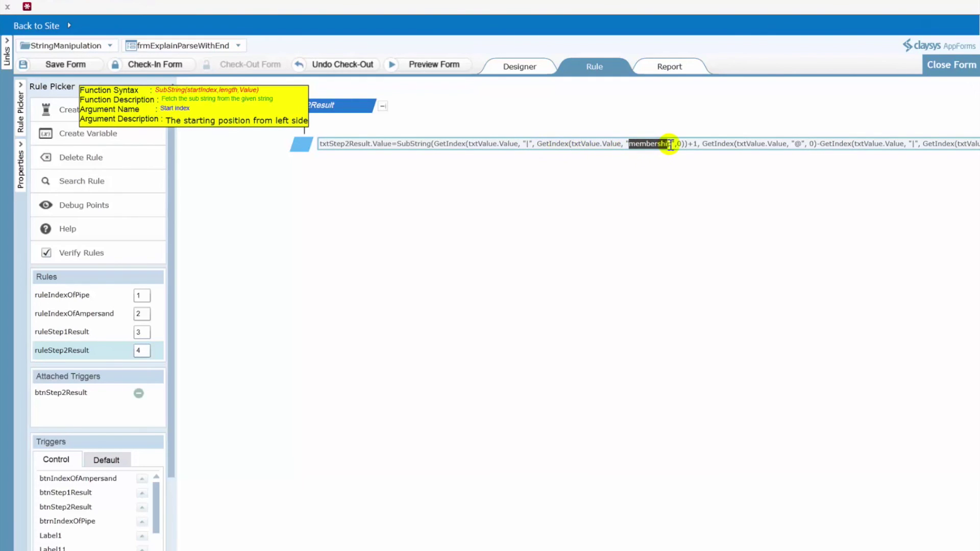
Mark the entire SubString start index argument, from the first GetIndex through "+1".
left_click(436, 146)
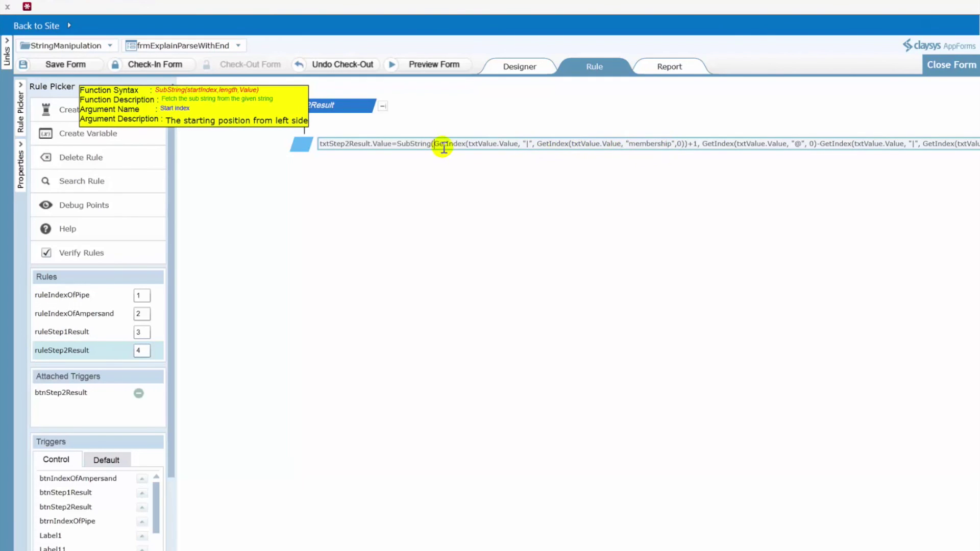
key("shift+Right")
key("shift+Right")
key("shift+Right")
key("shift+Right")
key("shift+Right")
key("shift+Right")
key("shift+Right")
key("shift+Right")
key("shift+Right")
key("shift+Right")
key("shift+Right")
key("shift+Right")
key("shift+Right")
key("shift+Right")
key("shift+Right")
key("shift+Right")
key("shift+Right")
key("shift+Right")
key("shift+Right")
key("shift+Right")
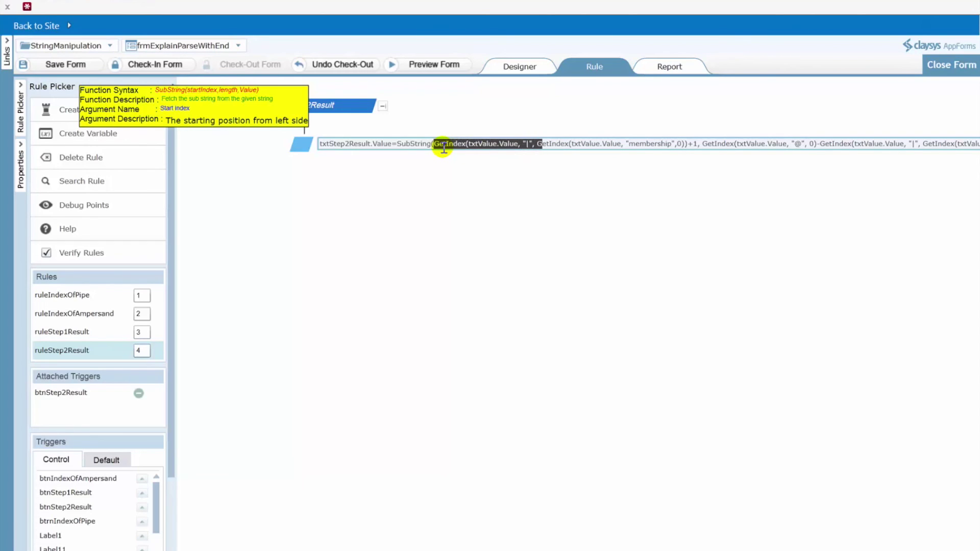
key("shift+Right")
key("shift+Right")
key("shift+Right")
key("shift+Right")
key("shift+Right")
key("shift+Right")
key("shift+Right")
key("shift+Right")
key("shift+Right")
key("shift+Right")
key("shift+Right")
key("shift+Right")
key("shift+Right")
key("shift+Right")
key("shift+Right")
key("shift+Right")
key("shift+Right")
key("shift+Right")
key("shift+Right")
key("shift+Right")
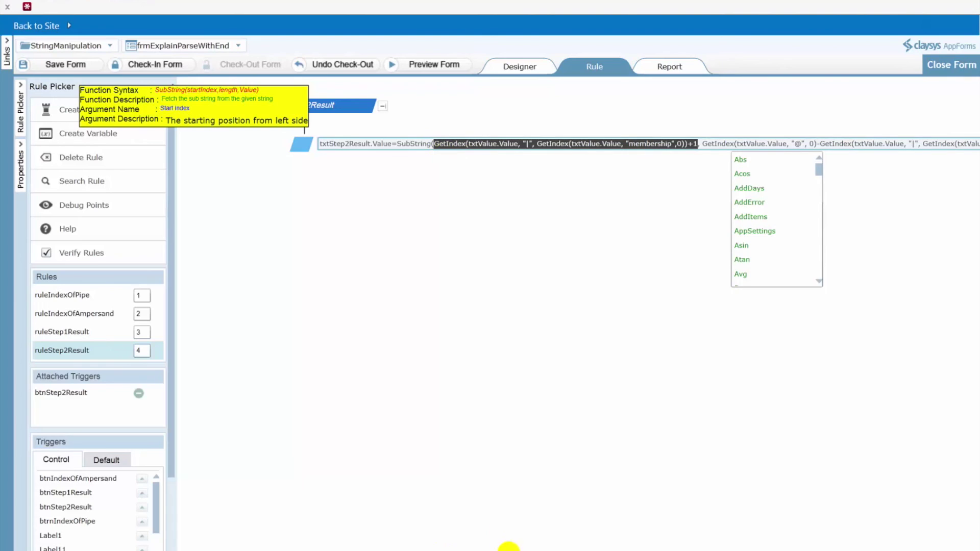
Mark the GetIndex expression searching for "@" in the length argument and the minus sign following it.
left_click_drag(512, 550, 635, 528)
left_click(597, 144)
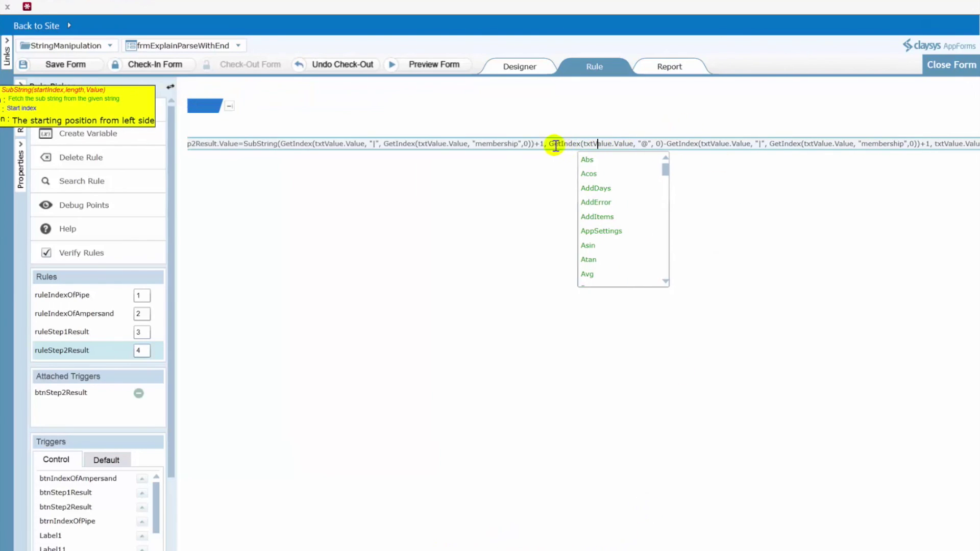
left_click_drag(549, 144, 659, 154)
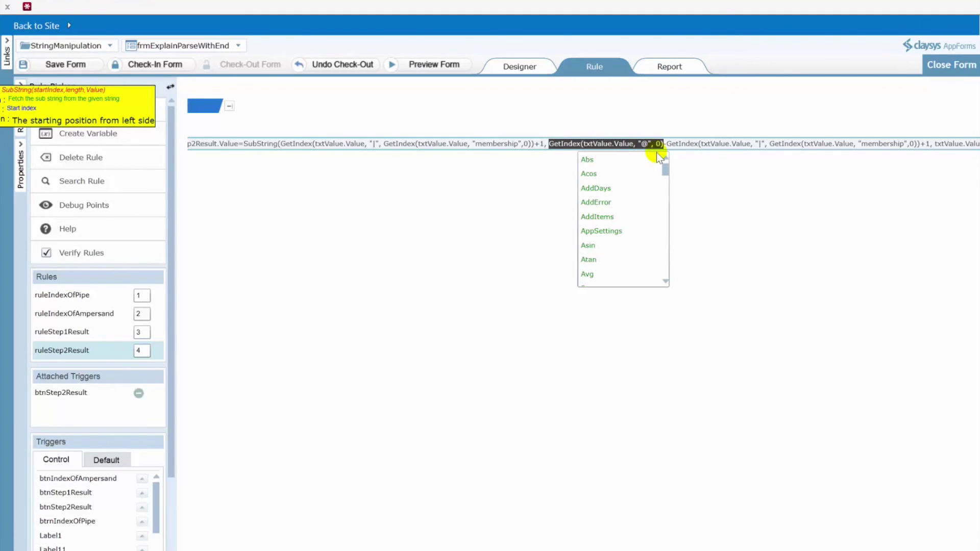
left_click(666, 143)
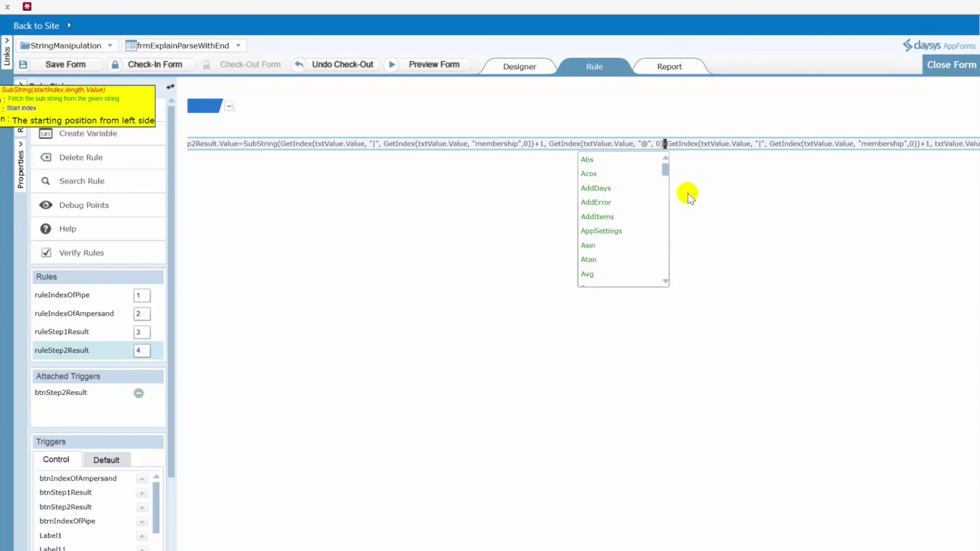
type("-")
Mark the GetIndex expression after the minus sign through "+1", and mark the "@" GetIndex expression again for comparison.
key("shift+Right")
key("shift+Right")
key("shift+Right")
key("shift+Right")
key("shift+Right")
key("shift+Right")
key("shift+Right")
key("shift+Right")
key("shift+Right")
key("shift+Right")
key("shift+Right")
key("shift+Right")
key("shift+Right")
key("shift+Right")
key("shift+Right")
key("shift+Right")
key("shift+Right")
key("shift+Right")
key("shift+Right")
key("shift+Right")
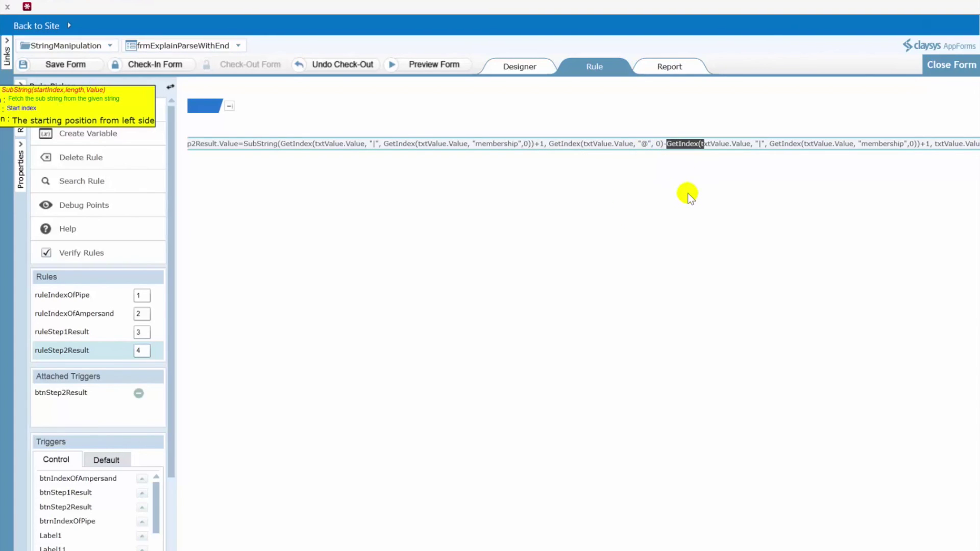
key("shift+Right")
key("shift+Right")
key("shift+Right")
key("shift+Right")
key("shift+Right")
key("shift+Right")
key("shift+Right")
key("shift+Right")
key("shift+Right")
key("shift+Right")
key("shift+Right")
key("shift+Right")
key("shift+Right")
key("shift+Right")
key("shift+Right")
key("shift+Right")
key("shift+Right")
key("shift+Right")
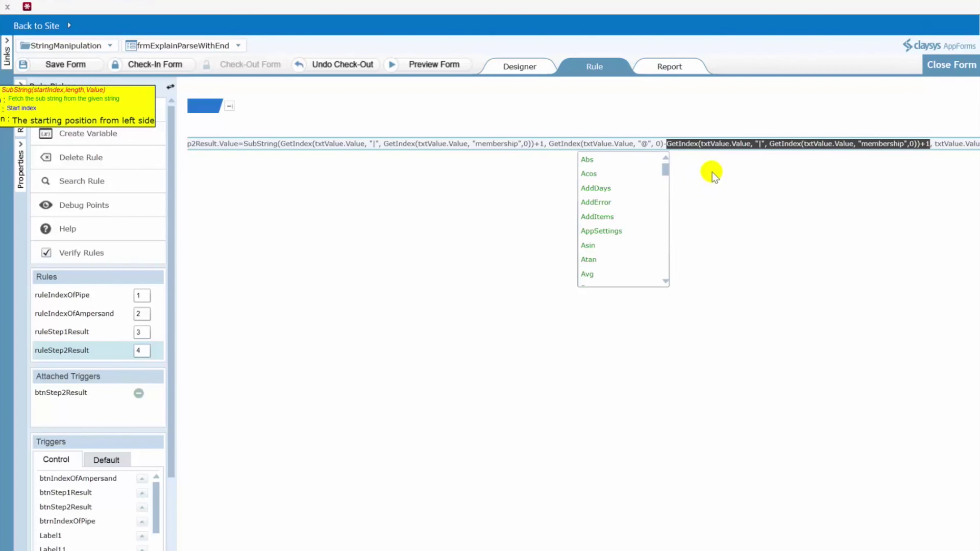
left_click(550, 144)
left_click(657, 141, "shift")
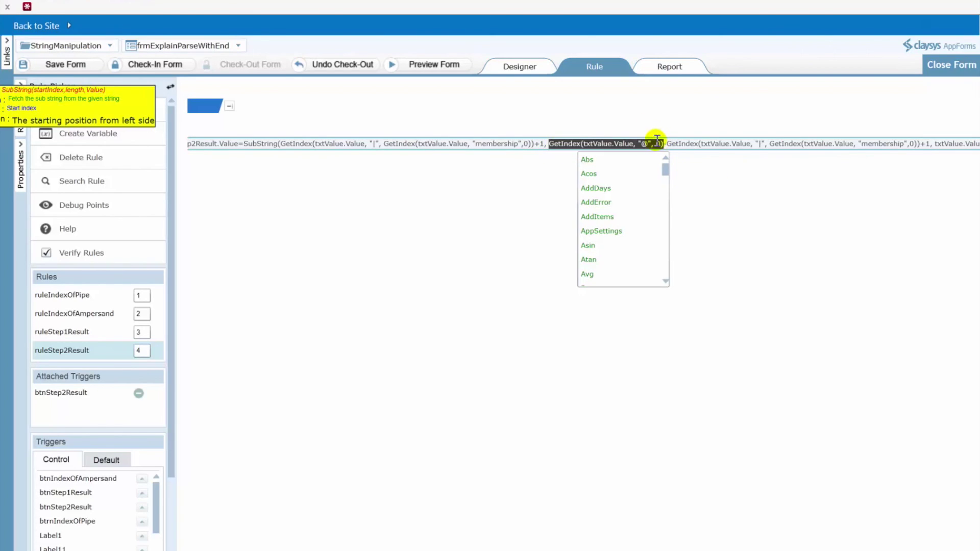
Extend the marking from the "@" GetIndex expression through "+1" so it covers the entire SubString length argument in ruleStep2Result.
key("shift+Right")
key("shift+Right")
key("shift+Right")
key("shift+Right")
key("shift+Right")
key("shift+Right")
key("shift+Right")
key("shift+Right")
key("shift+Right")
key("shift+Right")
key("shift+Right")
key("shift+Right")
key("shift+Right")
key("shift+Right")
key("shift+Right")
key("shift+Right")
key("shift+Right")
key("shift+Right")
key("shift+Right")
key("shift+Right")
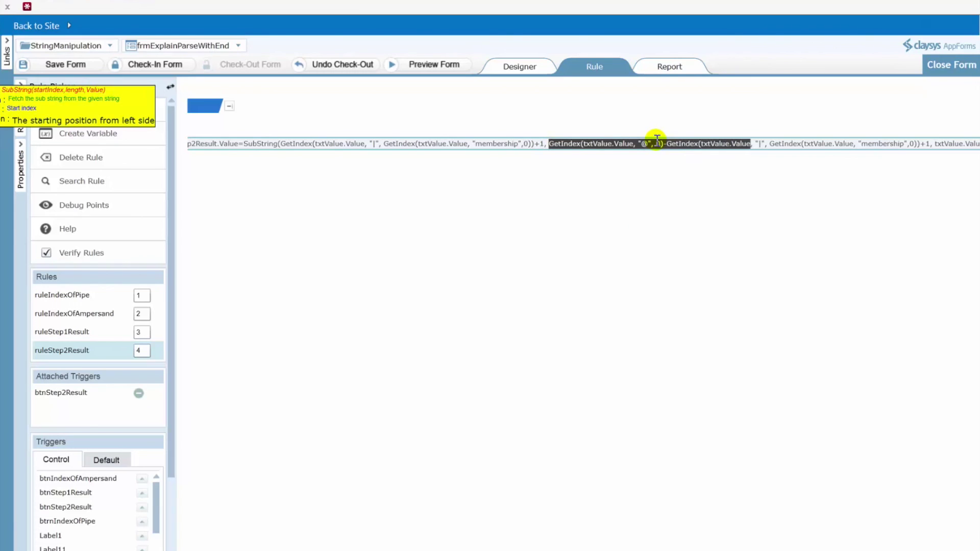
key("shift+Right")
key("shift+Right")
key("shift+Right")
key("shift+Right")
key("shift+Right")
key("shift+Right")
key("shift+Right")
key("shift+Right")
key("shift+Right")
key("shift+Right")
key("shift+Right")
key("shift+Right")
key("shift+Right")
key("shift+Right")
key("shift+Right")
key("shift+Right")
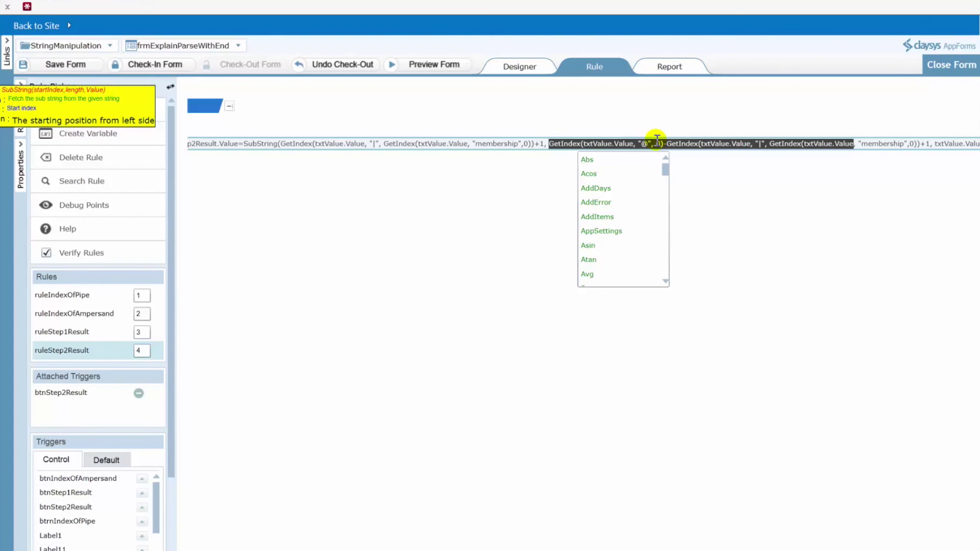
key("shift+Right")
key("shift+Right")
key("shift+Right")
key("shift+Right")
key("shift+Right")
key("shift+Right")
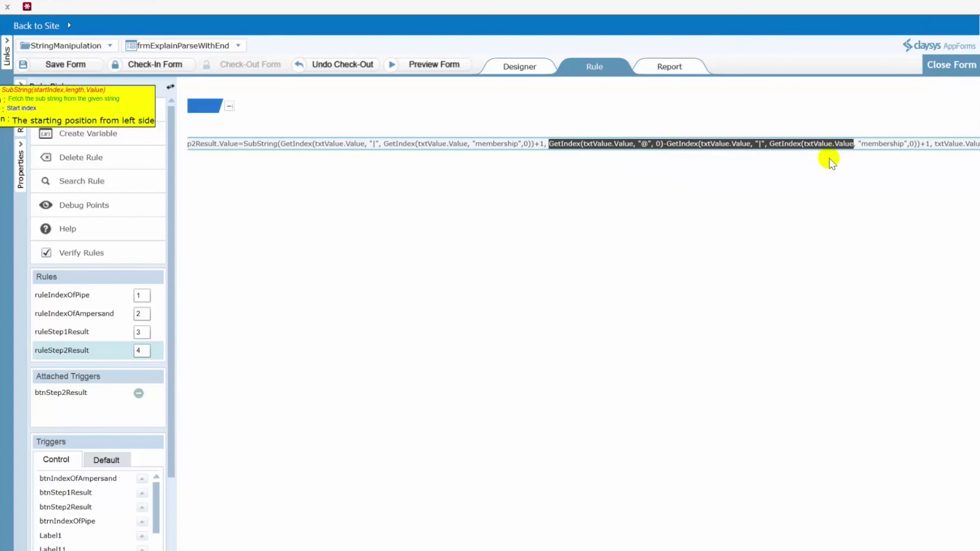
key("shift+Right")
key("shift+Right")
key("shift+Right")
key("shift+Right")
key("shift+Right")
key("shift+Right")
key("shift+Right")
key("shift+Right")
key("shift+Right")
key("shift+Right")
key("shift+Right")
key("shift+Right")
key("shift+Right")
key("shift+Right")
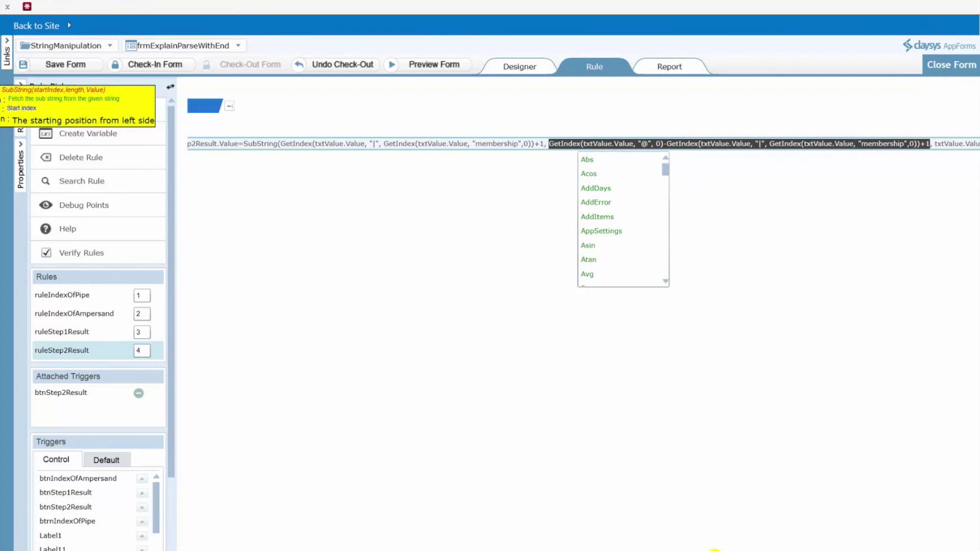
Mark the final SubString argument, txtValue.Value, at the end of the ruleStep2Result expression.
left_click_drag(750, 550, 799, 550)
left_click_drag(902, 143, 954, 144)
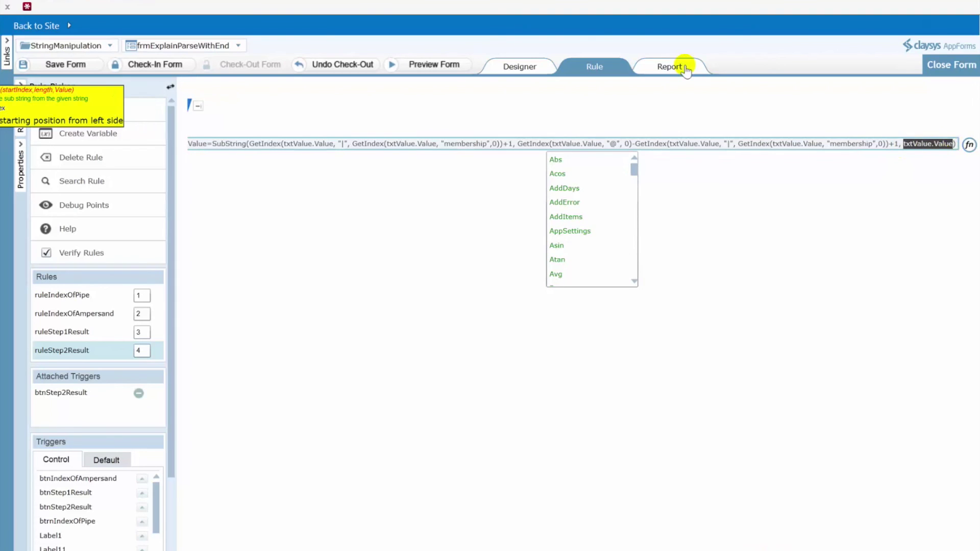